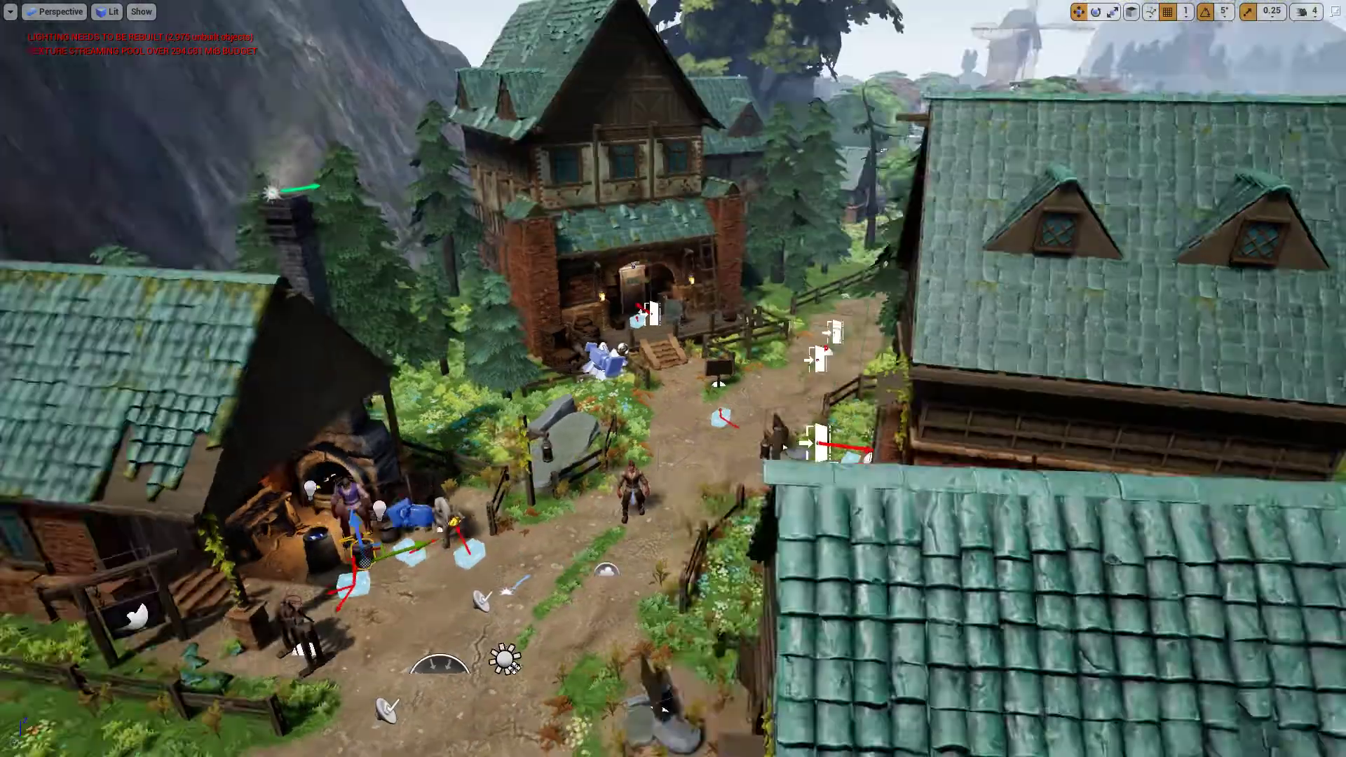
# Examine the town level from the village street to the small shed and the sheriff's house along the path.
pyautogui.scroll(-5, 651, 446)
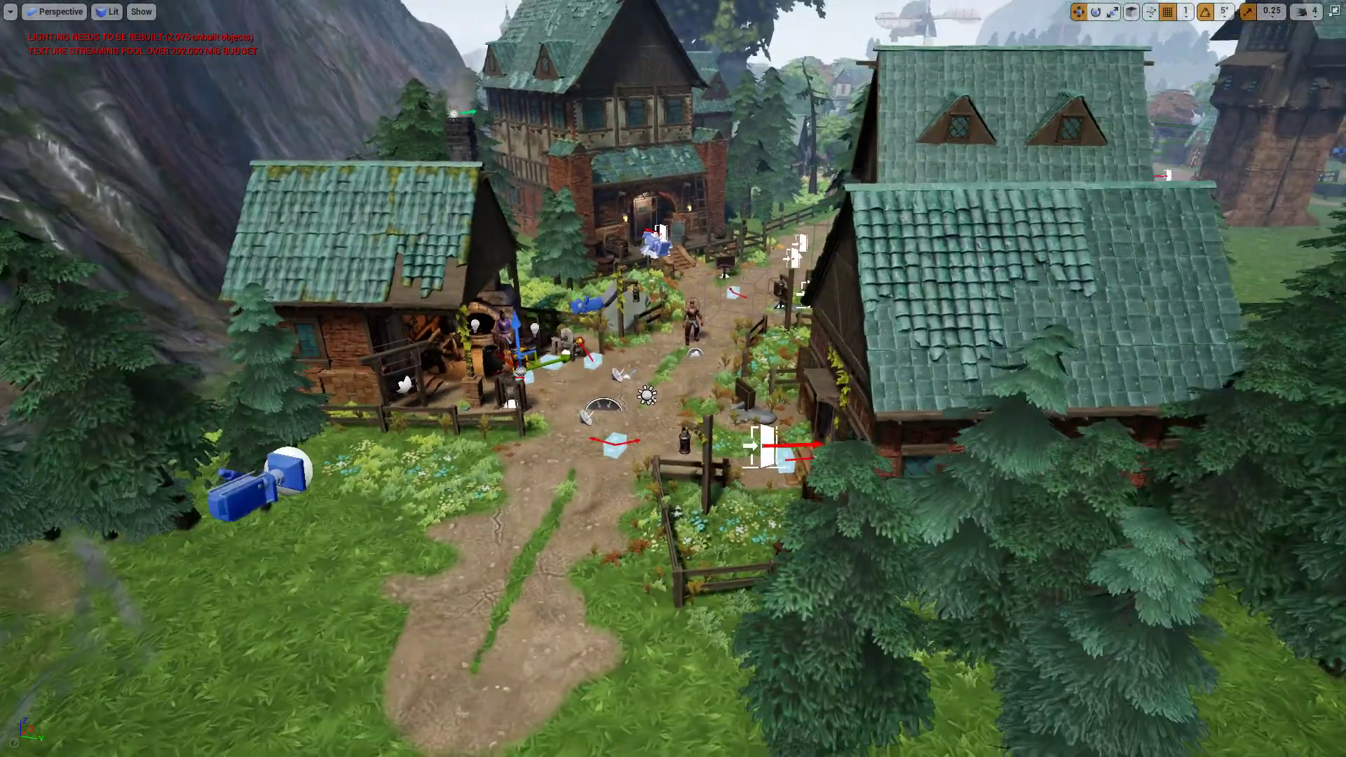
pyautogui.scroll(5, 651, 446)
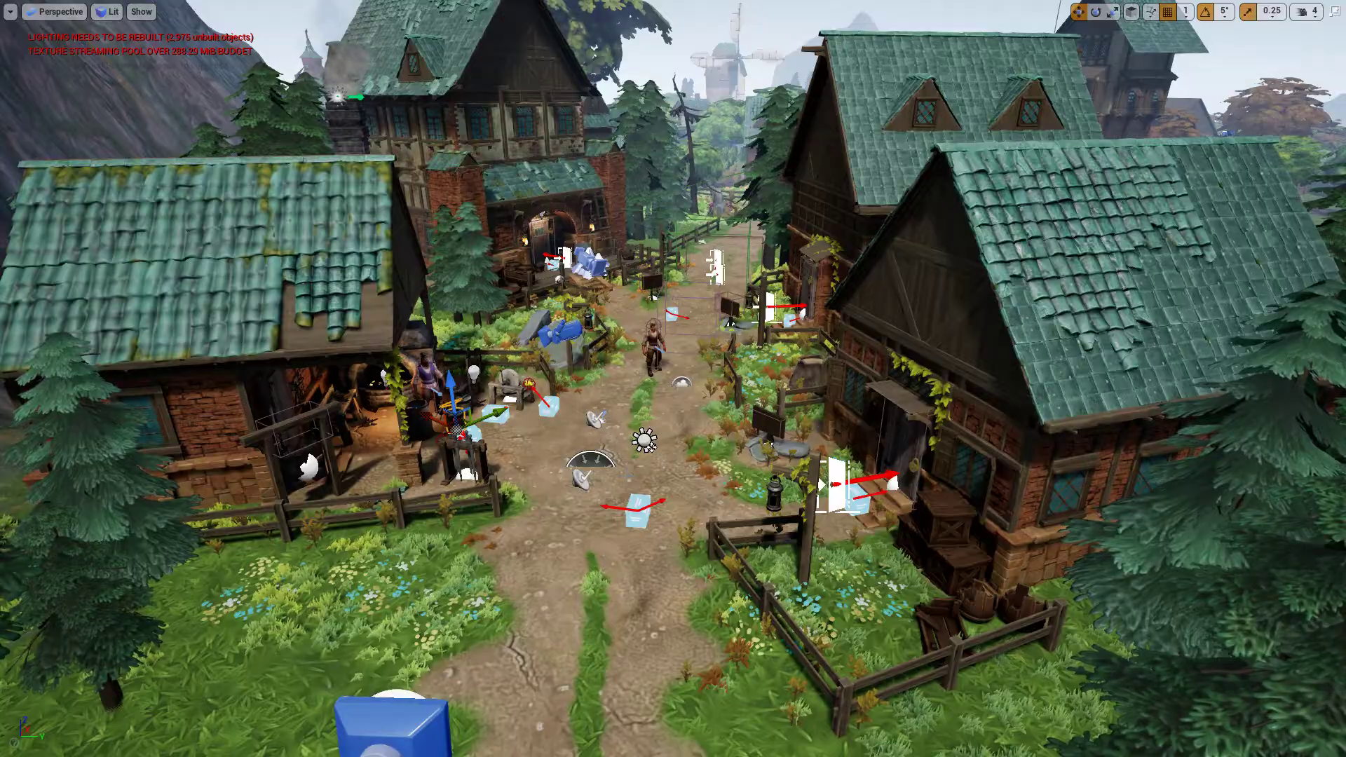
pyautogui.scroll(-3, 651, 446)
pyautogui.moveTo(651, 445); pyautogui.dragTo(652, 378, button='right')
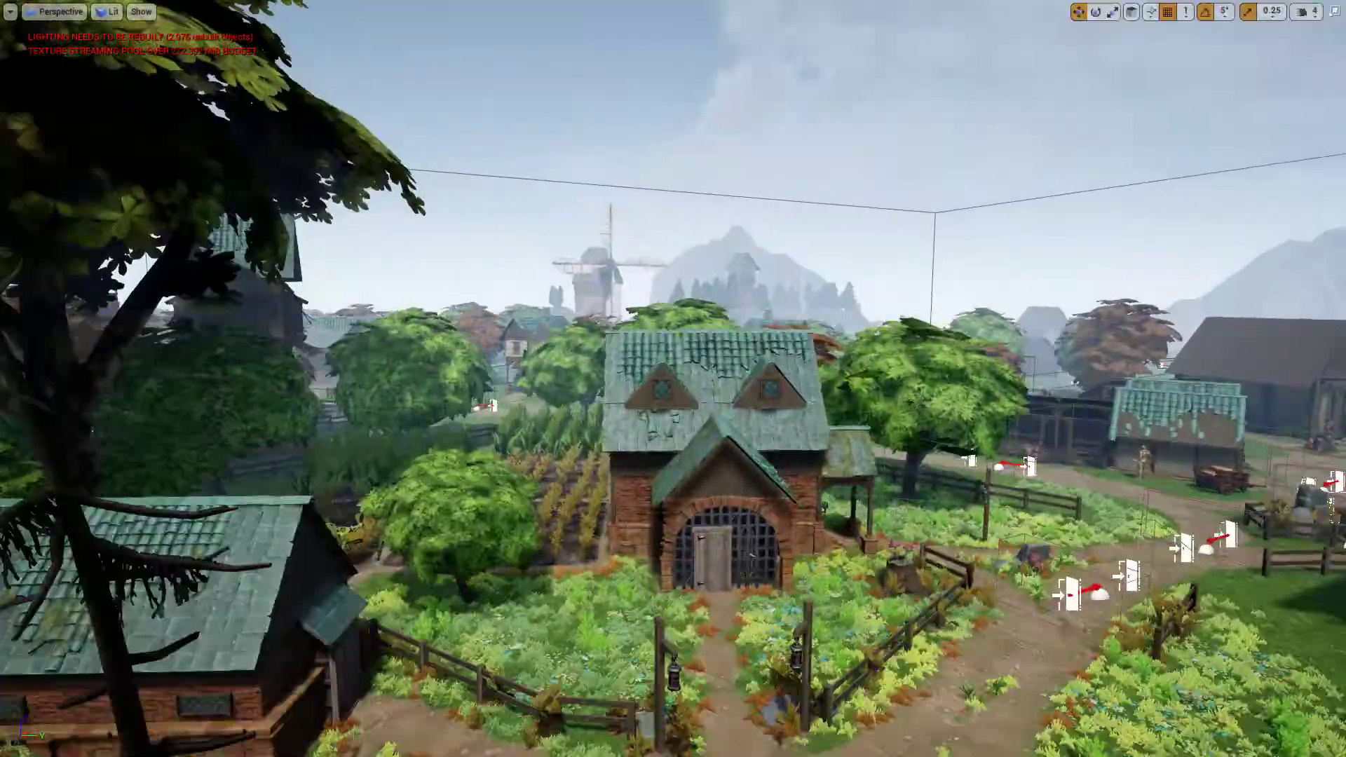
pyautogui.moveTo(673, 379); pyautogui.dragTo(659, 386, button='right')
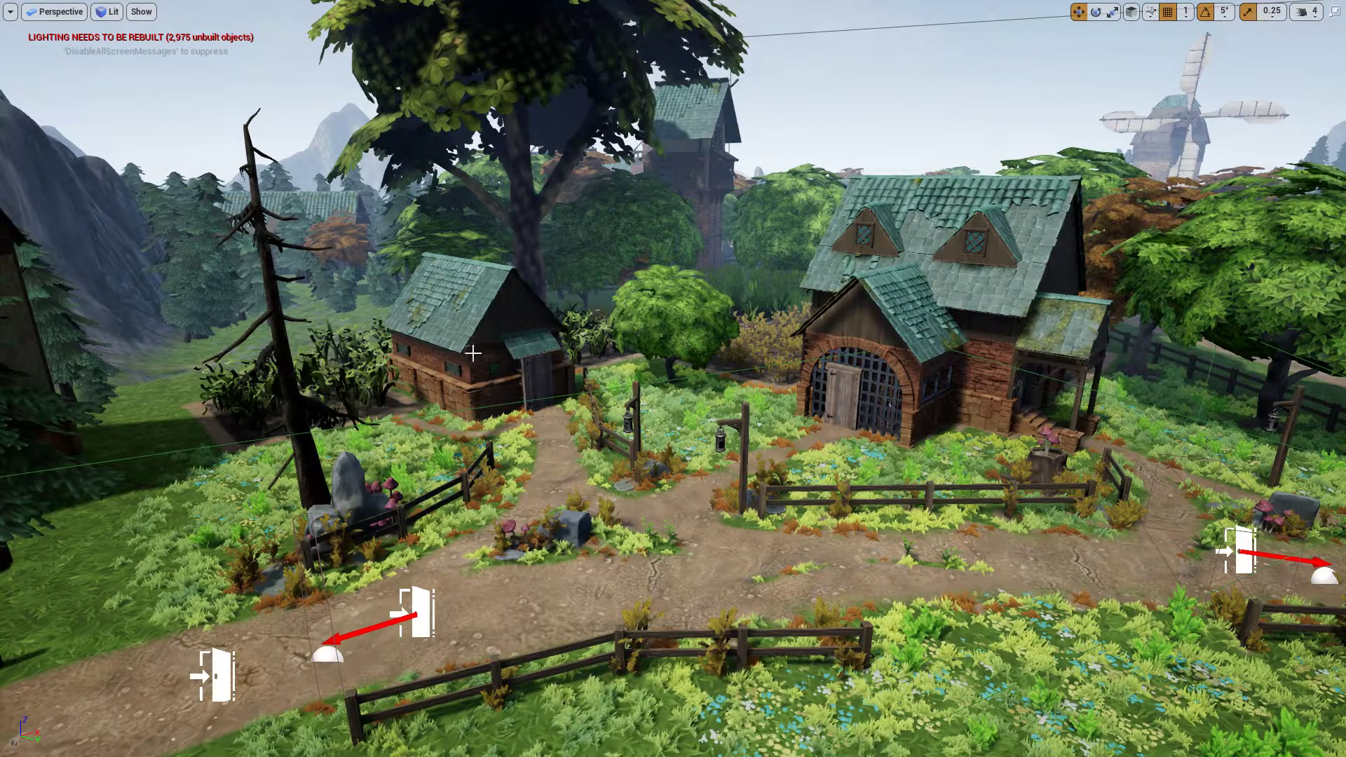
pyautogui.click(501, 379)
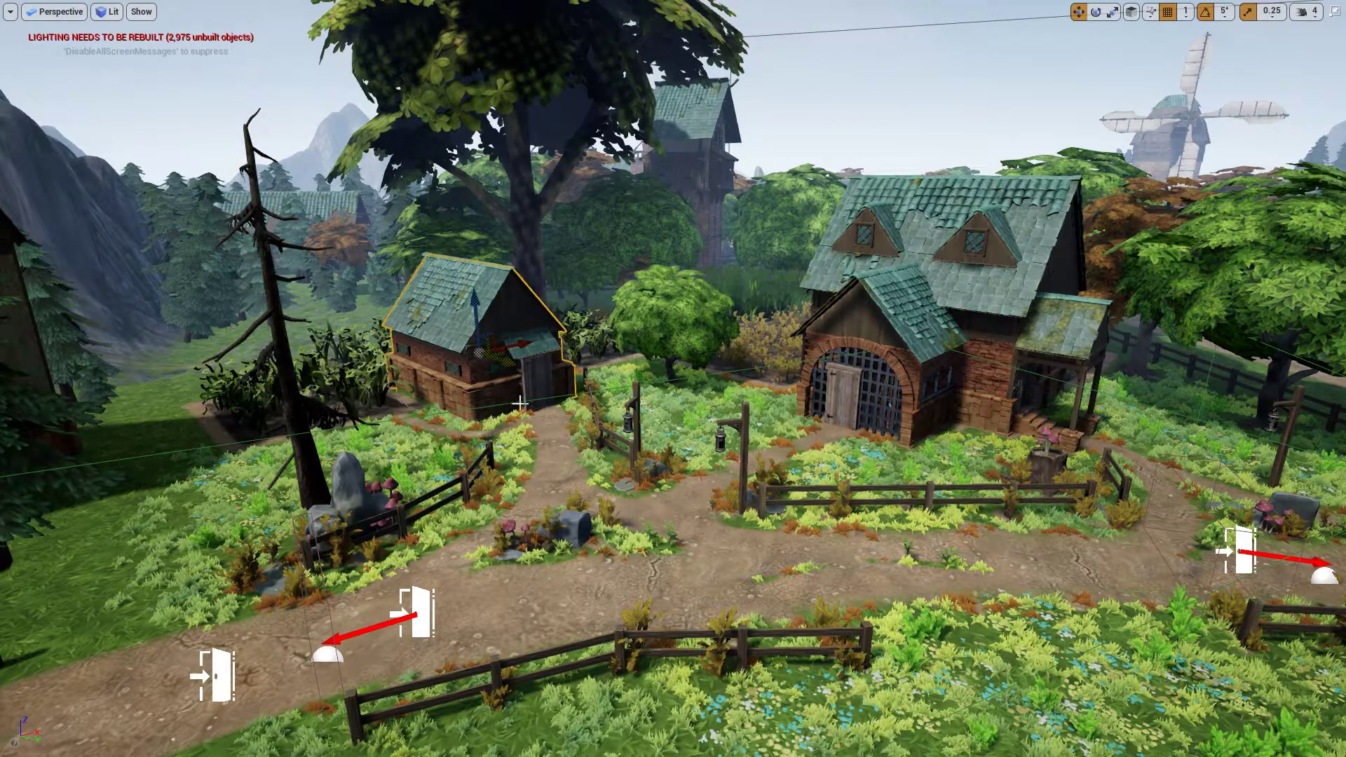
pyautogui.moveTo(515, 372); pyautogui.dragTo(515, 414)
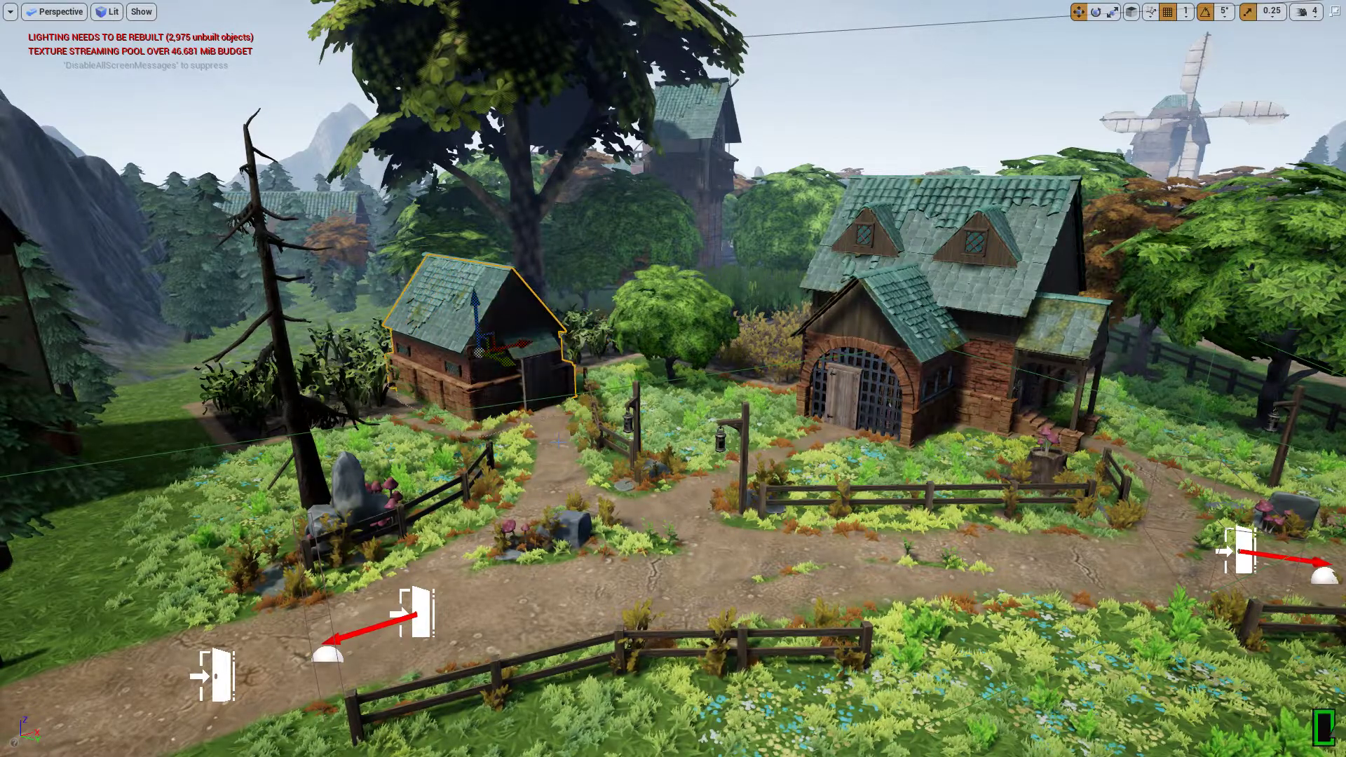
pyautogui.click(678, 573)
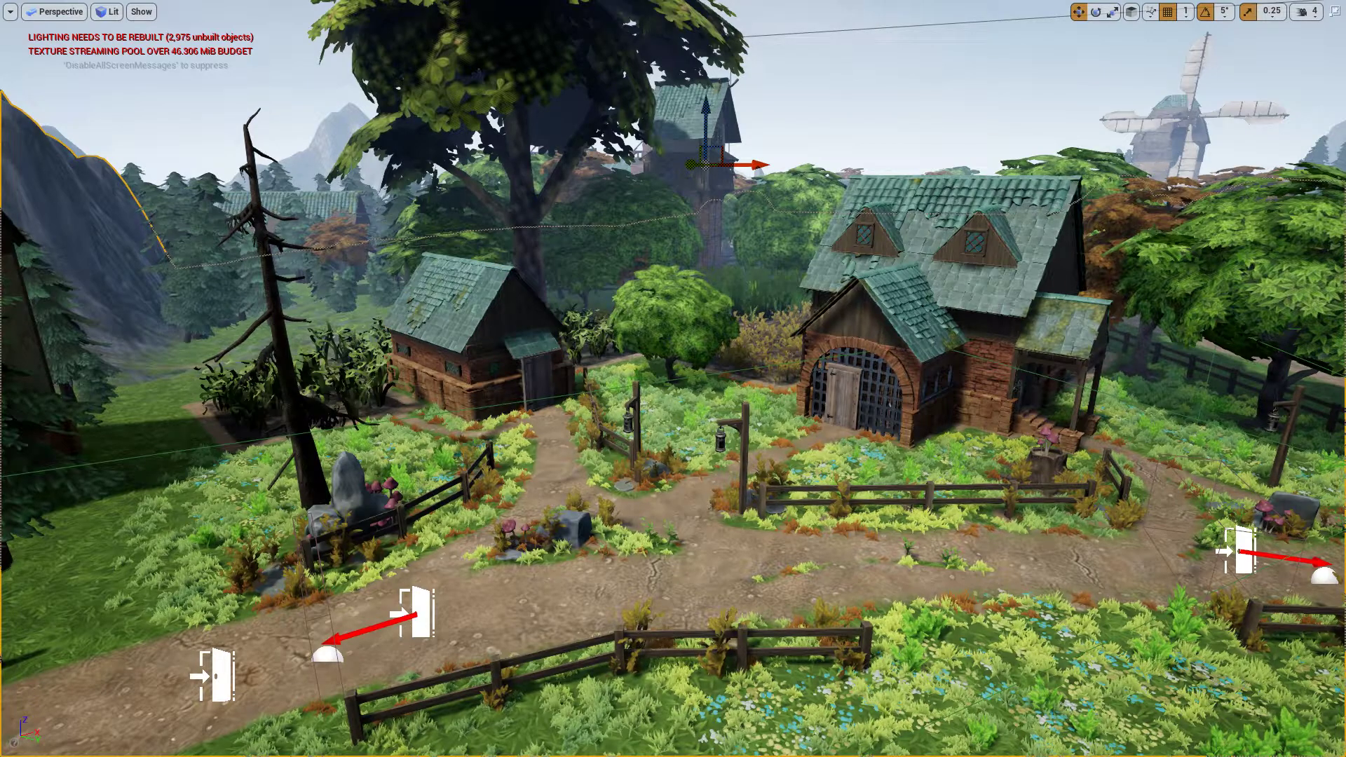
# Leave the full-screen viewport to restore the full editor layout, keeping the shed in view.
pyautogui.press('F11')
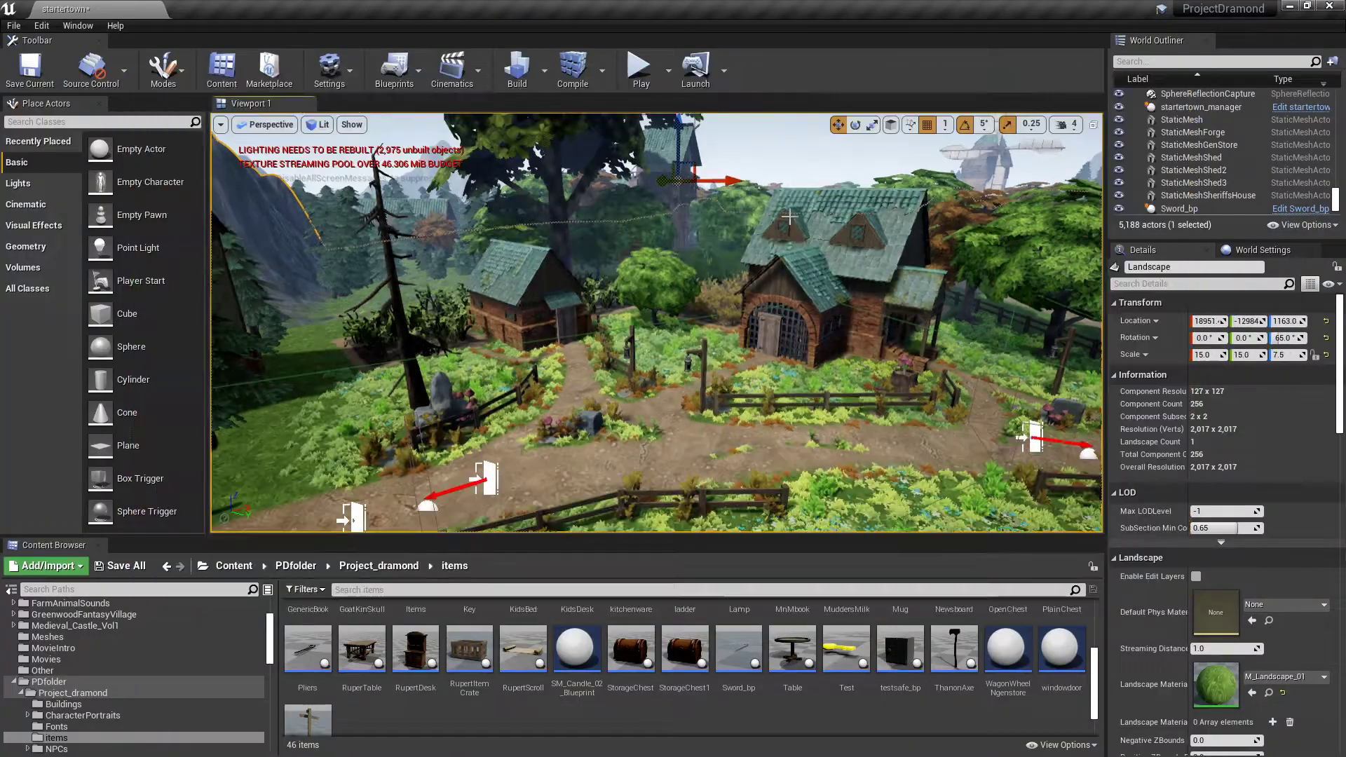
pyautogui.rightClick(624, 423)
pyautogui.press('Escape')
pyautogui.moveTo(624, 422); pyautogui.dragTo(624, 422, button='right')
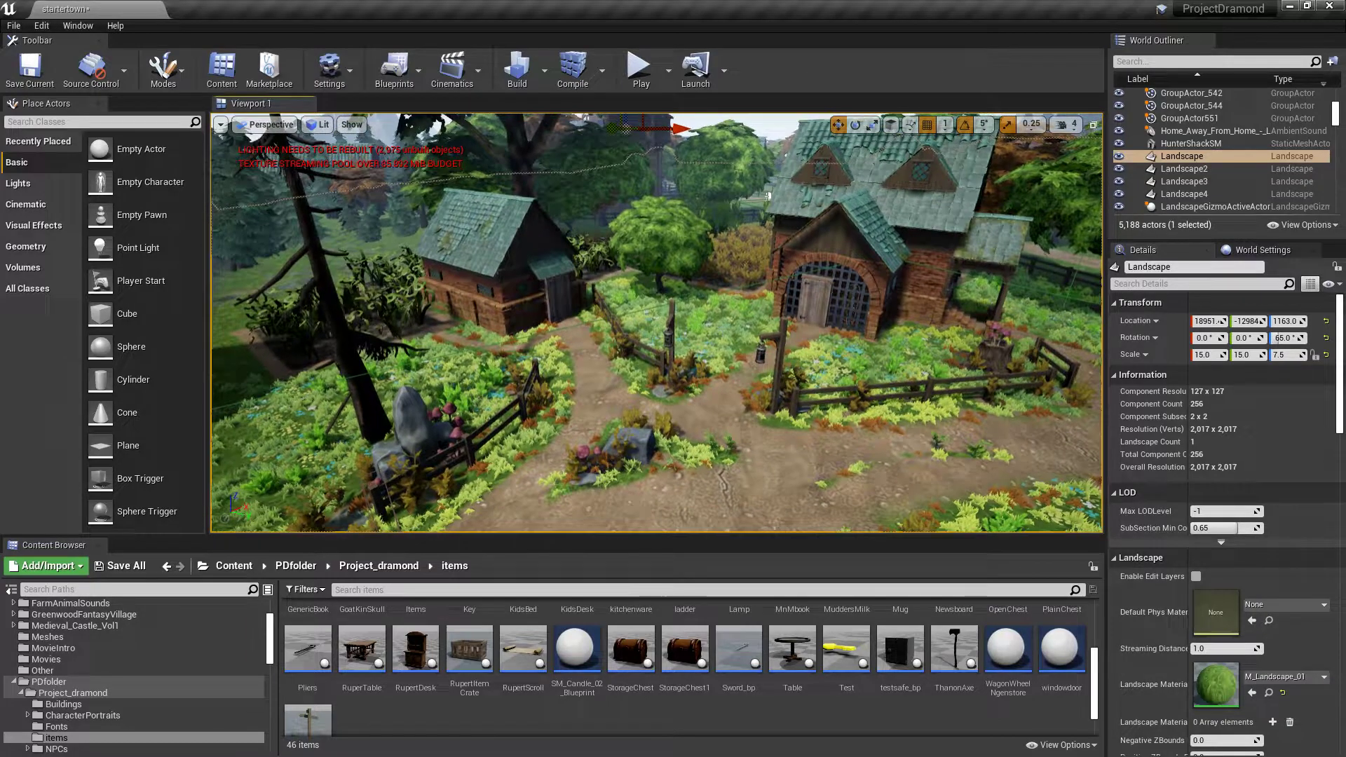
pyautogui.moveTo(542, 307); pyautogui.dragTo(542, 307, button='right')
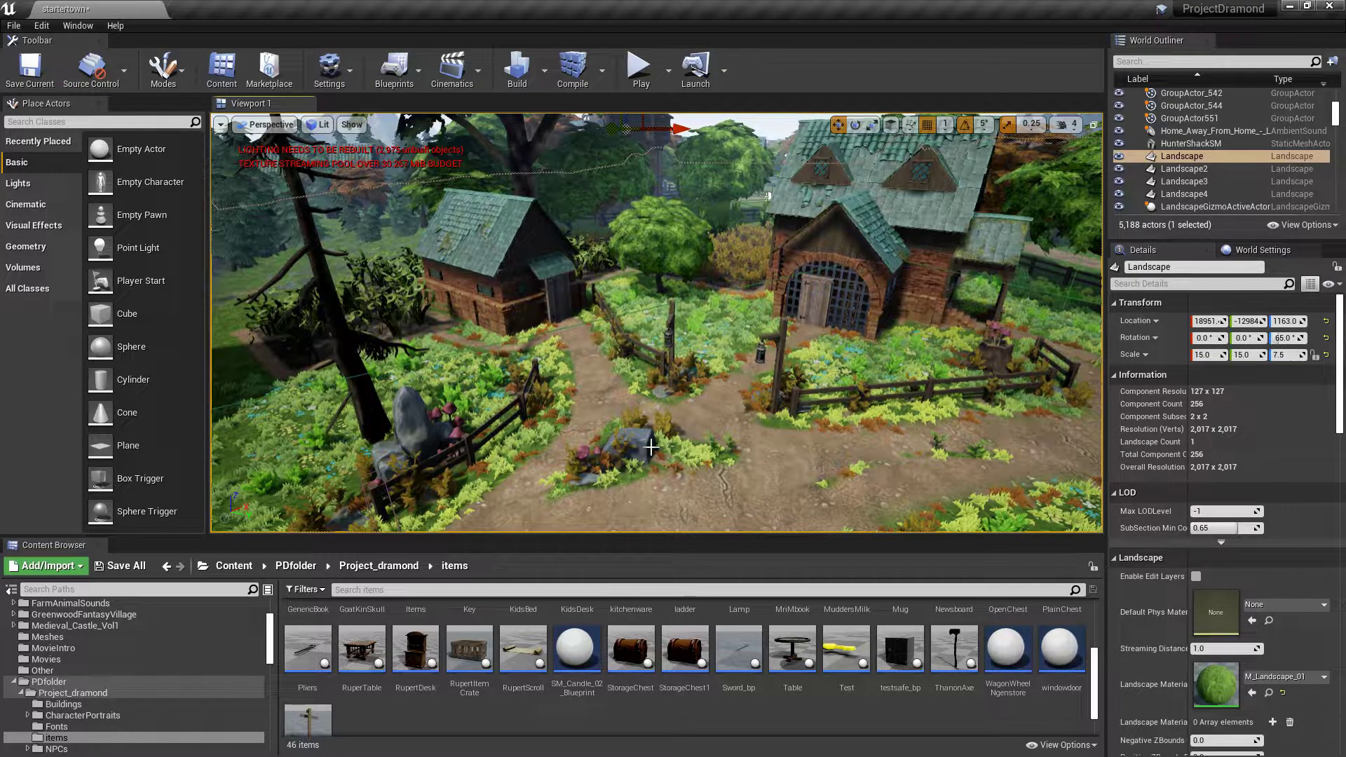
# Browse to the items folder inside Project_dramond in PDfolder.
pyautogui.click(298, 565)
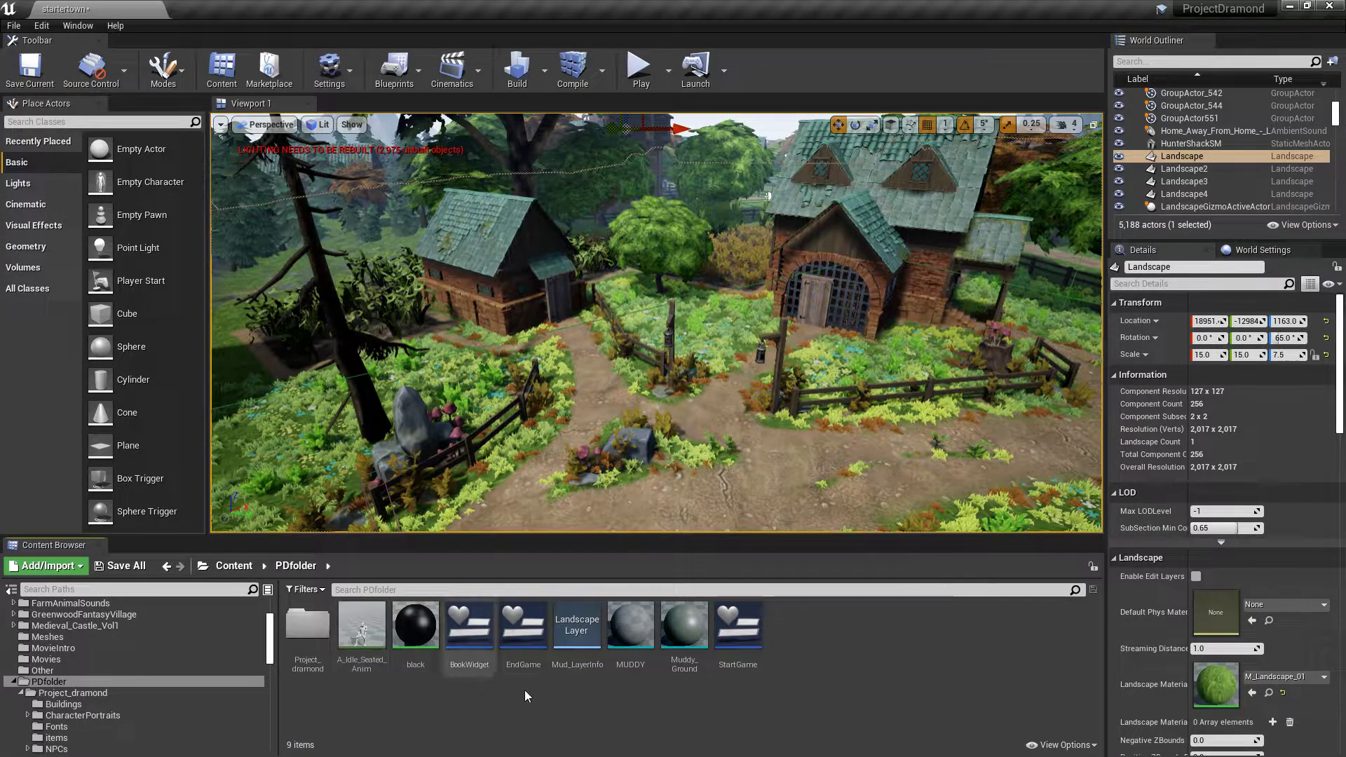
pyautogui.doubleClick(310, 624)
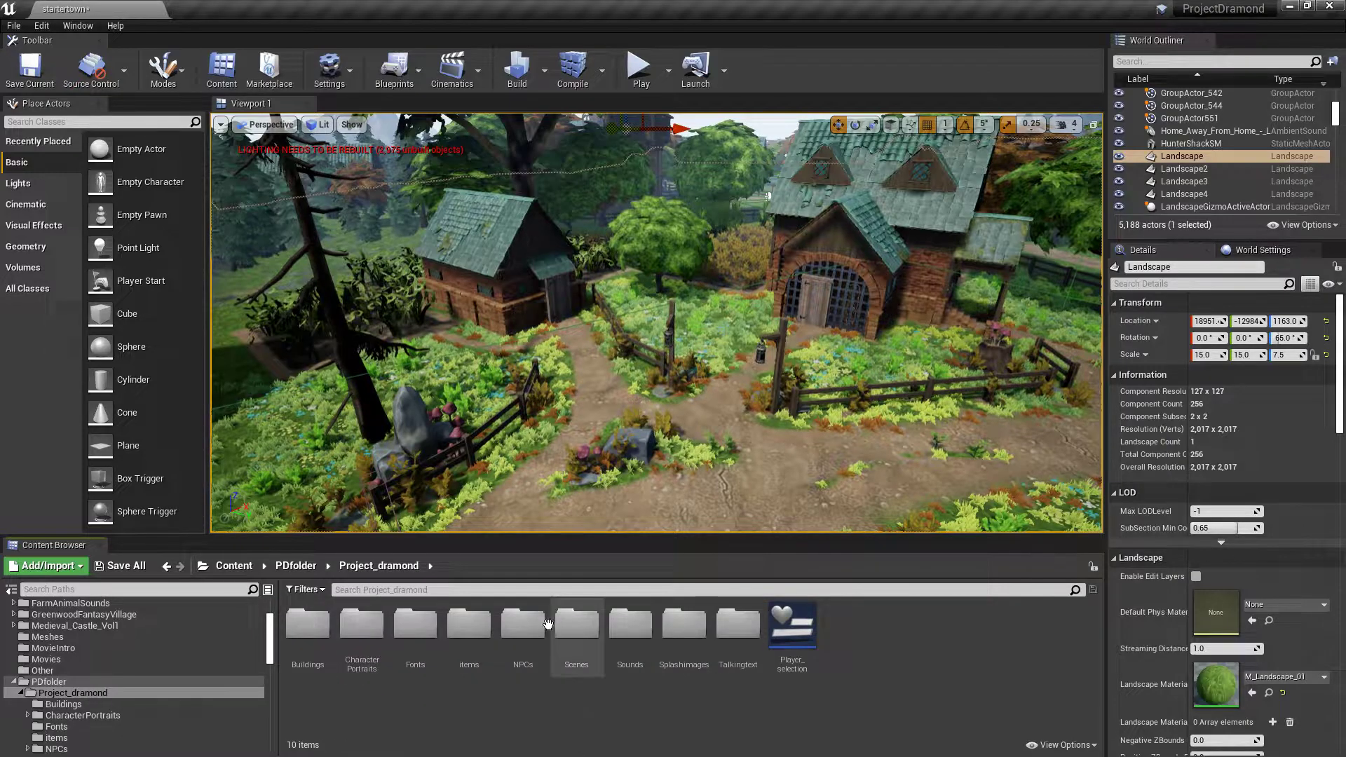
pyautogui.doubleClick(469, 621)
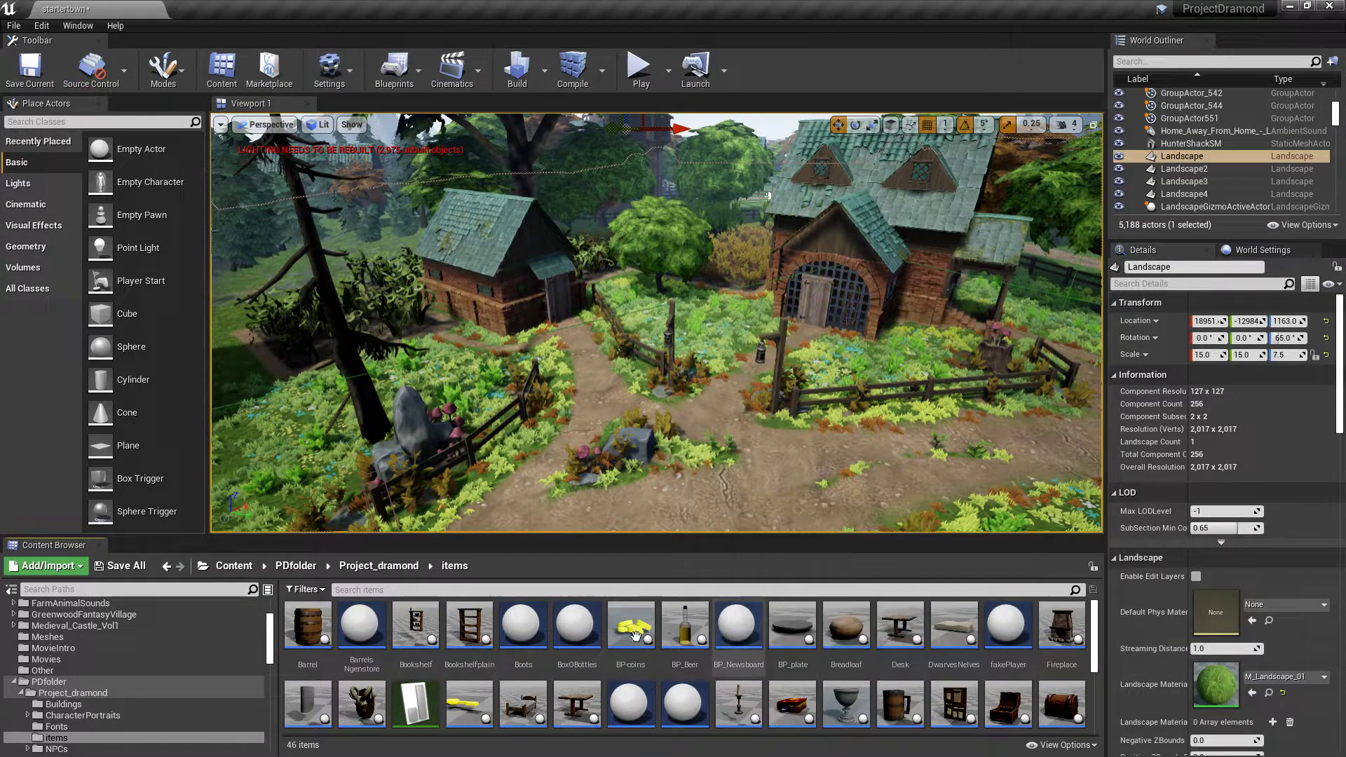
# Create a Blueprint class in the items folder with BP_InteractableObjectBase as its parent class.
pyautogui.scroll(-5, 771, 652)
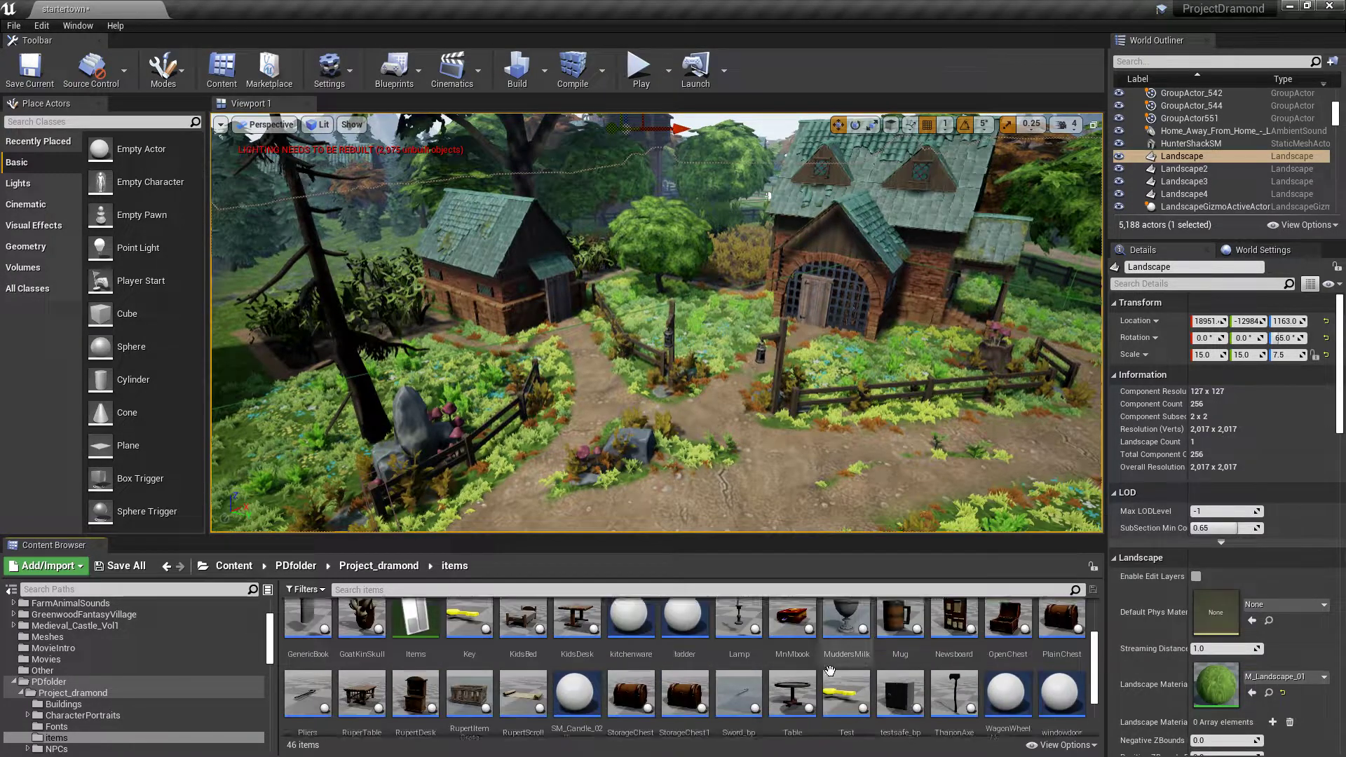
pyautogui.rightClick(376, 687)
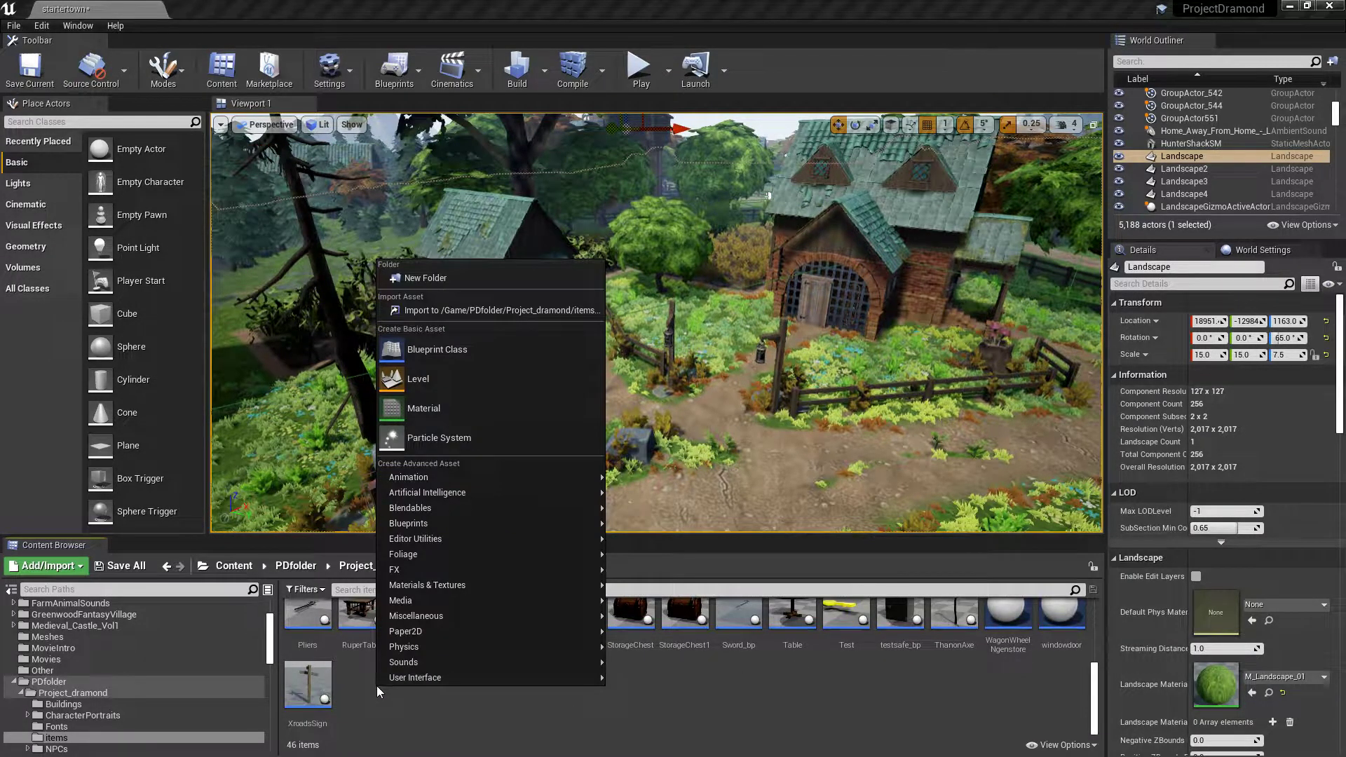
pyautogui.click(459, 351)
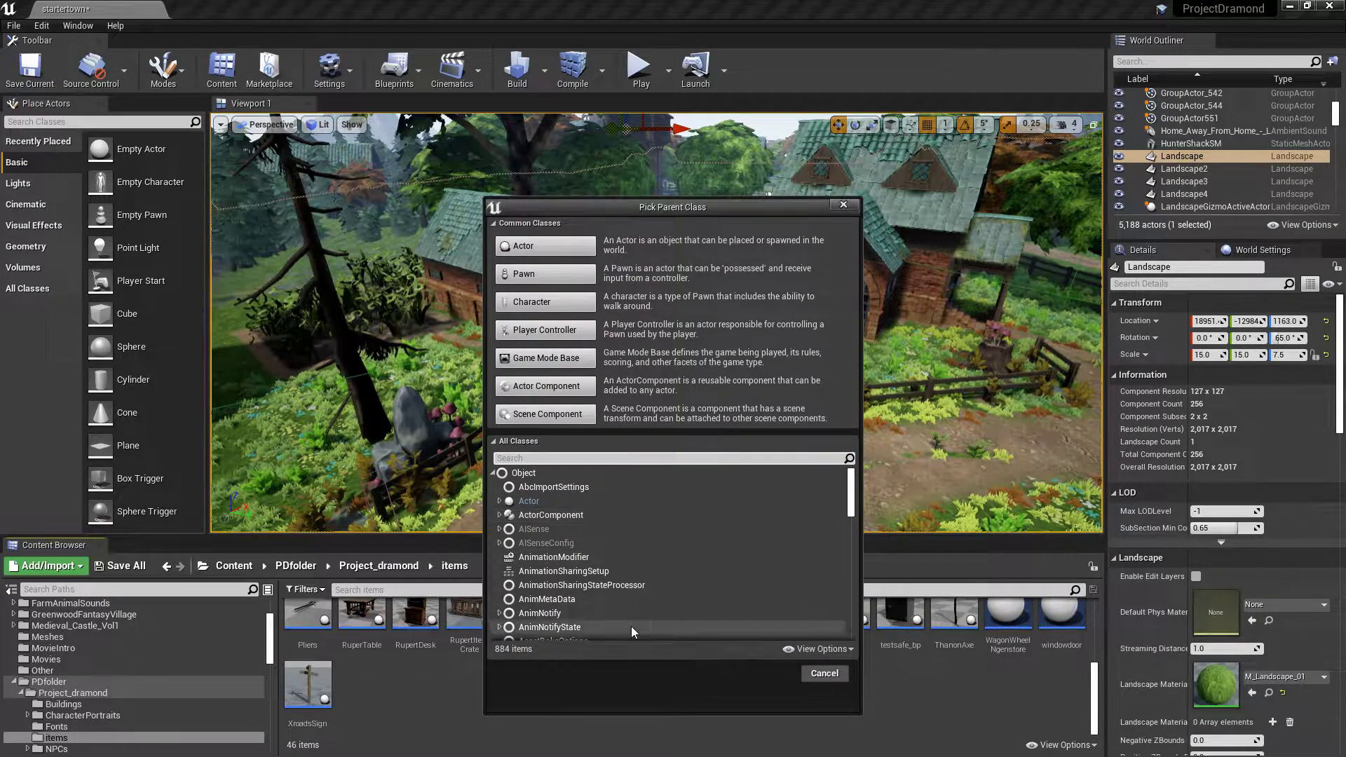
pyautogui.write('inter')
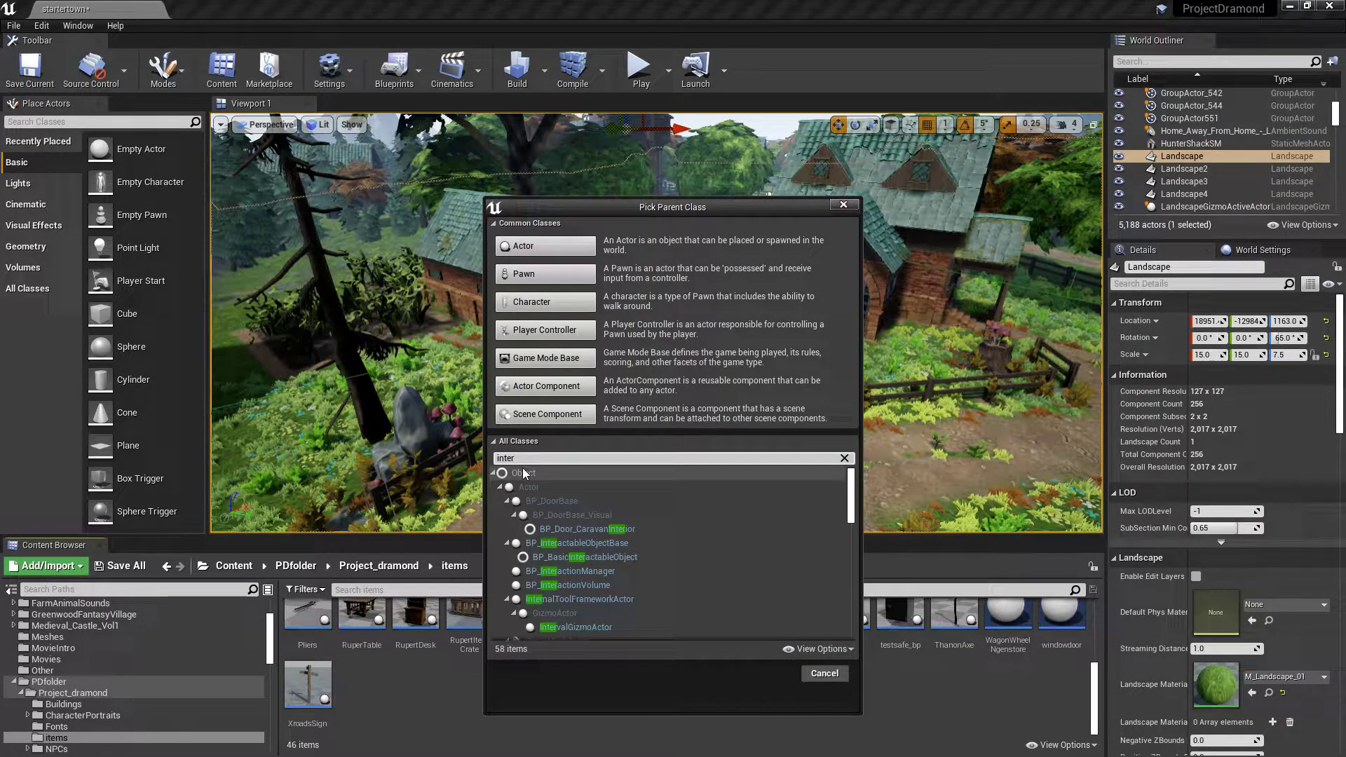
pyautogui.click(575, 544)
pyautogui.click(768, 673)
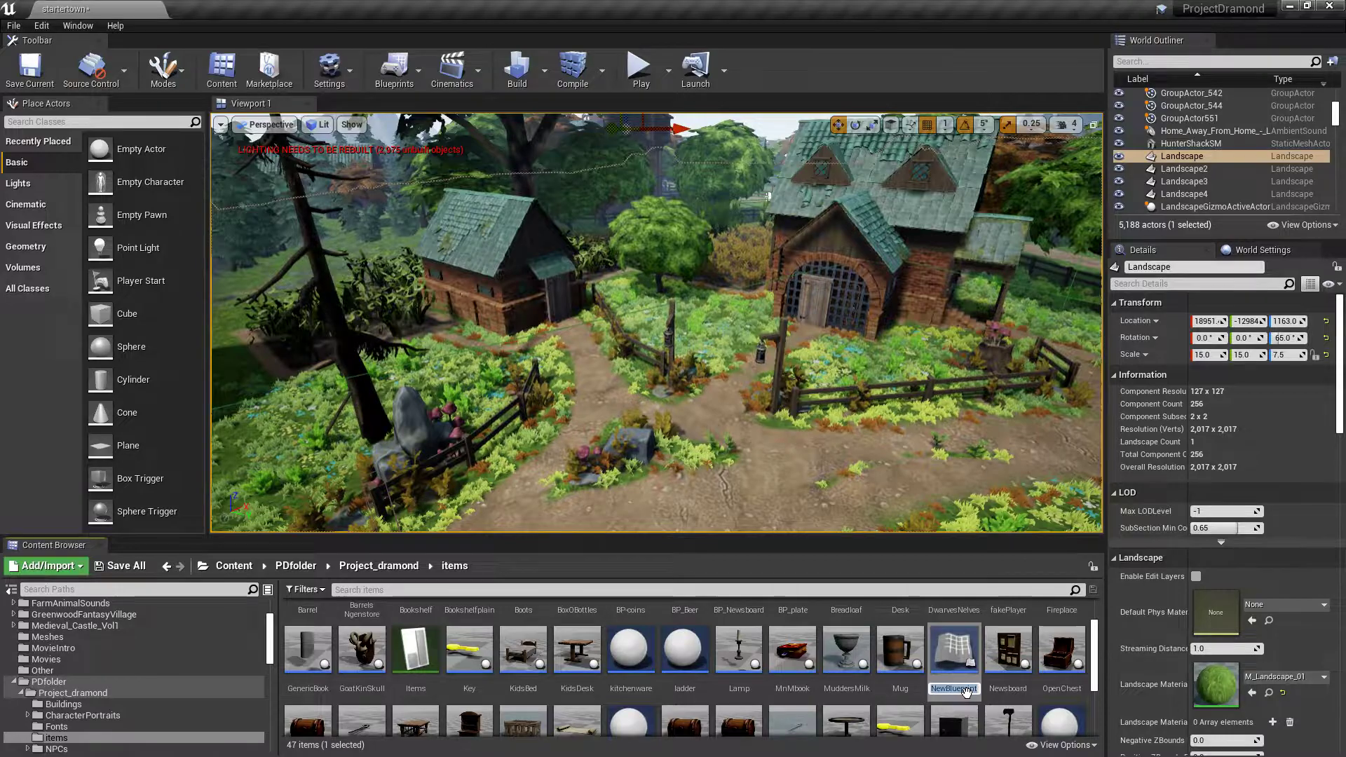
# Name the new blueprint SheriffShed.
pyautogui.write('Sher')
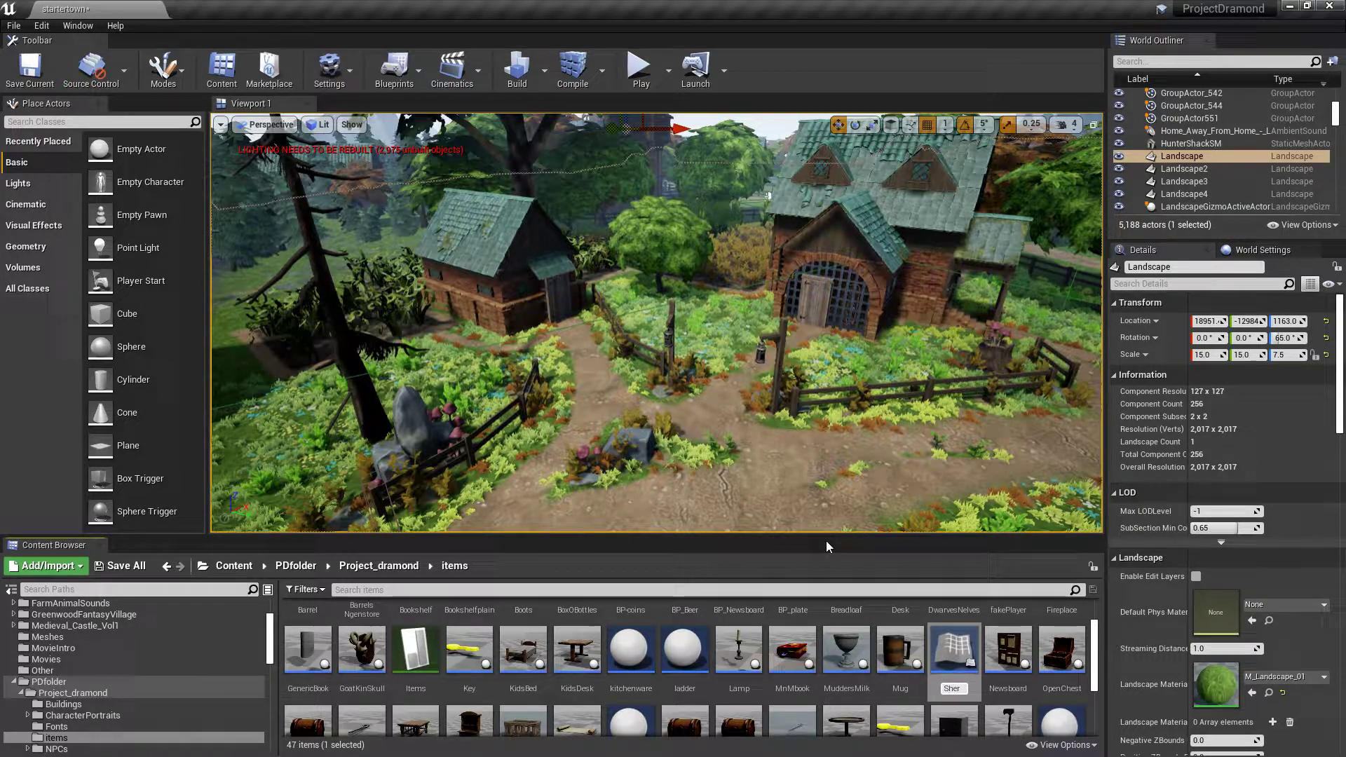
pyautogui.write('iffShed')
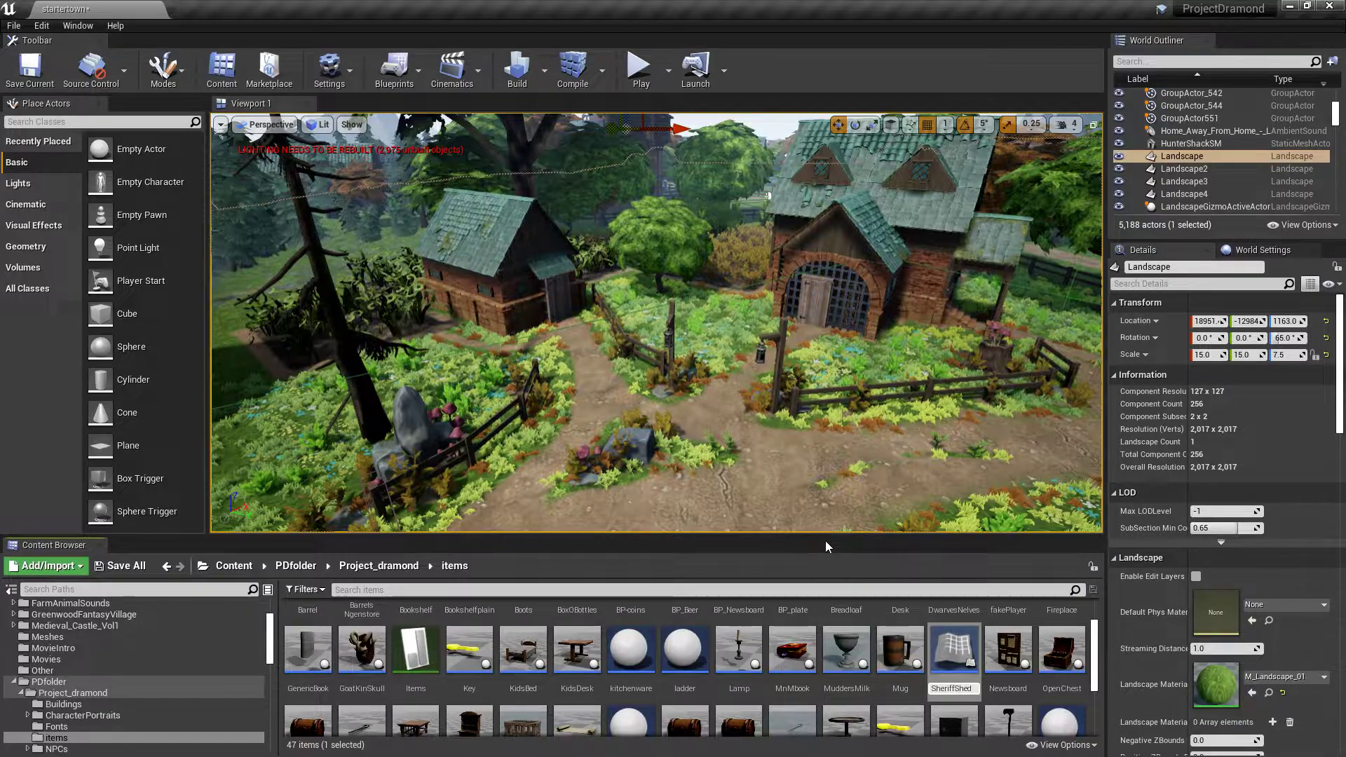
pyautogui.press('Return')
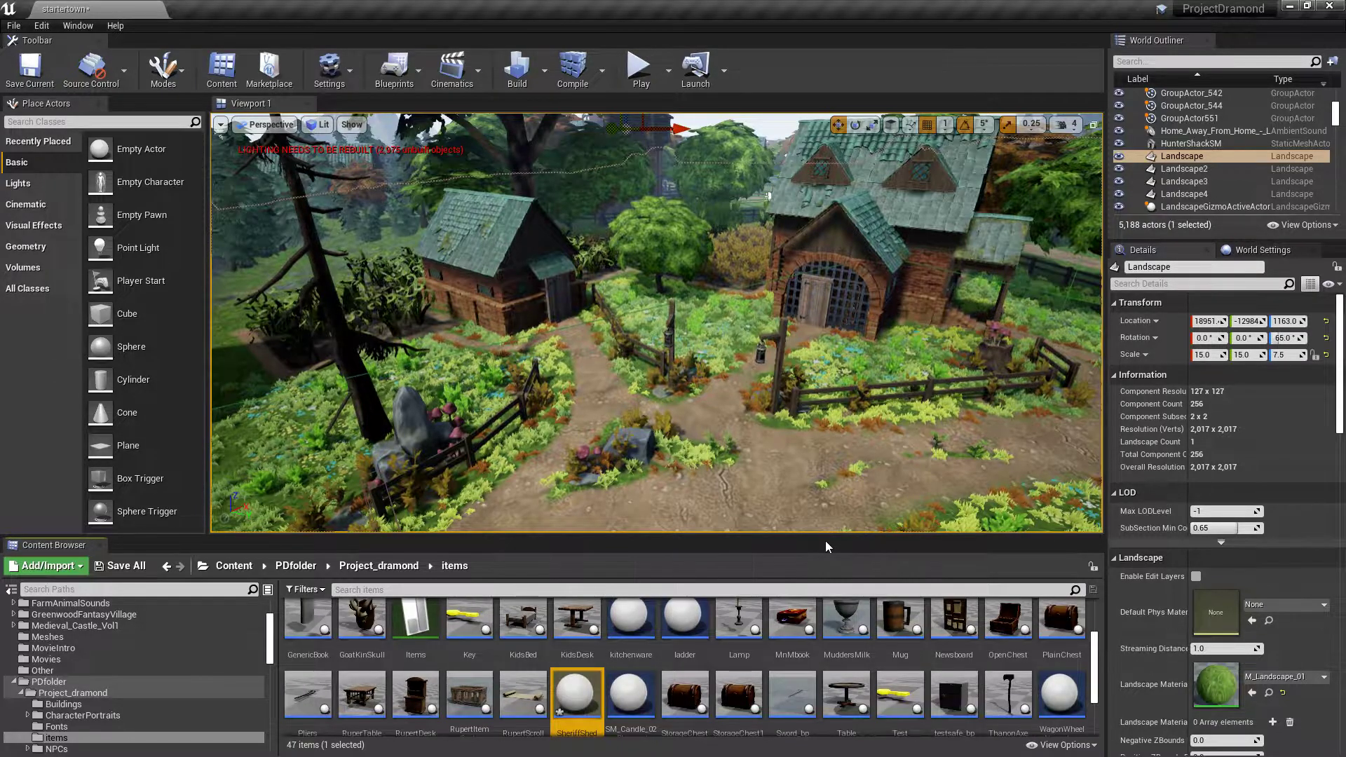
# Try placing the SheriffShed blueprint on the path in the level and delete the placed actor.
pyautogui.scroll(-1, 588, 701)
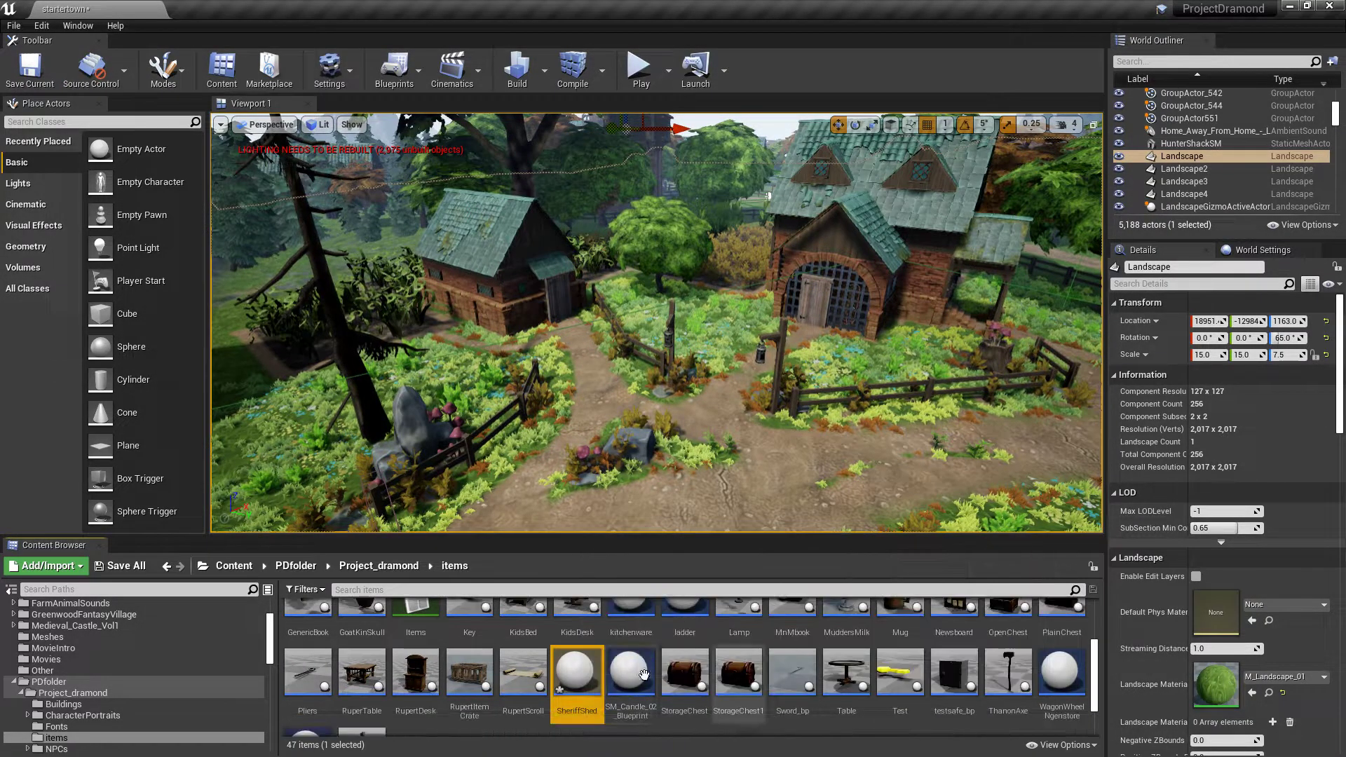
pyautogui.moveTo(588, 691); pyautogui.dragTo(763, 410)
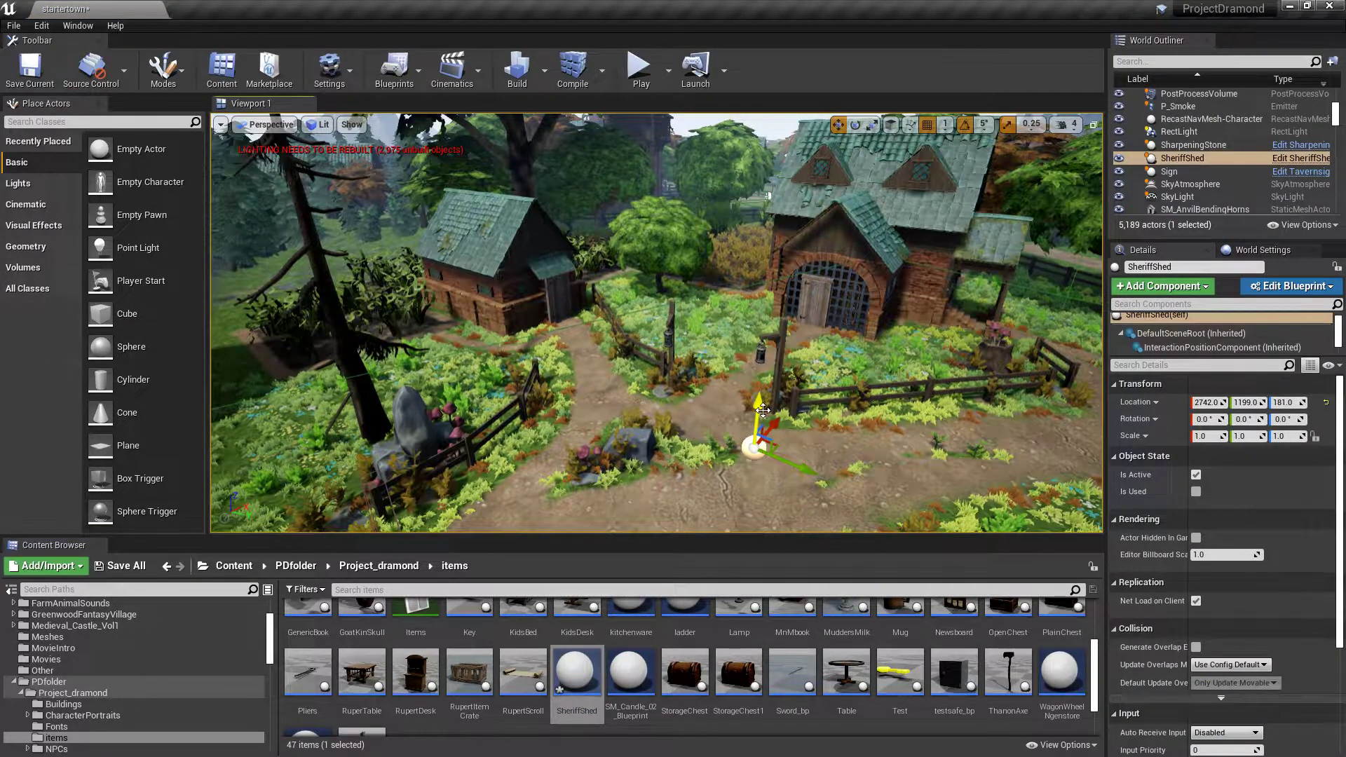
pyautogui.press('Delete')
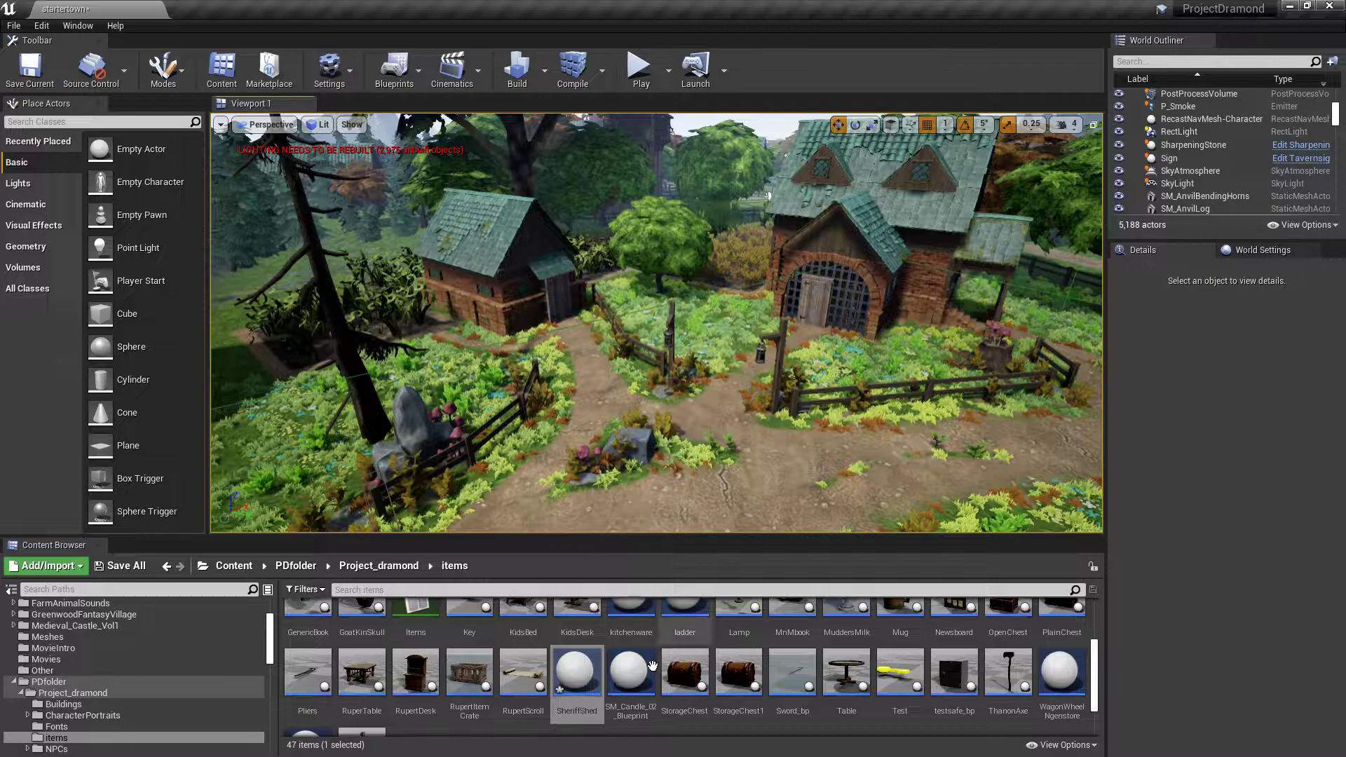
# Open the SheriffShed blueprint in a maximized editor and add a Static Mesh component under the default scene root.
pyautogui.doubleClick(591, 687)
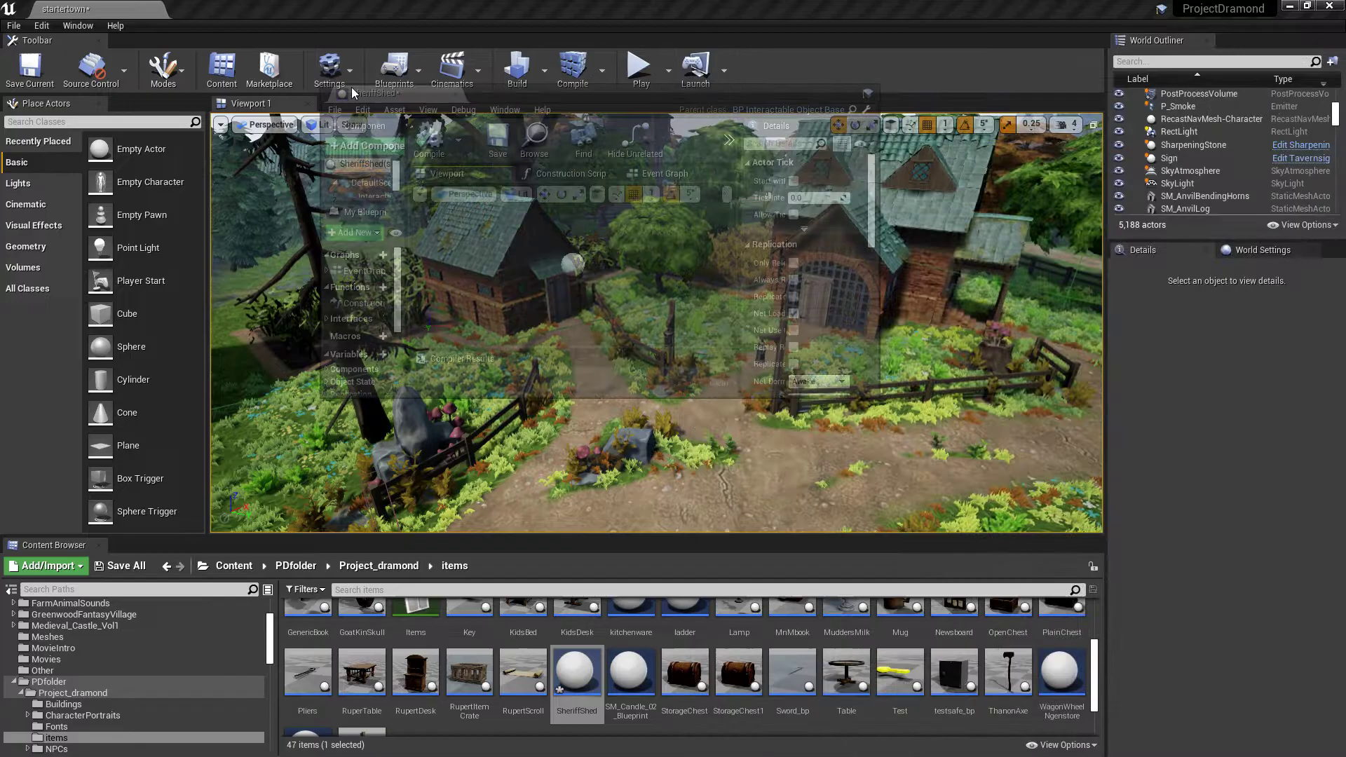
pyautogui.click(846, 92)
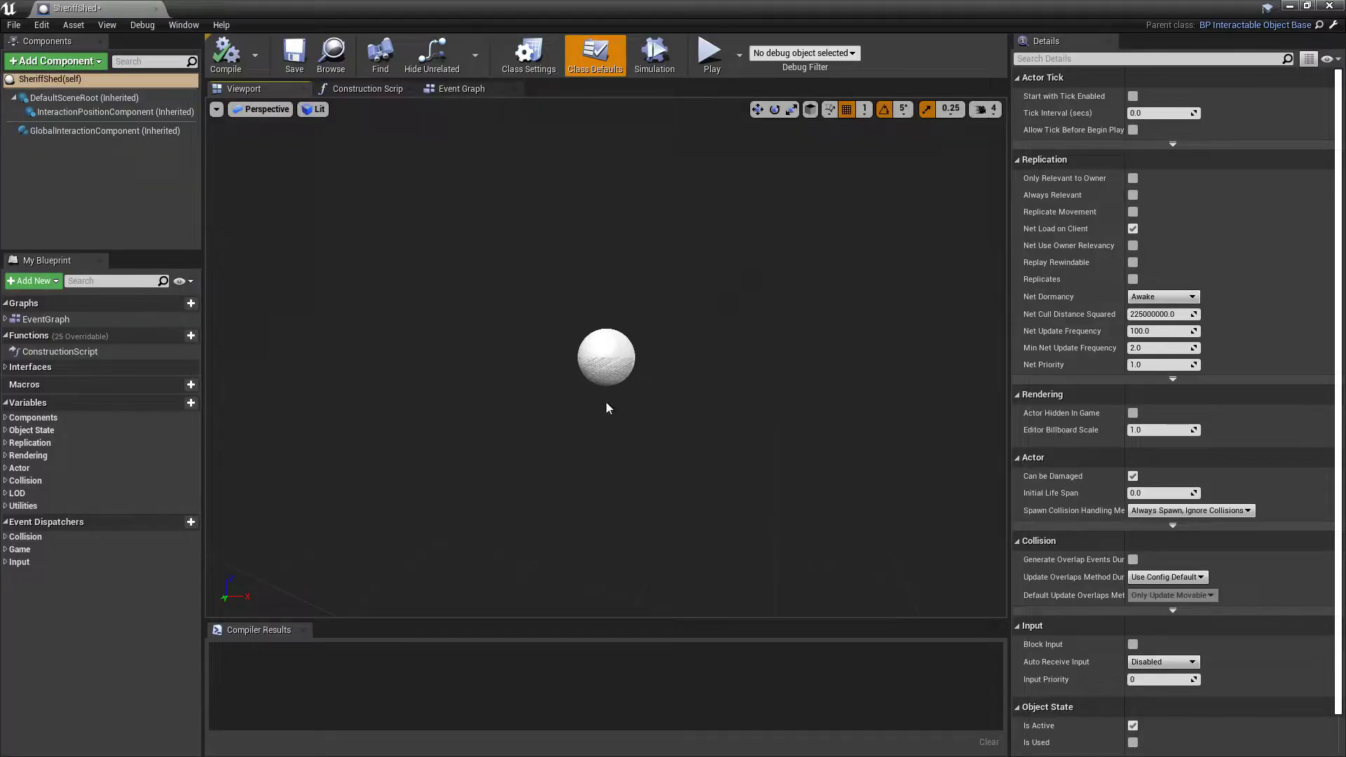
pyautogui.click(40, 61)
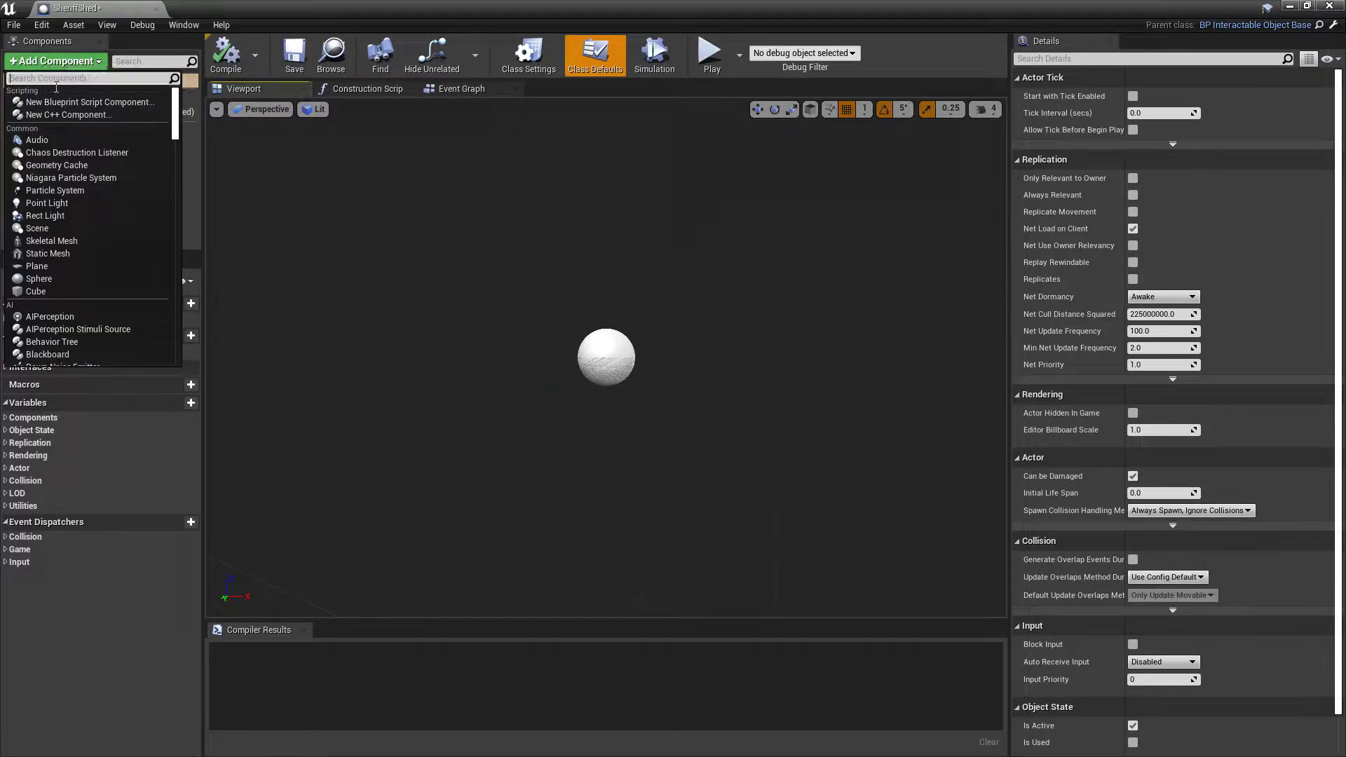
pyautogui.write('stat')
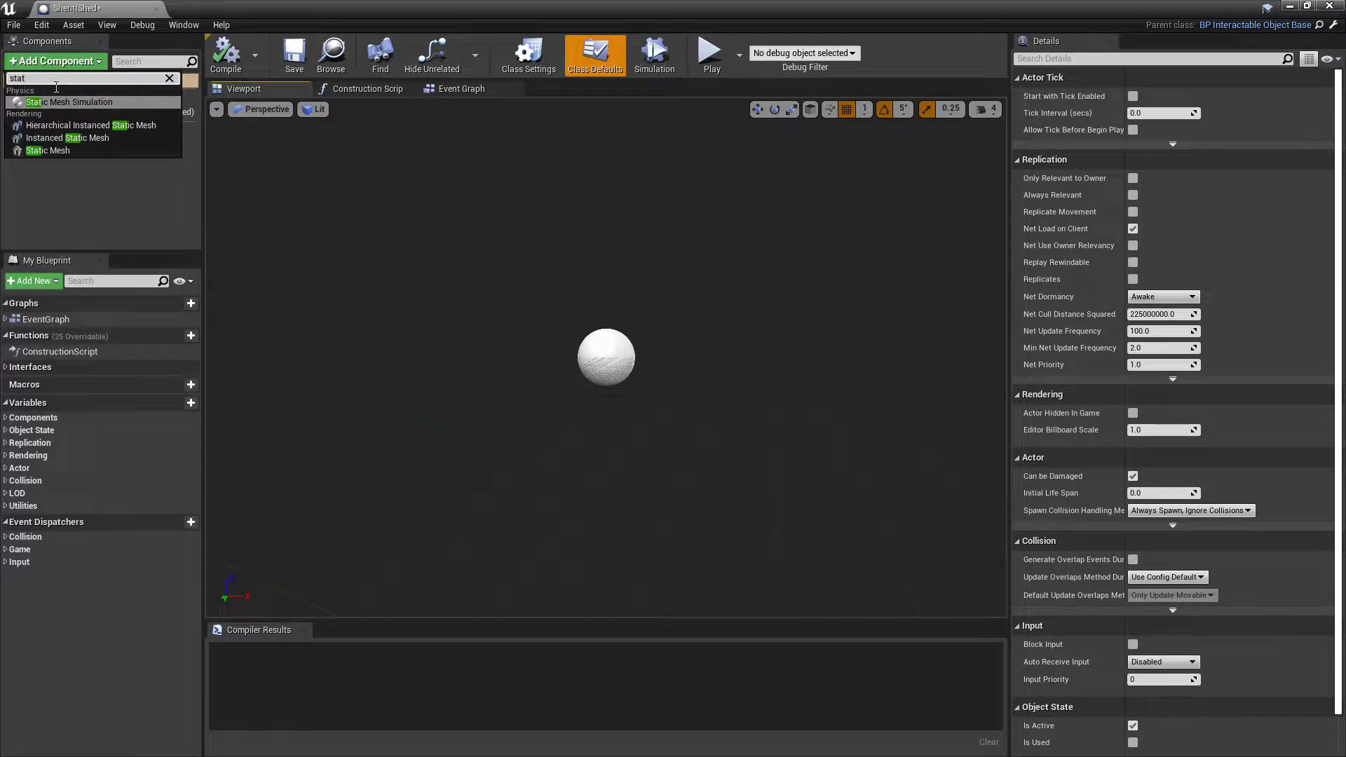
pyautogui.click(49, 150)
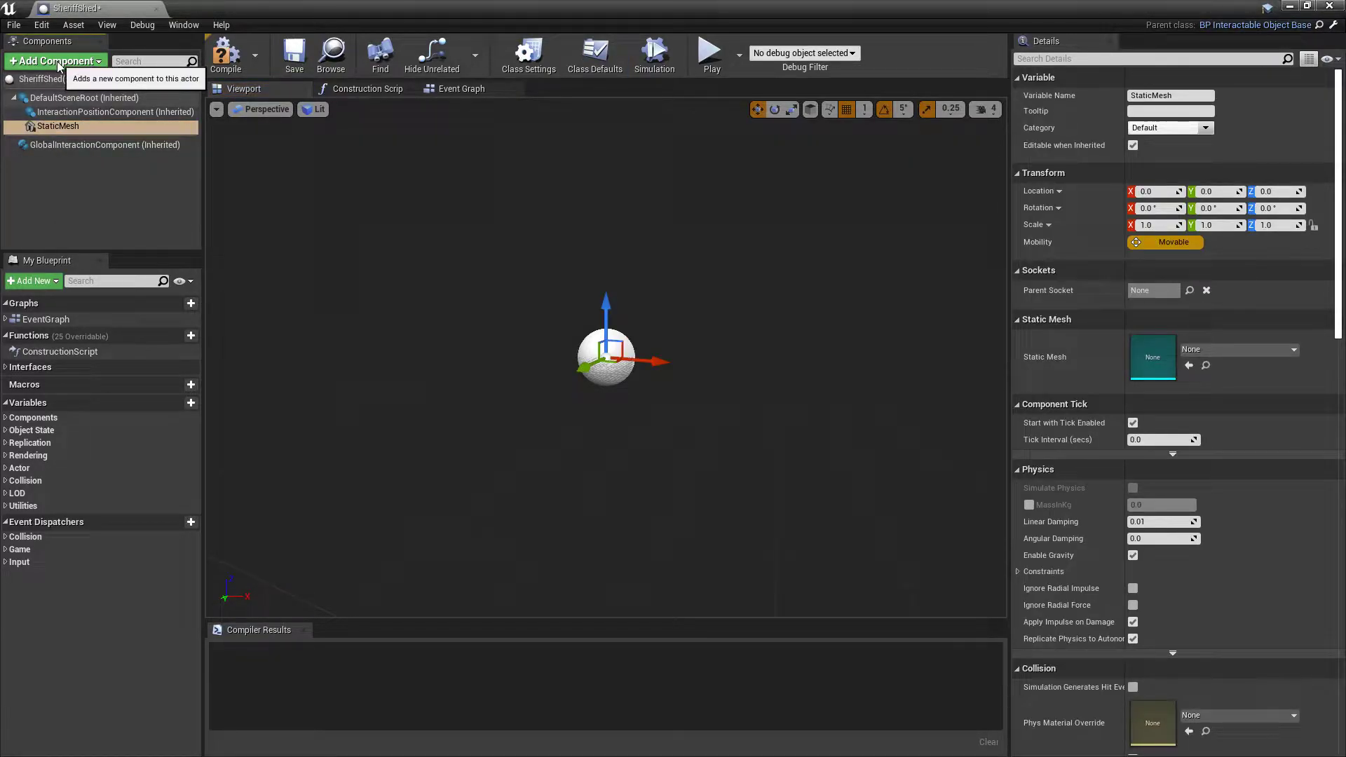
# Add a box collision component under the StaticMesh component, keeping the name Box.
pyautogui.click(58, 62)
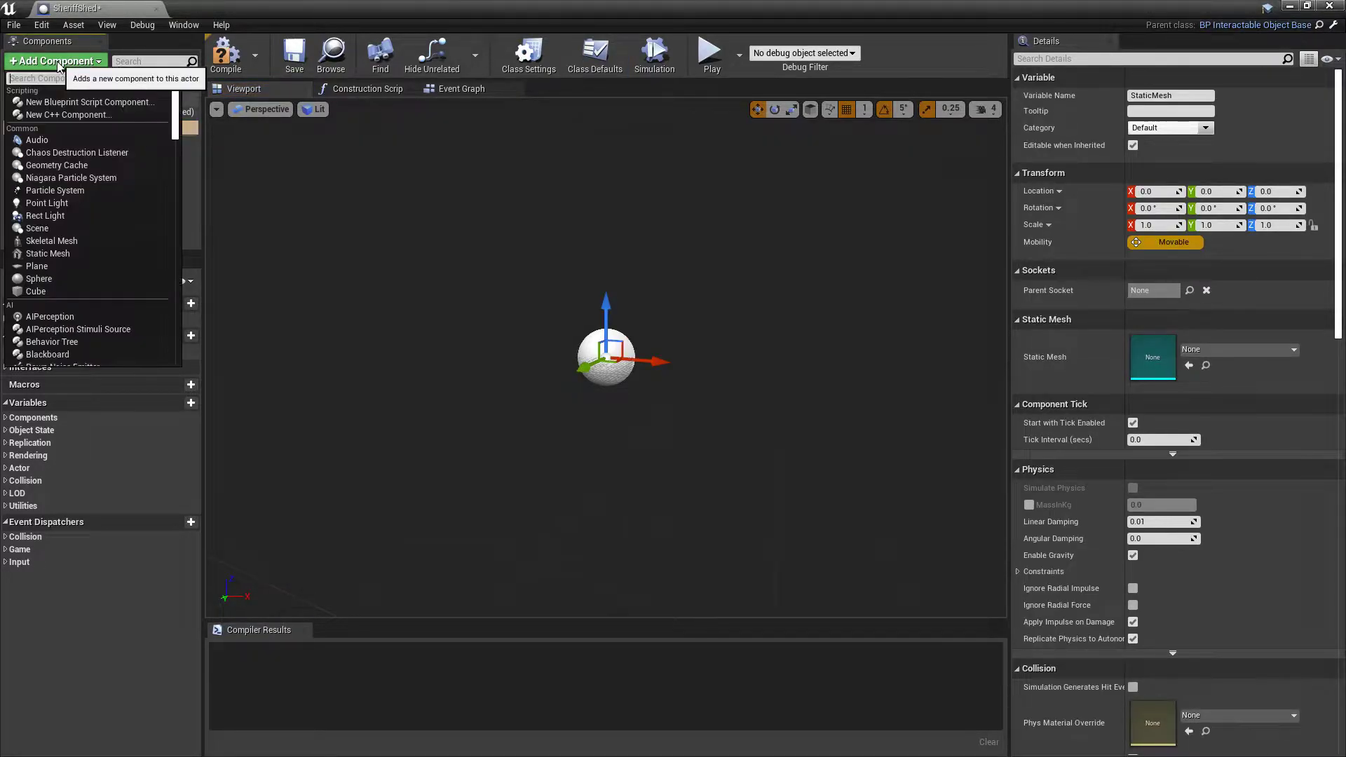
pyautogui.write('box')
pyautogui.click(65, 104)
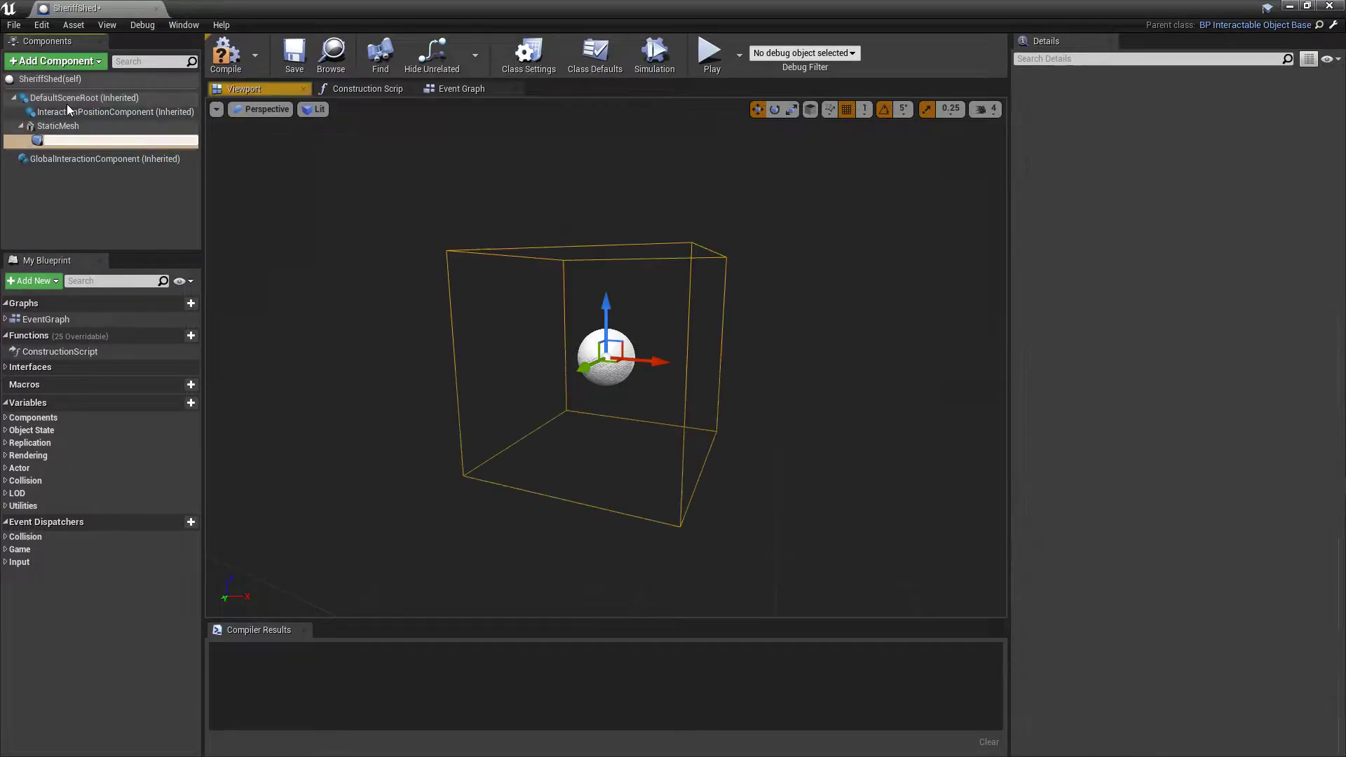
pyautogui.click(87, 178)
pyautogui.click(80, 136)
# Set the Box component's collision preset to BlockAll.
pyautogui.scroll(-2, 1165, 609)
pyautogui.scroll(-3, 1165, 607)
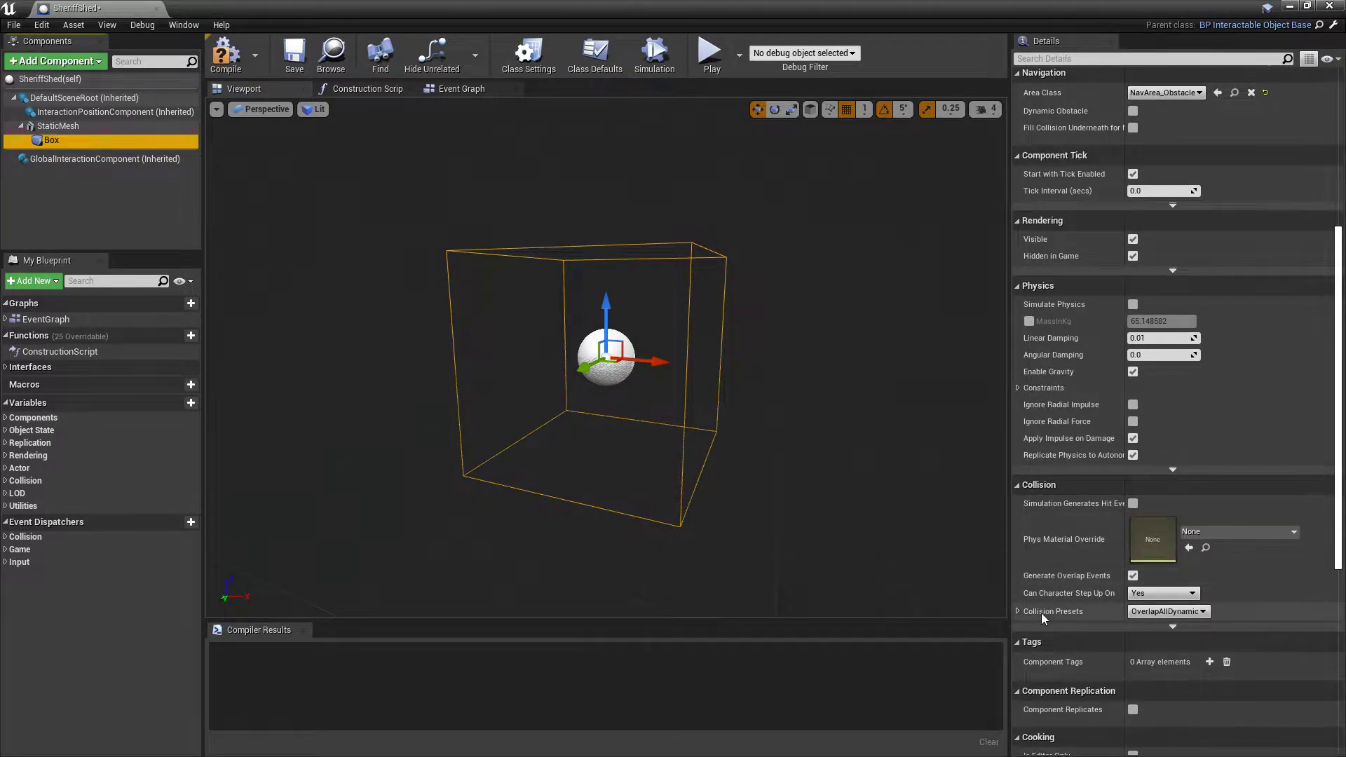
pyautogui.click(1167, 611)
pyautogui.click(1147, 453)
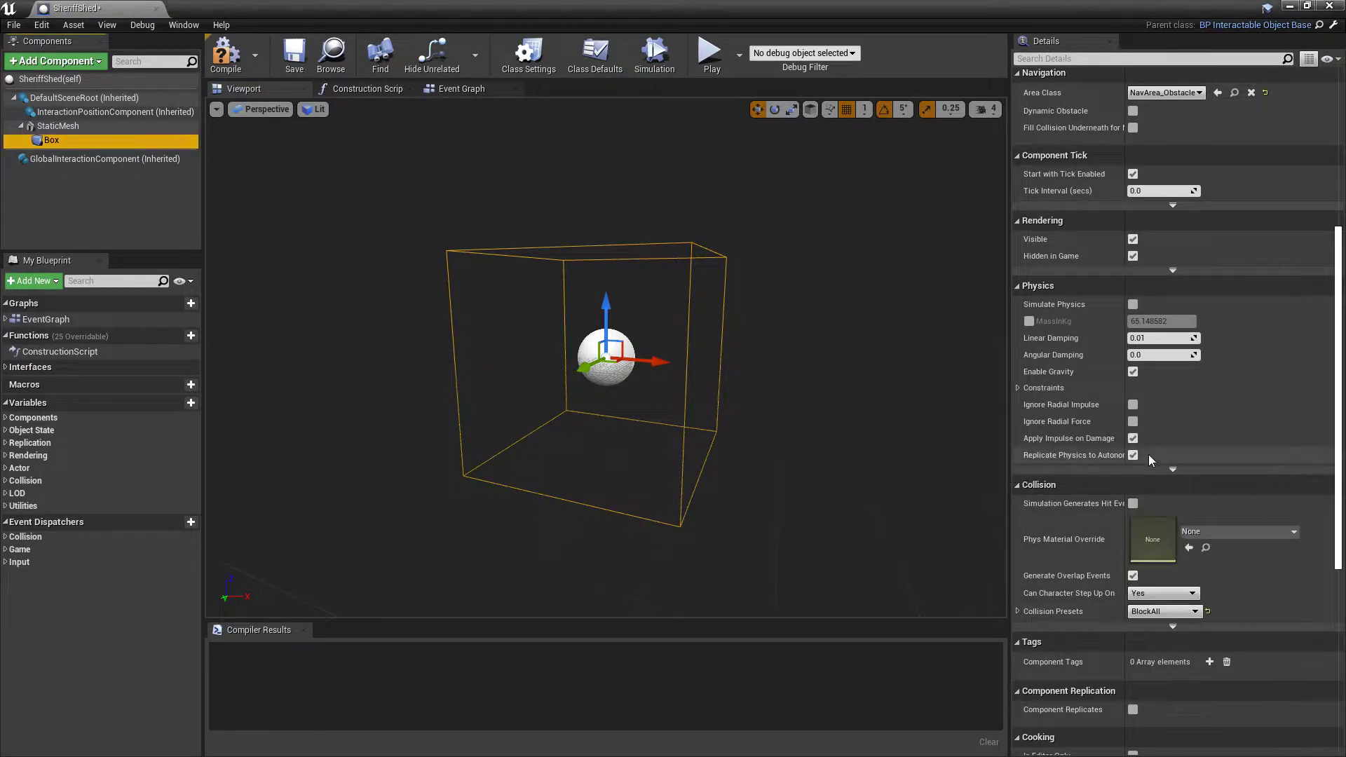
# Assign the StaticMeshShed mesh to the StaticMesh component of the SheriffShed blueprint.
pyautogui.click(70, 126)
pyautogui.scroll(5, 1162, 342)
pyautogui.click(1194, 223)
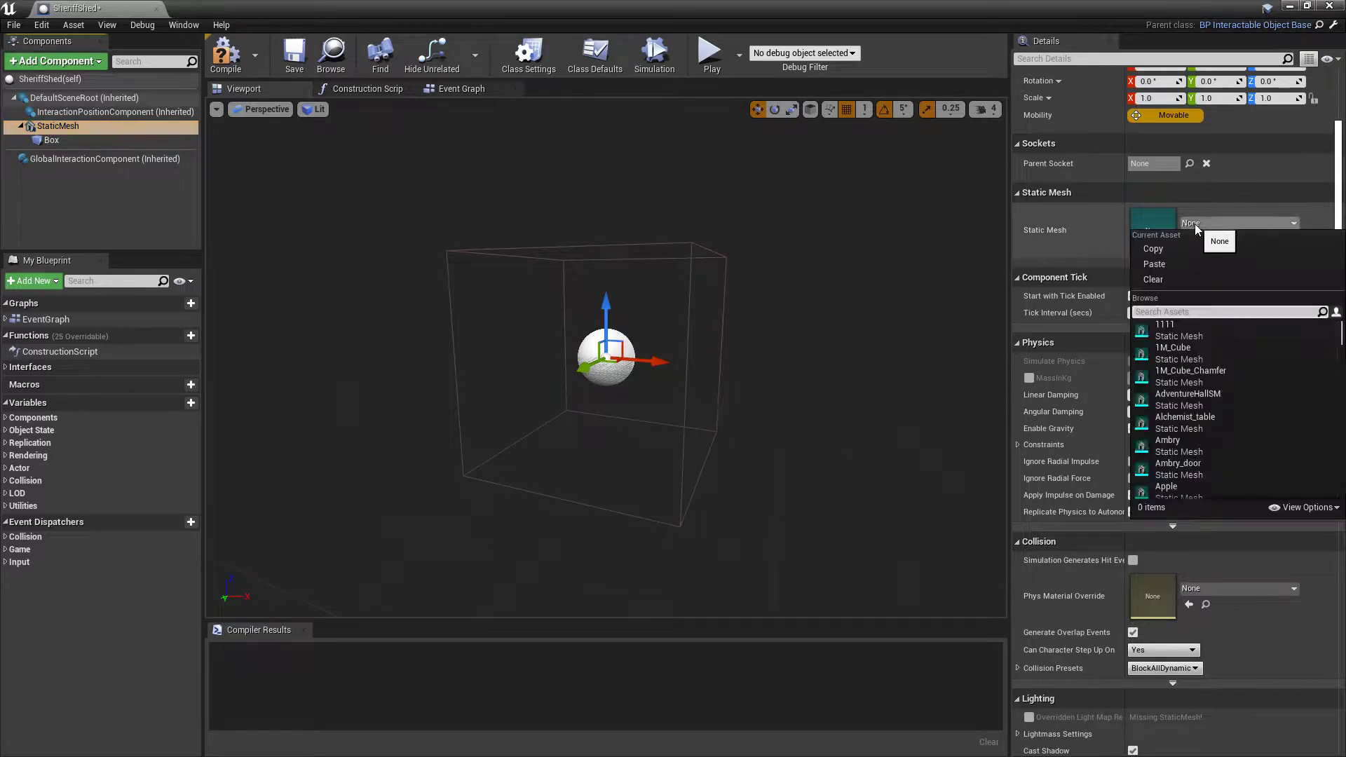
pyautogui.write('shed')
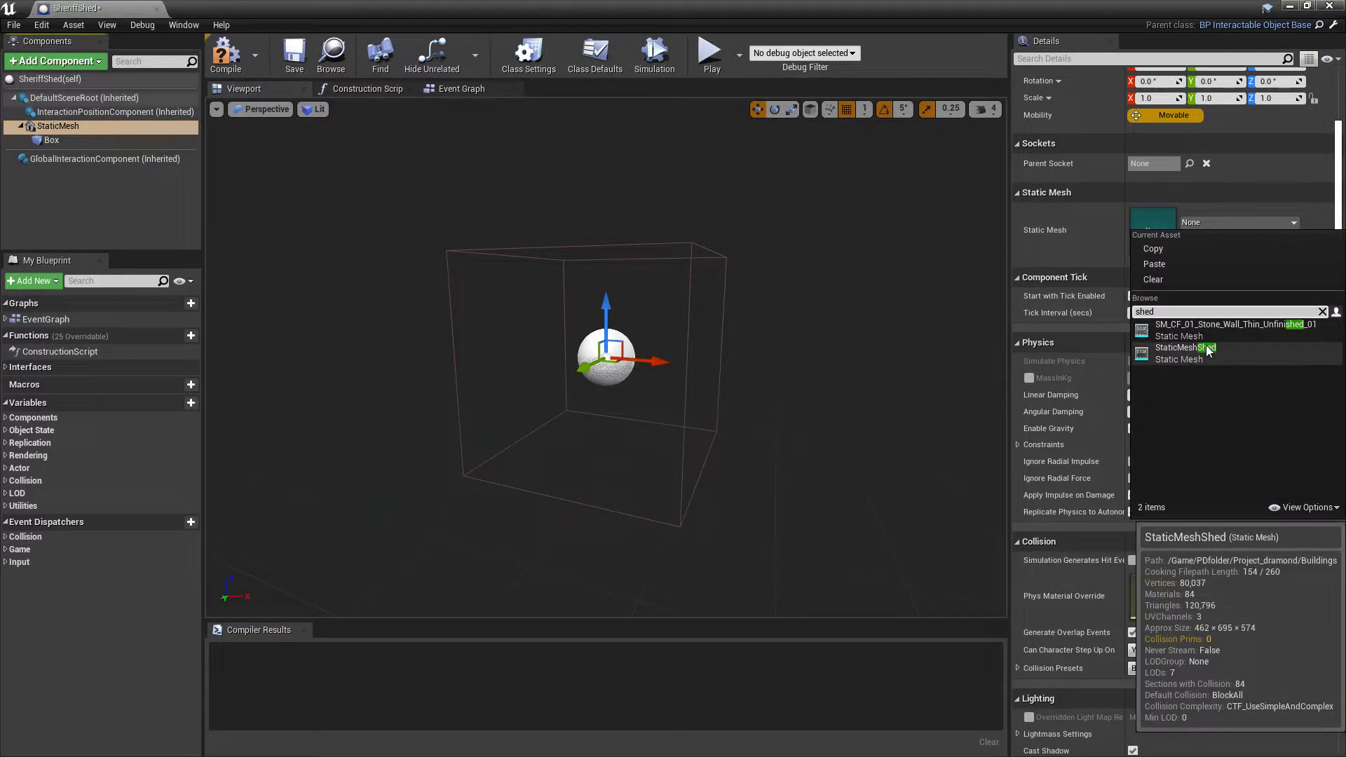
pyautogui.click(1206, 351)
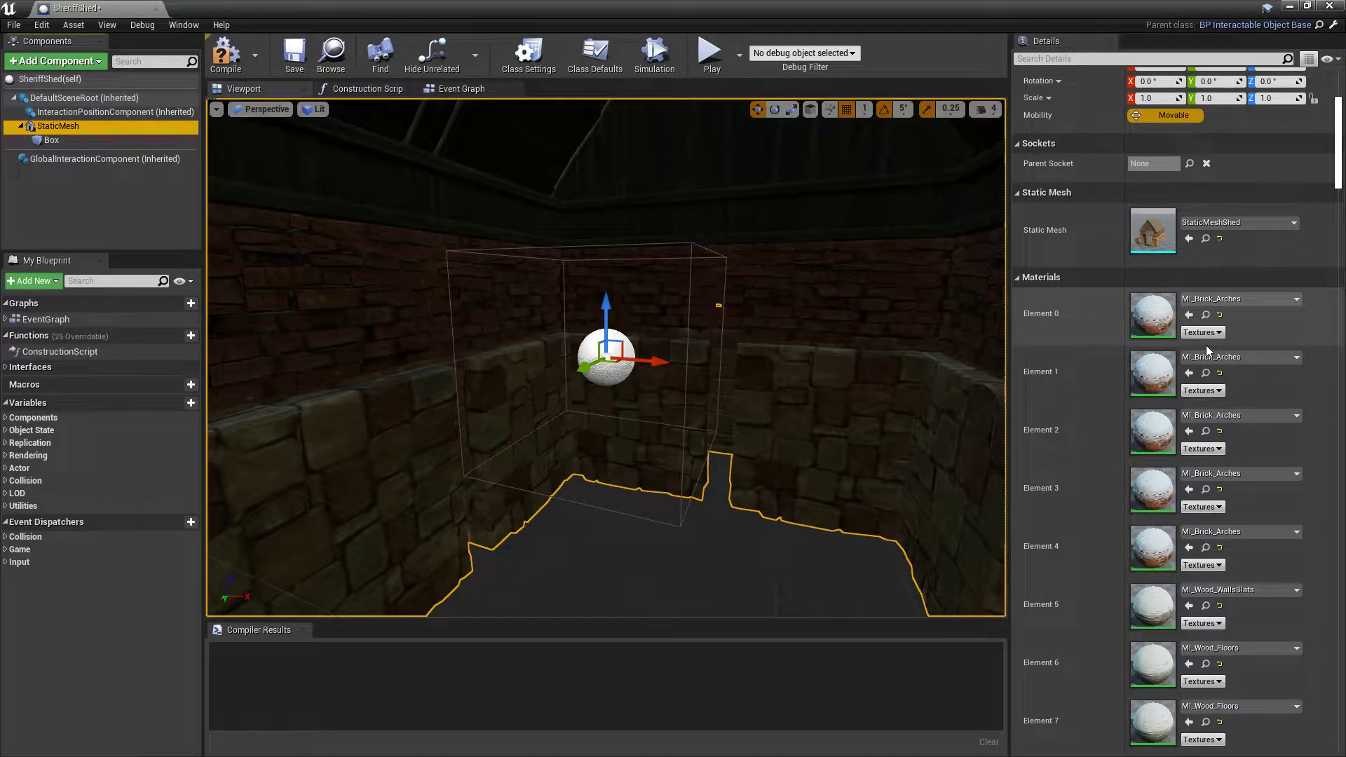
pyautogui.moveTo(726, 544); pyautogui.dragTo(726, 610)
pyautogui.moveTo(708, 518); pyautogui.dragTo(750, 528)
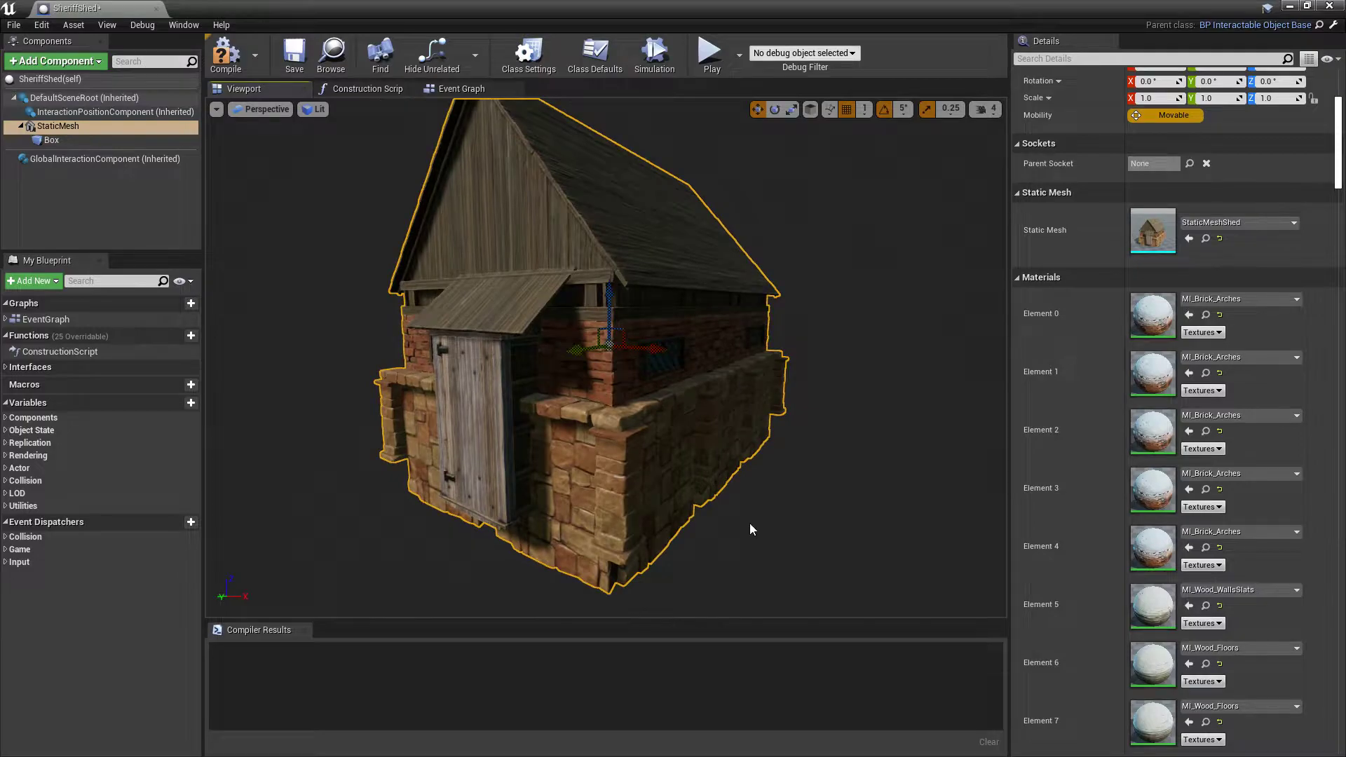
# Scale the Box collision component to 8.0 on X, Y and Z and inspect its fit around the shed from the front.
pyautogui.click(49, 141)
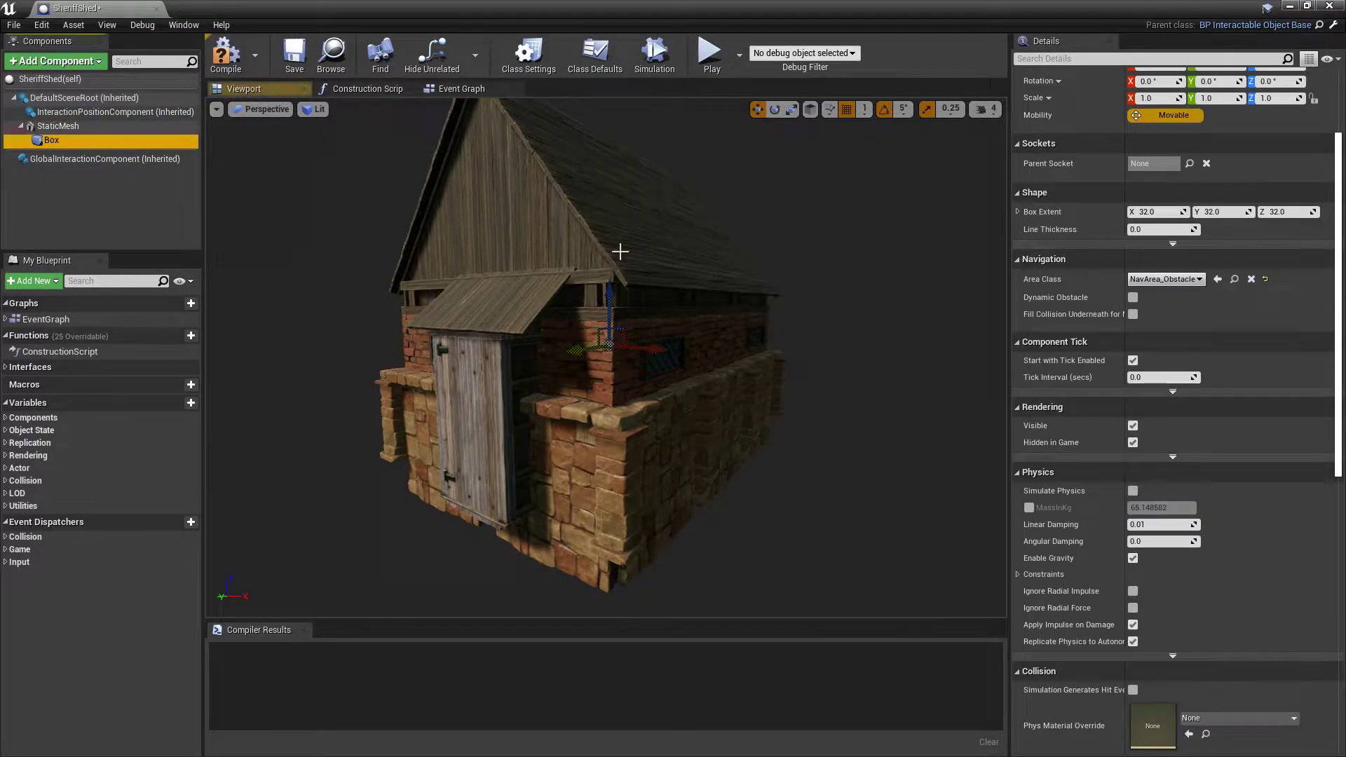
pyautogui.moveTo(635, 286); pyautogui.dragTo(300, 390)
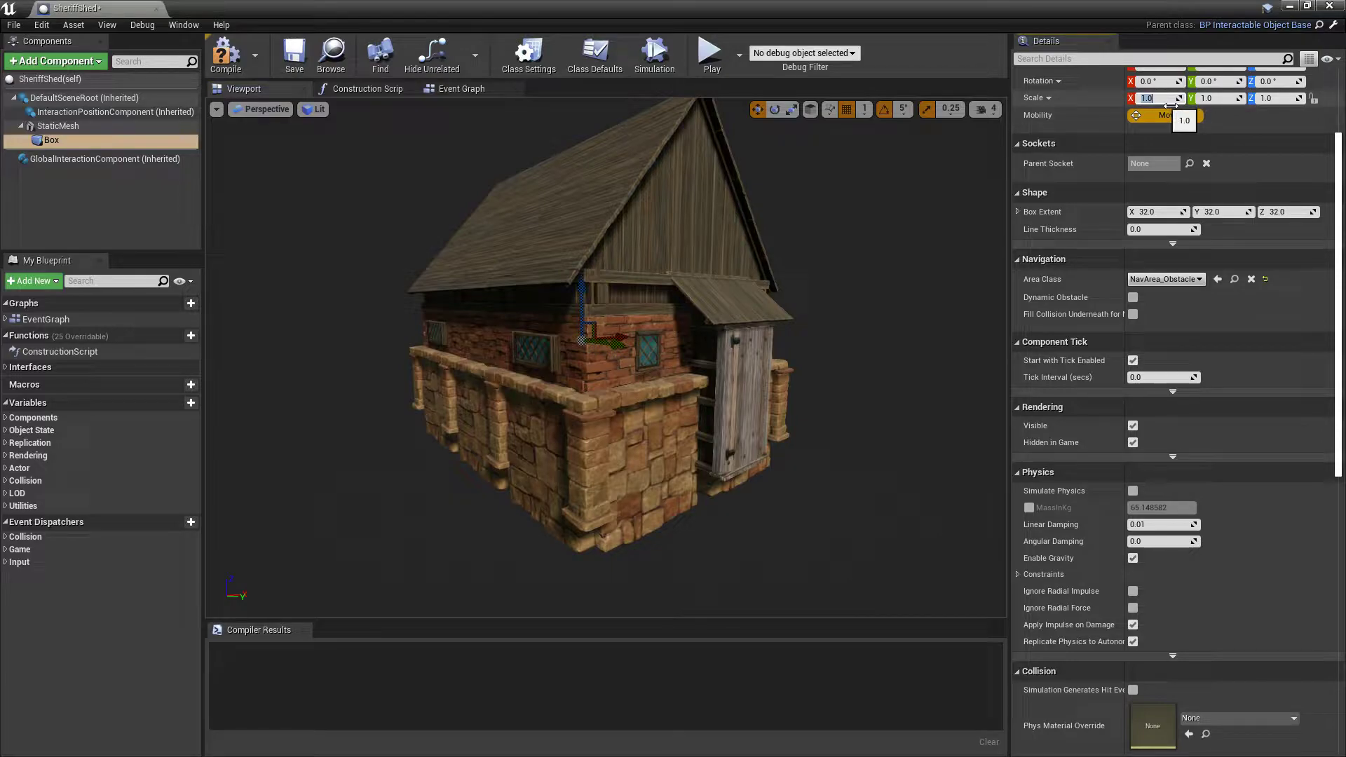
pyautogui.press('Tab')
pyautogui.write('8')
pyautogui.press('Tab')
pyautogui.write('8')
pyautogui.press('Return')
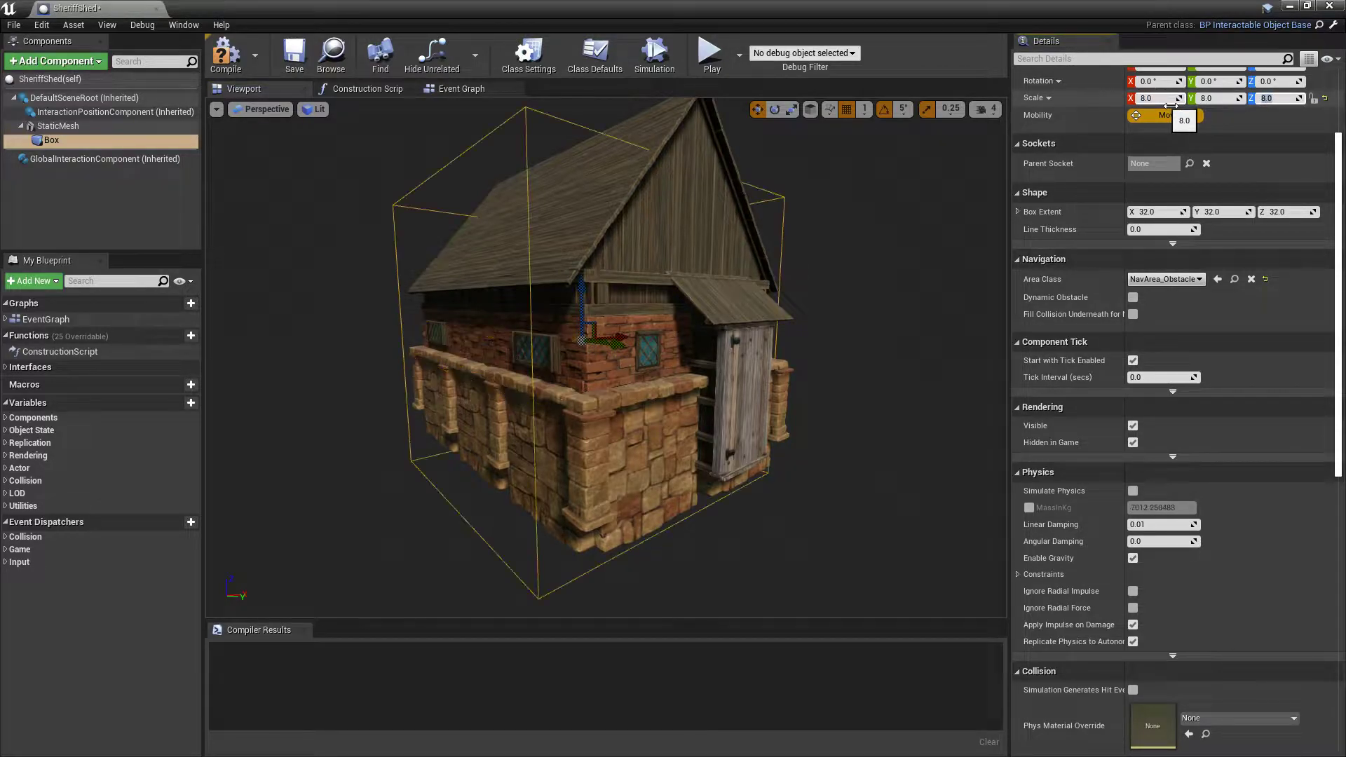
pyautogui.moveTo(676, 440); pyautogui.dragTo(589, 392)
pyautogui.press('f')
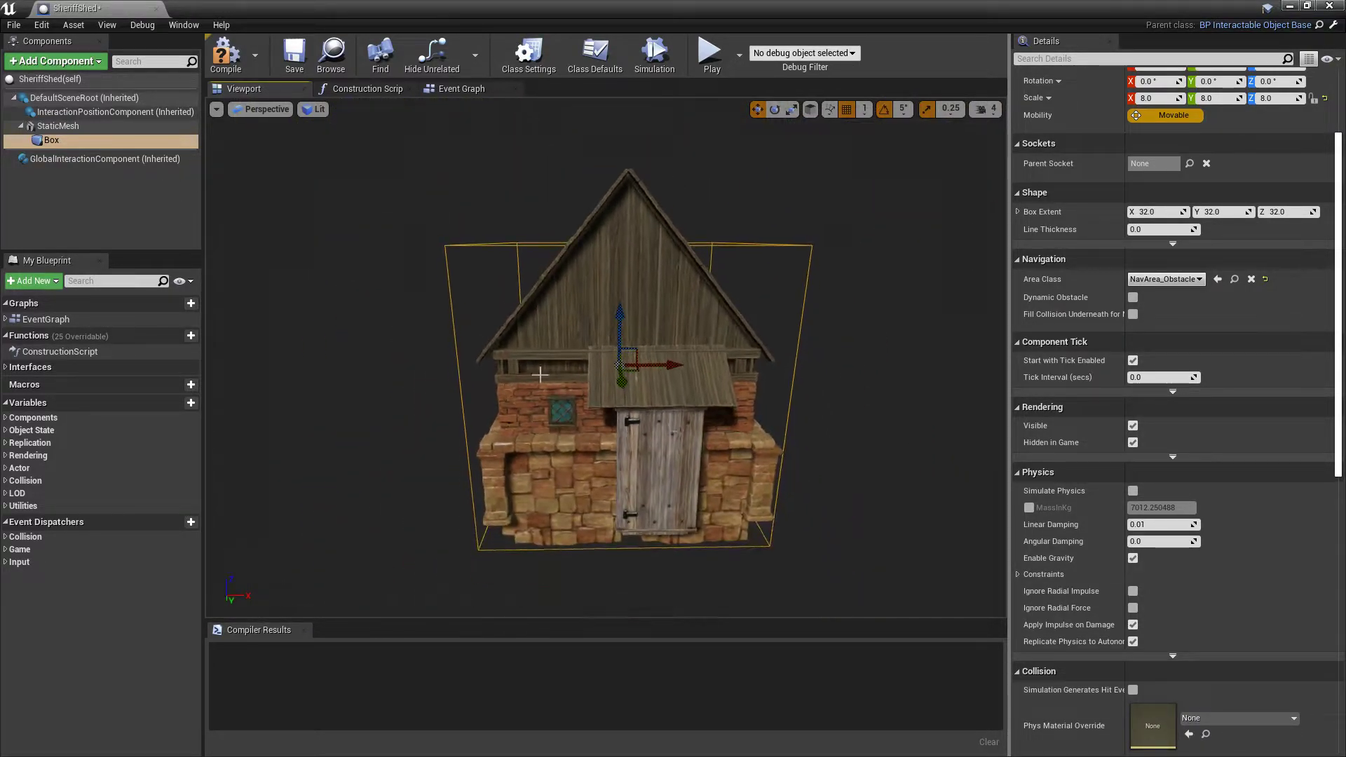
# Compile and save the SheriffShed blueprint, closing its editor.
pyautogui.click(223, 63)
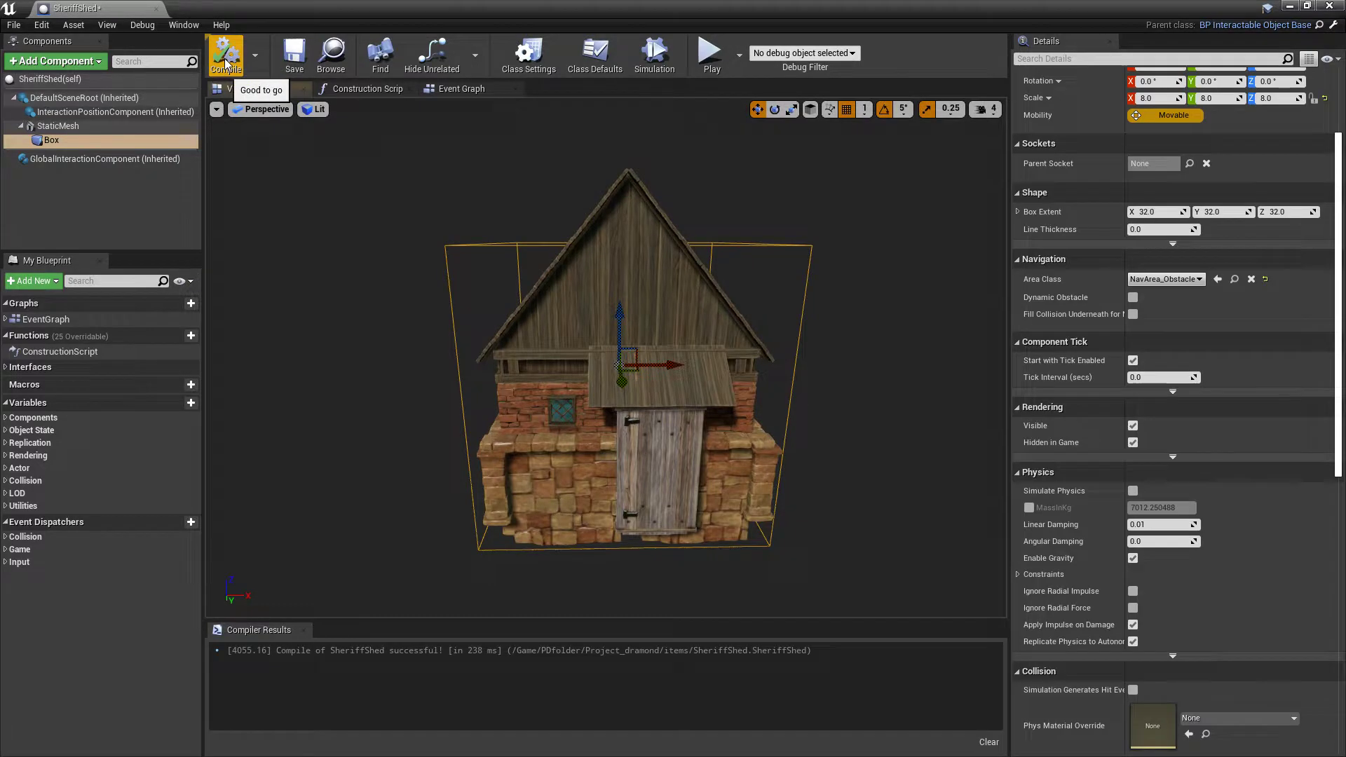
pyautogui.click(295, 60)
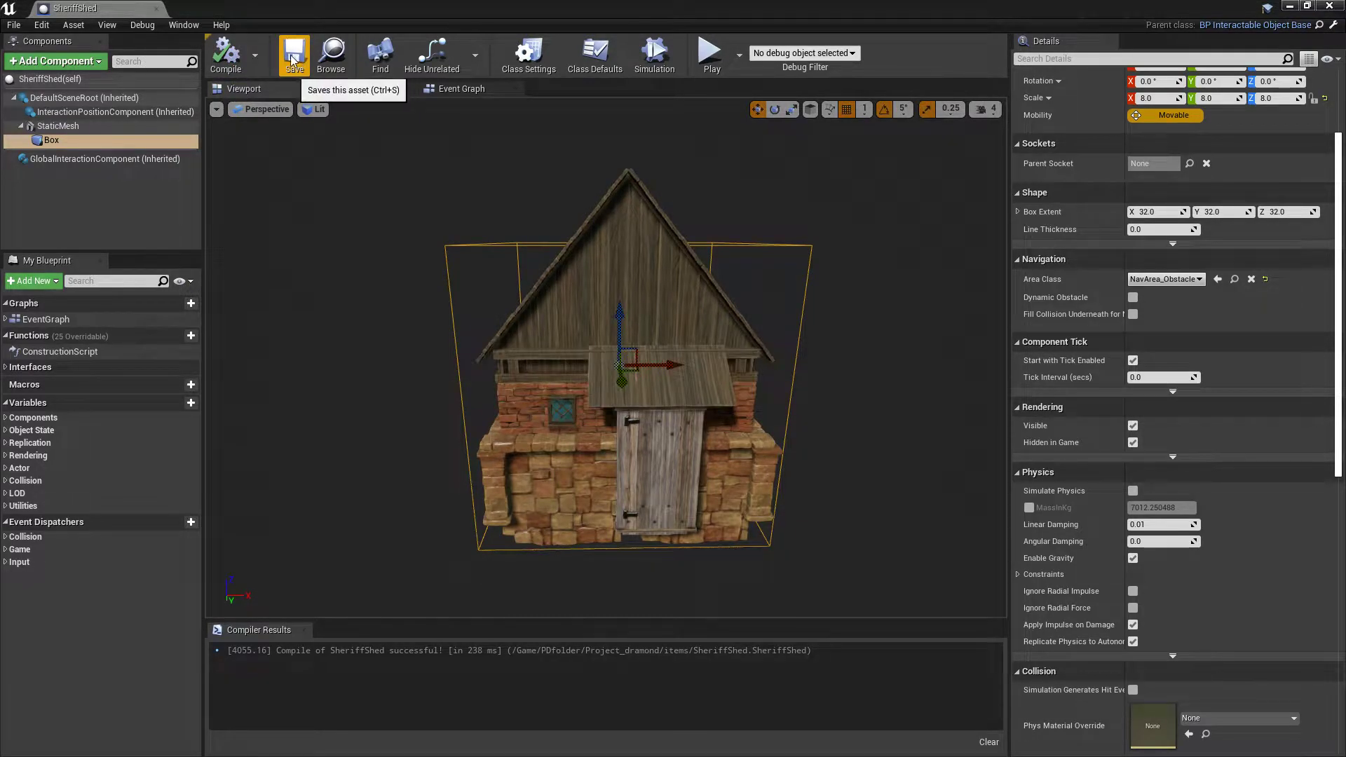
pyautogui.click(156, 9)
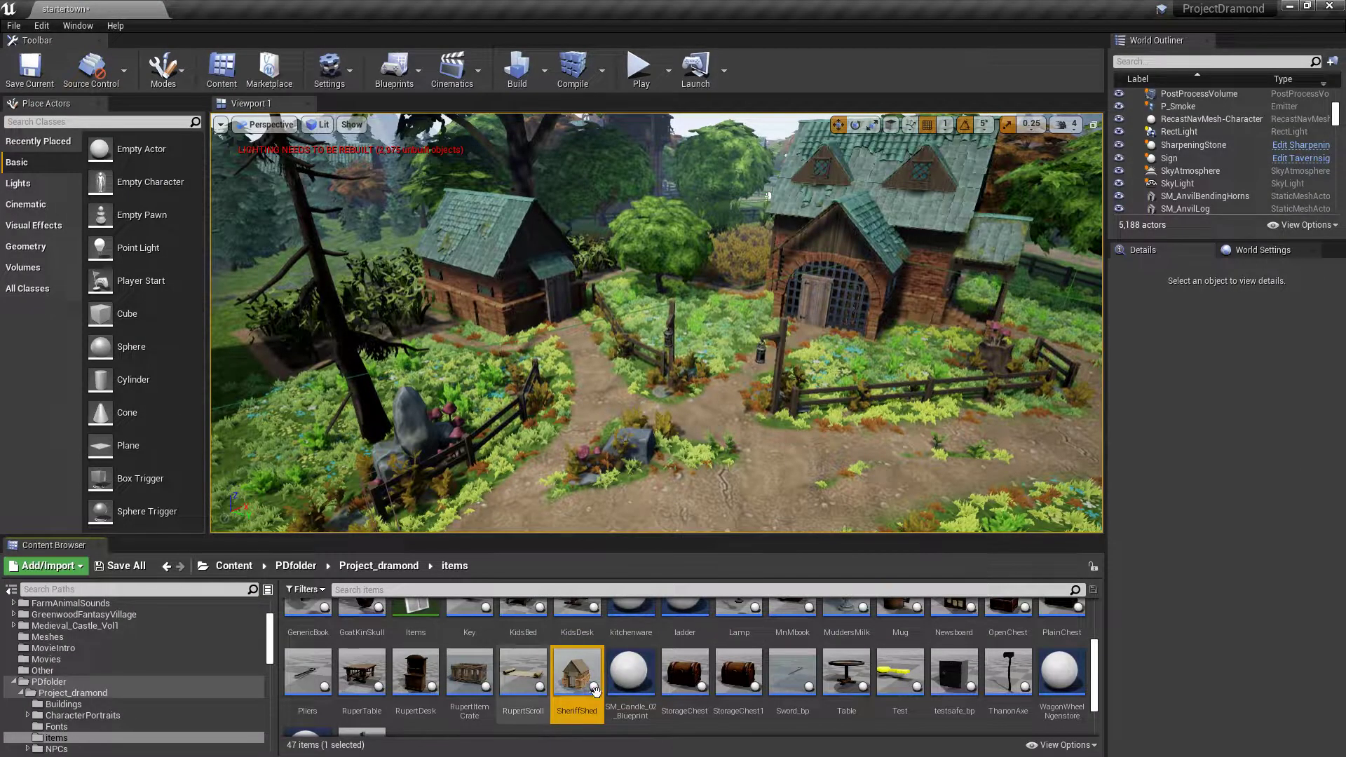
# Place the SheriffShed blueprint on the path and try substituting it for the original StaticMeshShed by deleting that and moving the blueprint into its spot.
pyautogui.moveTo(577, 673); pyautogui.dragTo(603, 417)
pyautogui.moveTo(592, 352); pyautogui.dragTo(601, 315)
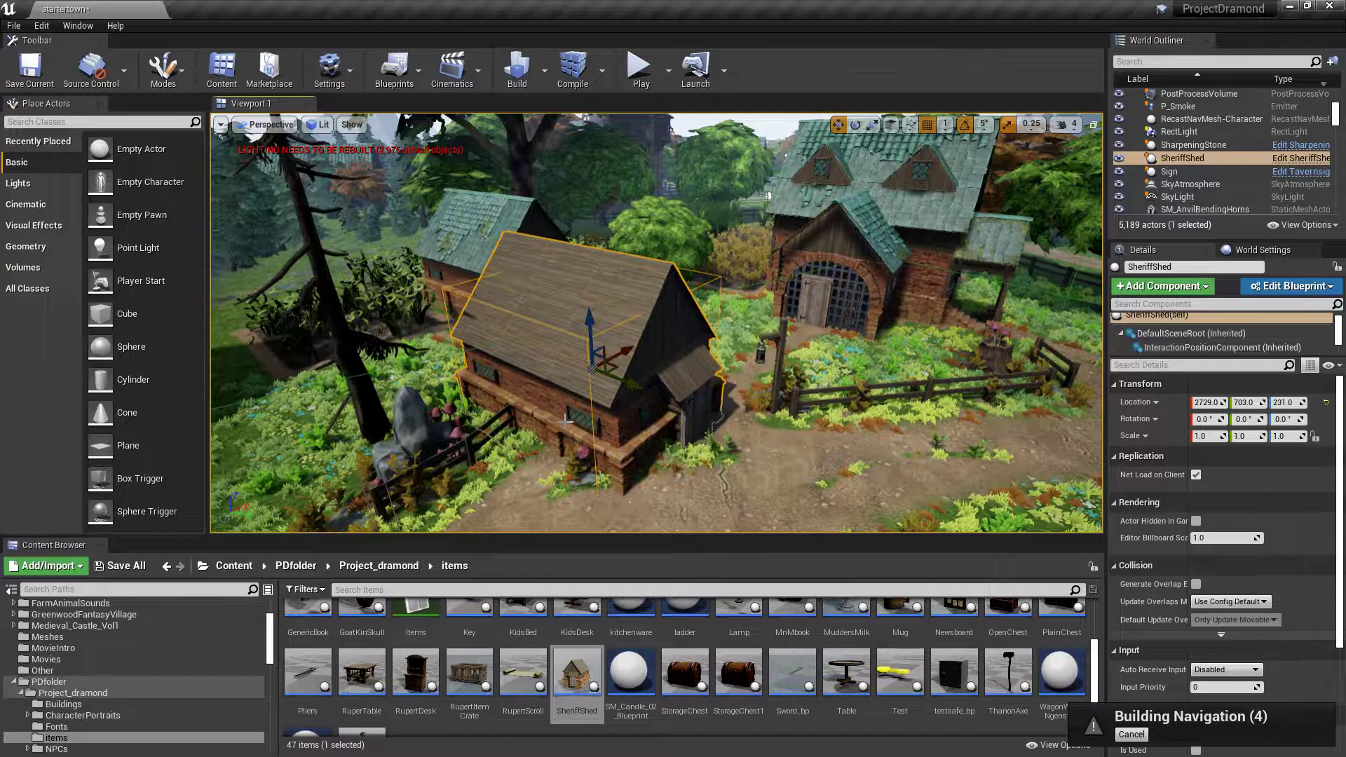
pyautogui.click(455, 288)
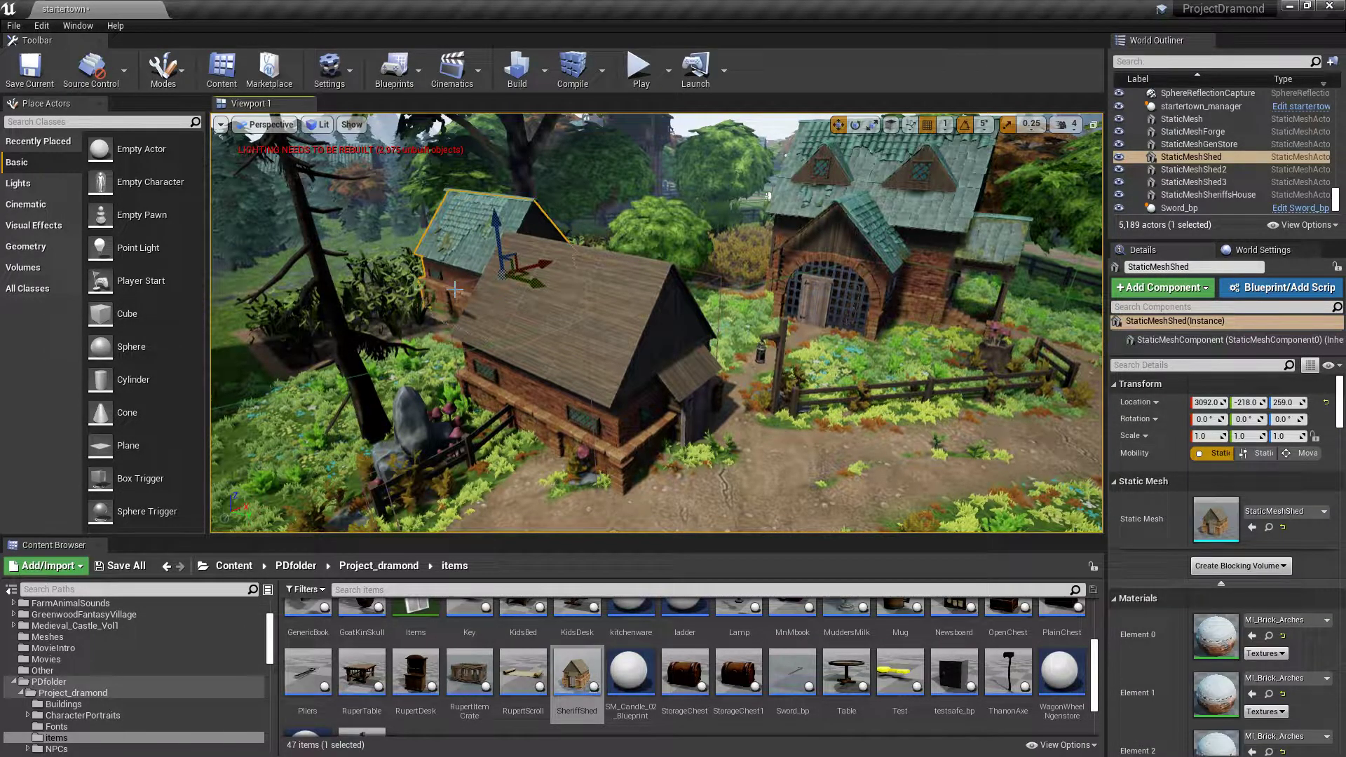
pyautogui.press('Delete')
pyautogui.moveTo(607, 412); pyautogui.dragTo(561, 277)
pyautogui.moveTo(574, 327); pyautogui.dragTo(557, 337, button='right')
pyautogui.moveTo(617, 413); pyautogui.dragTo(583, 324)
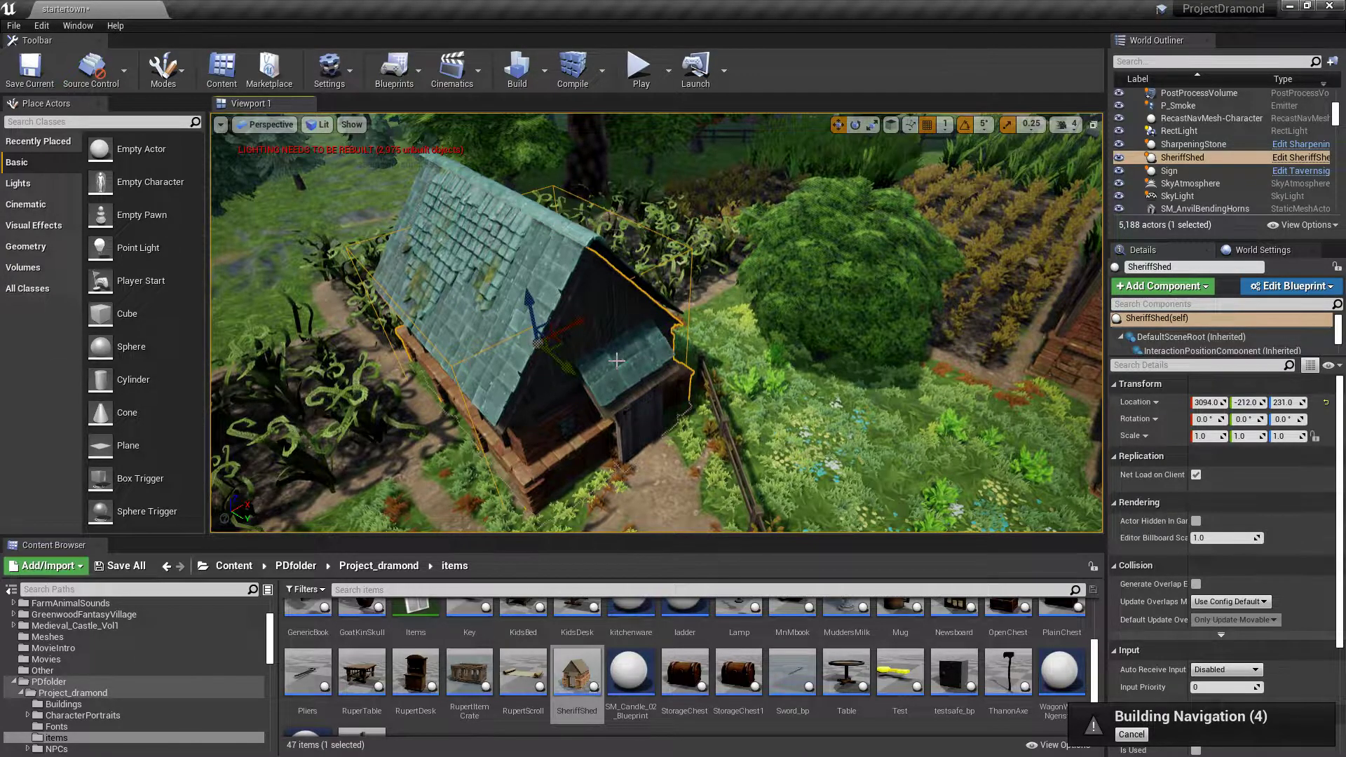
# Undo the blueprint shed's move and the deletion of the original StaticMeshShed.
pyautogui.hotkey('ctrl', 'z')
pyautogui.hotkey('ctrl', 'z')
pyautogui.hotkey('ctrl', 'z')
pyautogui.hotkey('ctrl', 'z')
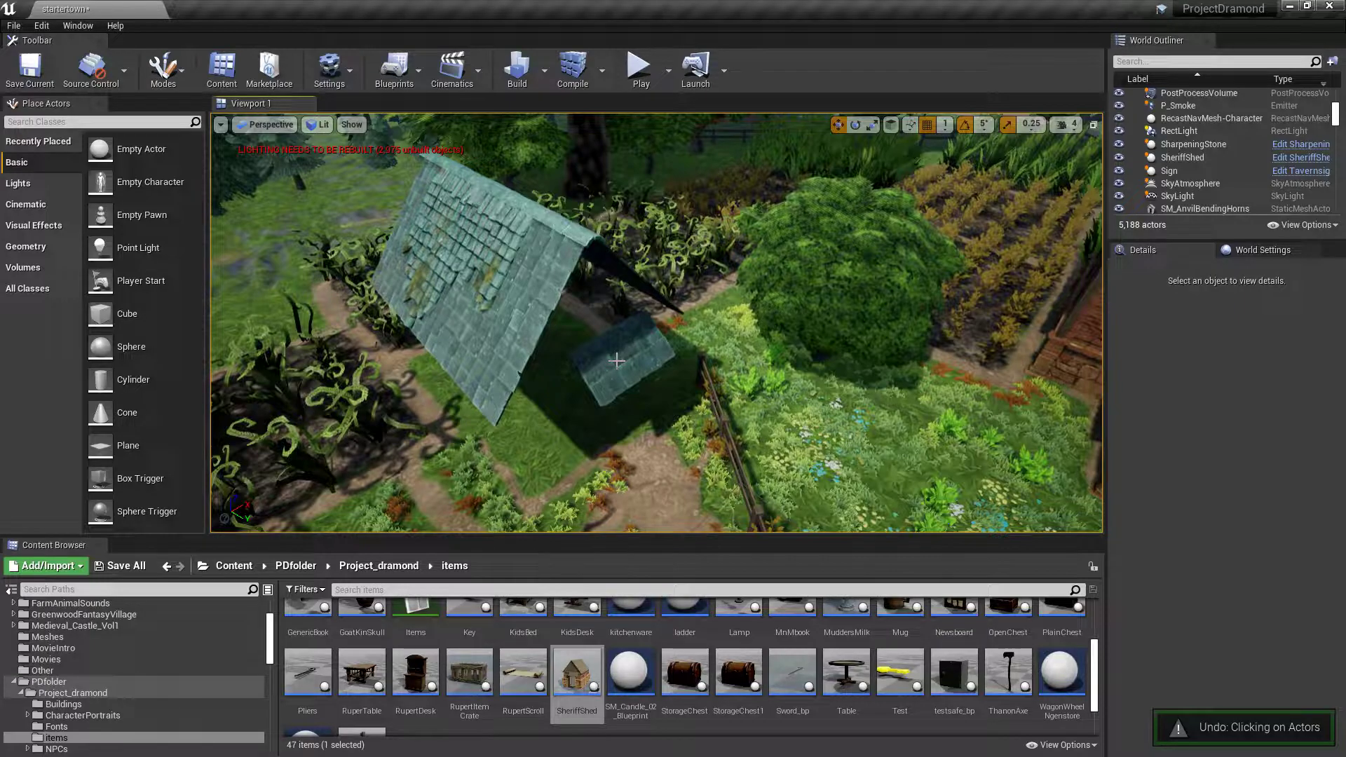
pyautogui.hotkey('ctrl', 'z')
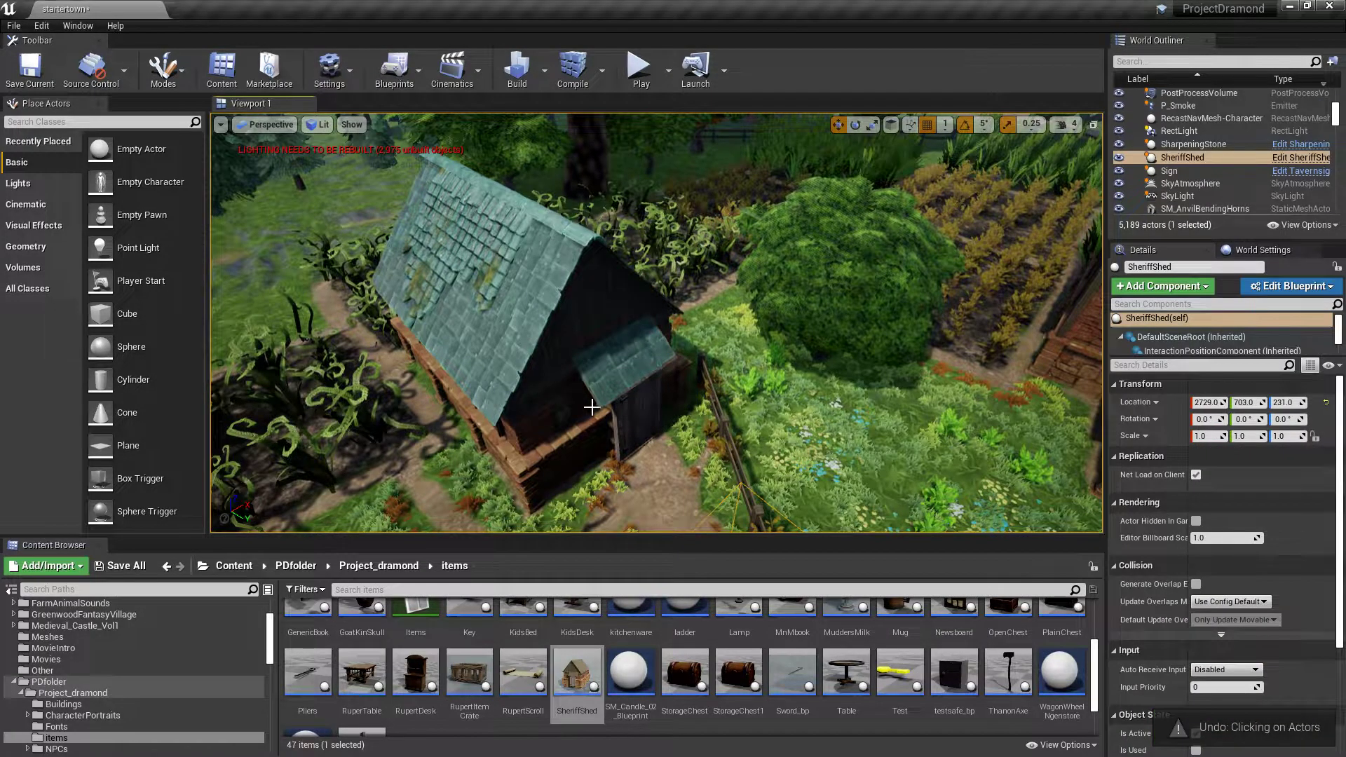
# Replace the original StaticMeshShed actor in the level with the SheriffShed blueprint.
pyautogui.click(591, 407)
pyautogui.rightClick(570, 399)
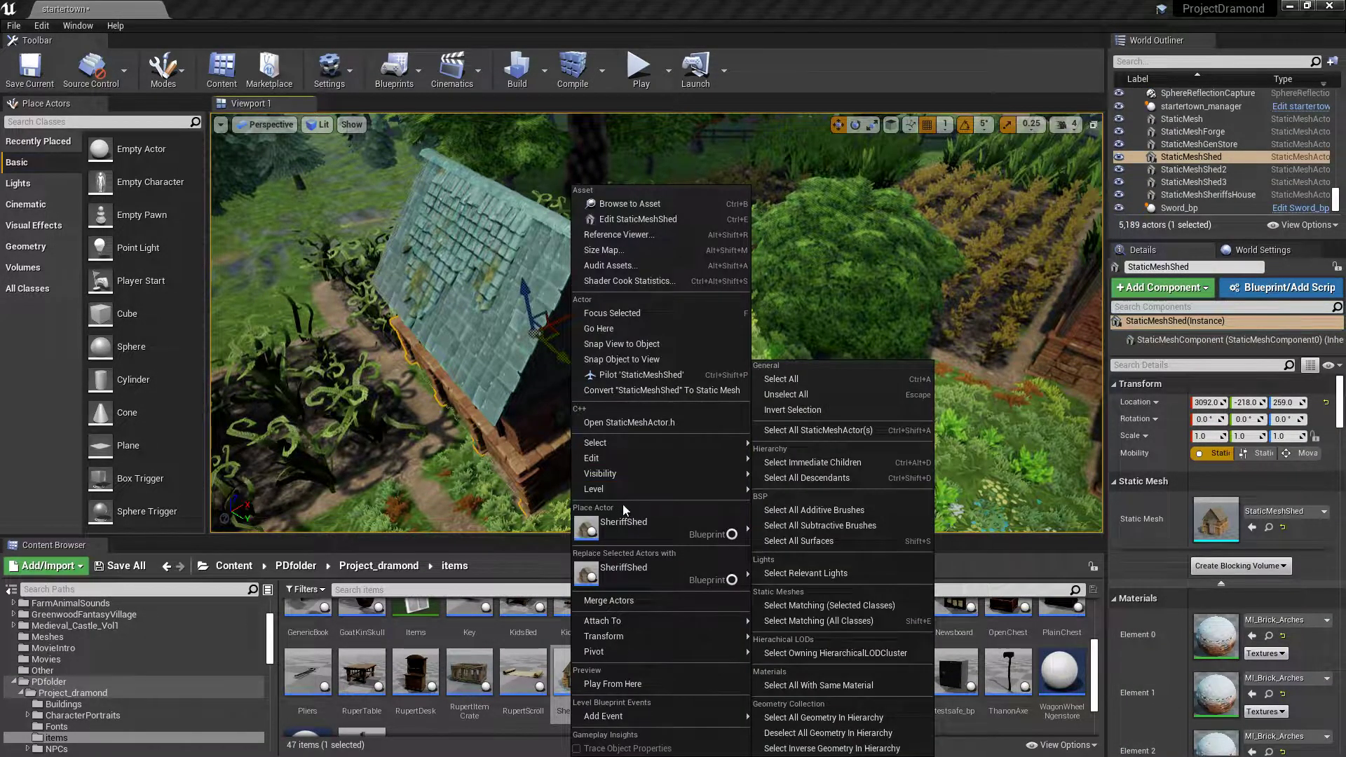
pyautogui.press('Escape')
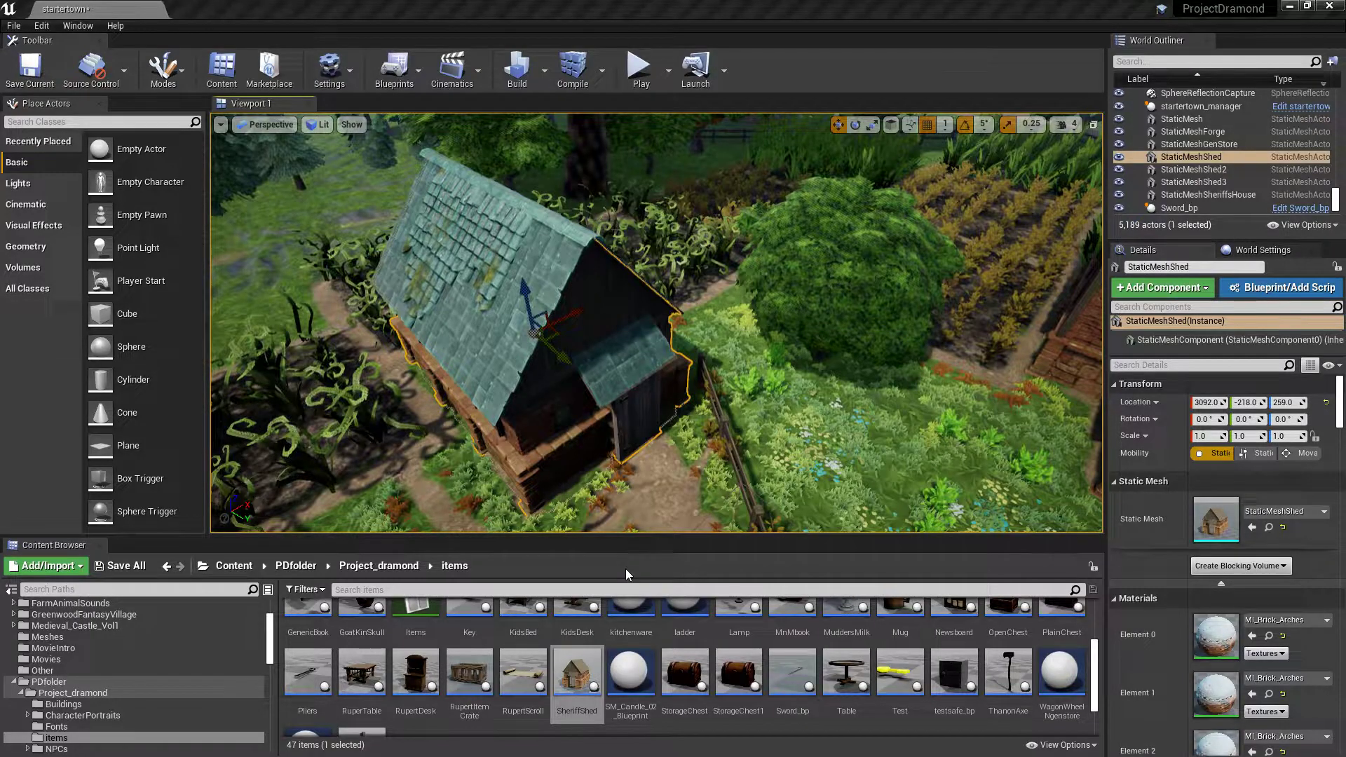
pyautogui.rightClick(554, 422)
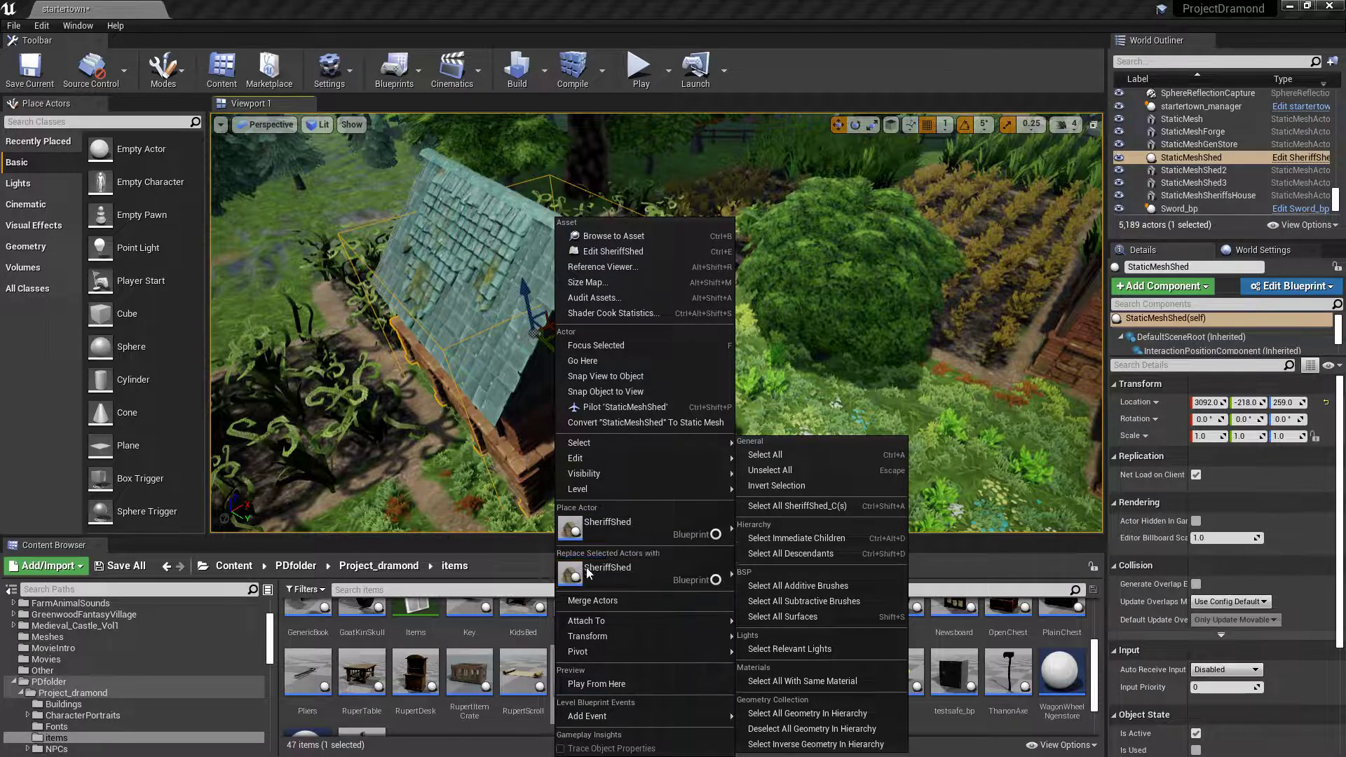
pyautogui.click(612, 572)
pyautogui.moveTo(656, 323); pyautogui.dragTo(620, 327, button='right')
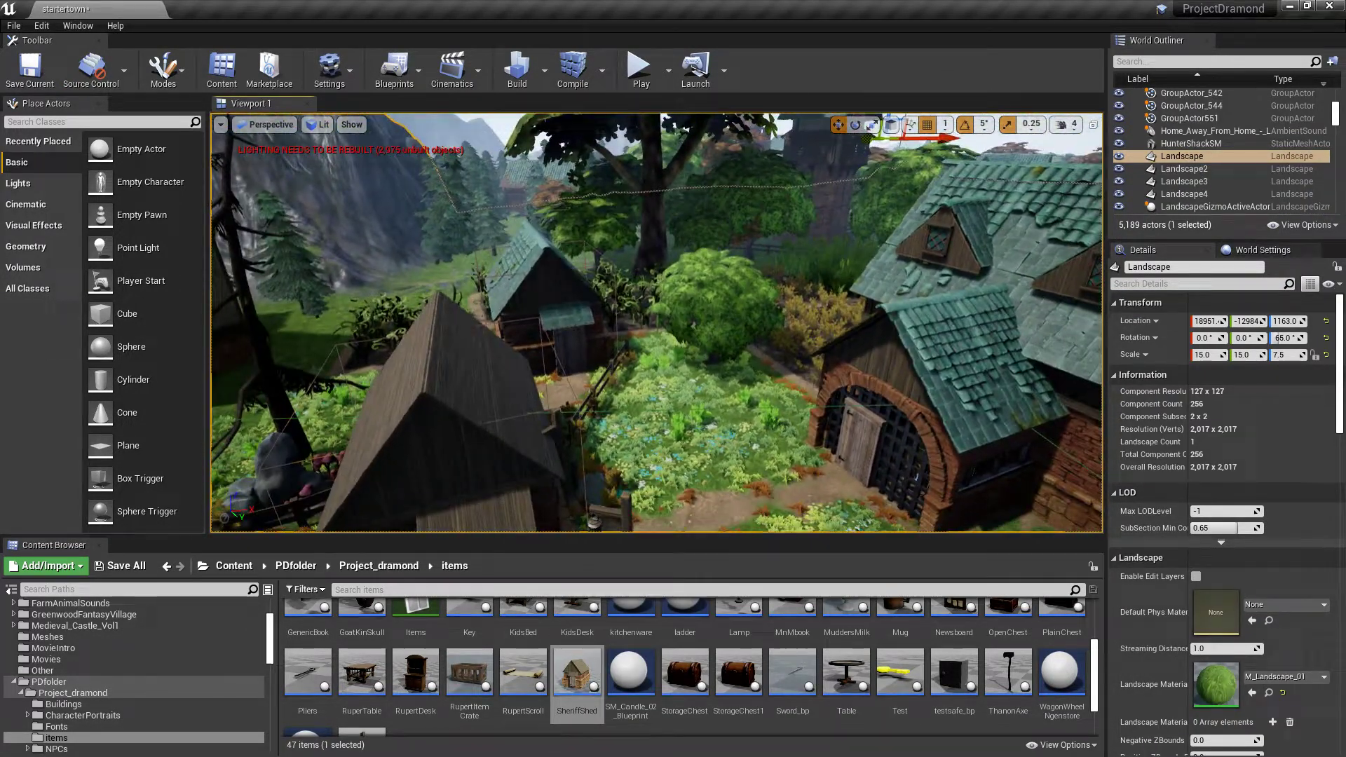
# Delete the extra SheriffShed actor standing on the path.
pyautogui.click(510, 499)
pyautogui.press('Delete')
pyautogui.moveTo(510, 499); pyautogui.dragTo(484, 497, button='right')
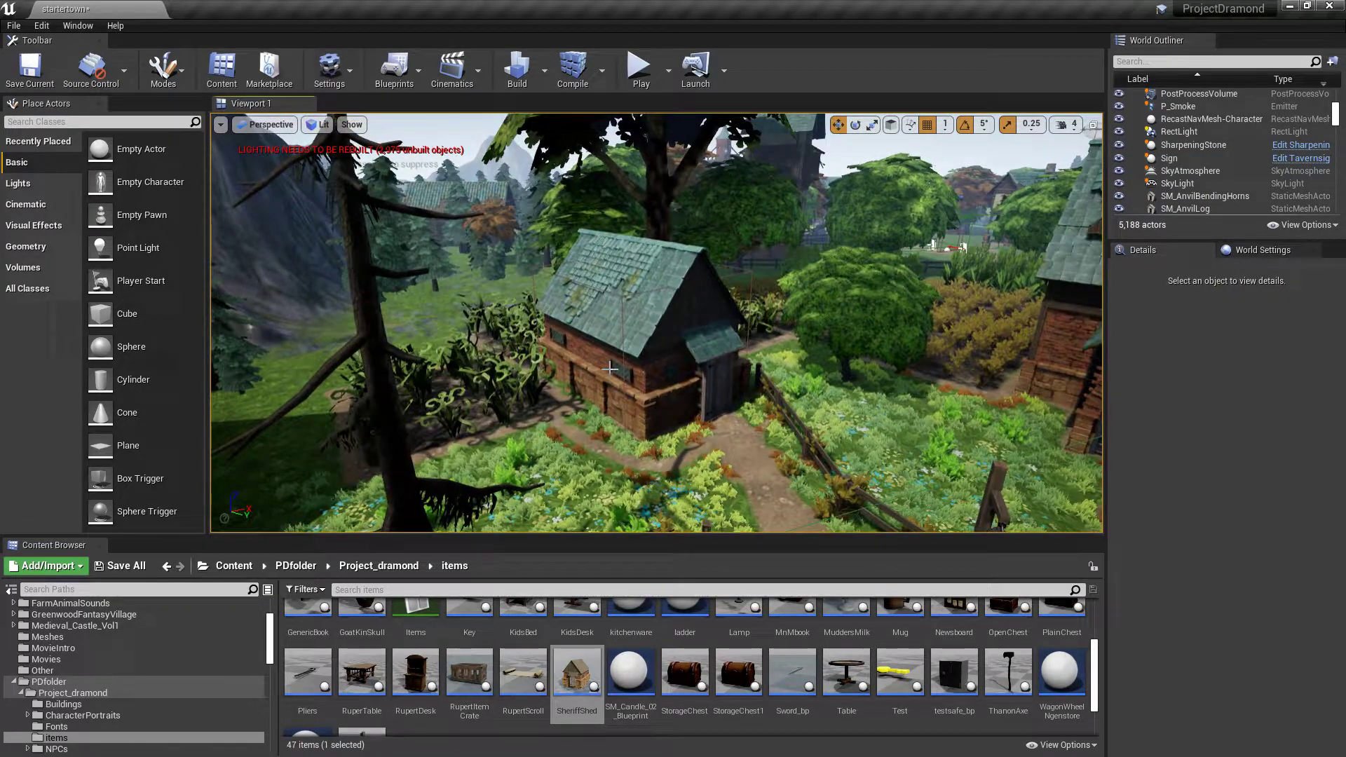
# Set the Display Name of the replaced shed's GlobalInteractionComponent to "Storage Shed".
pyautogui.click(683, 288)
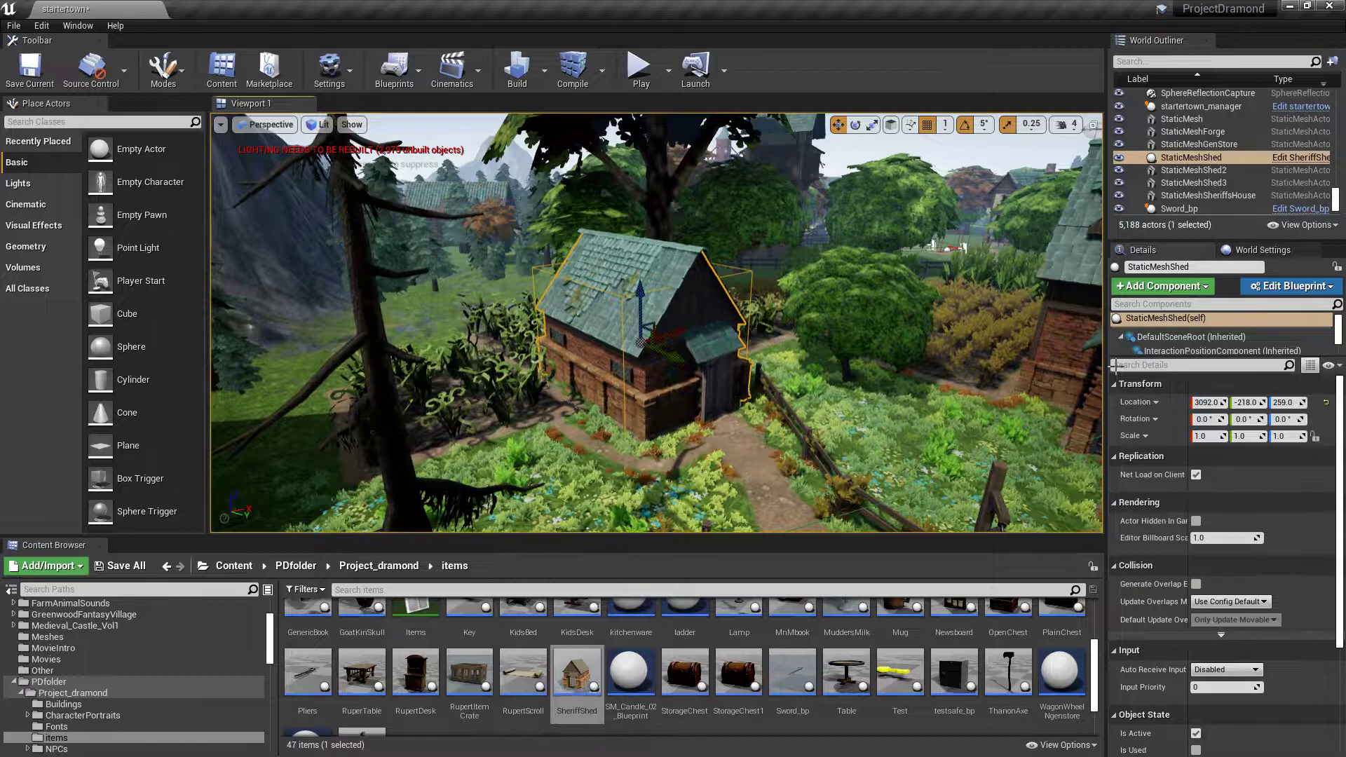
pyautogui.scroll(-3, 1178, 344)
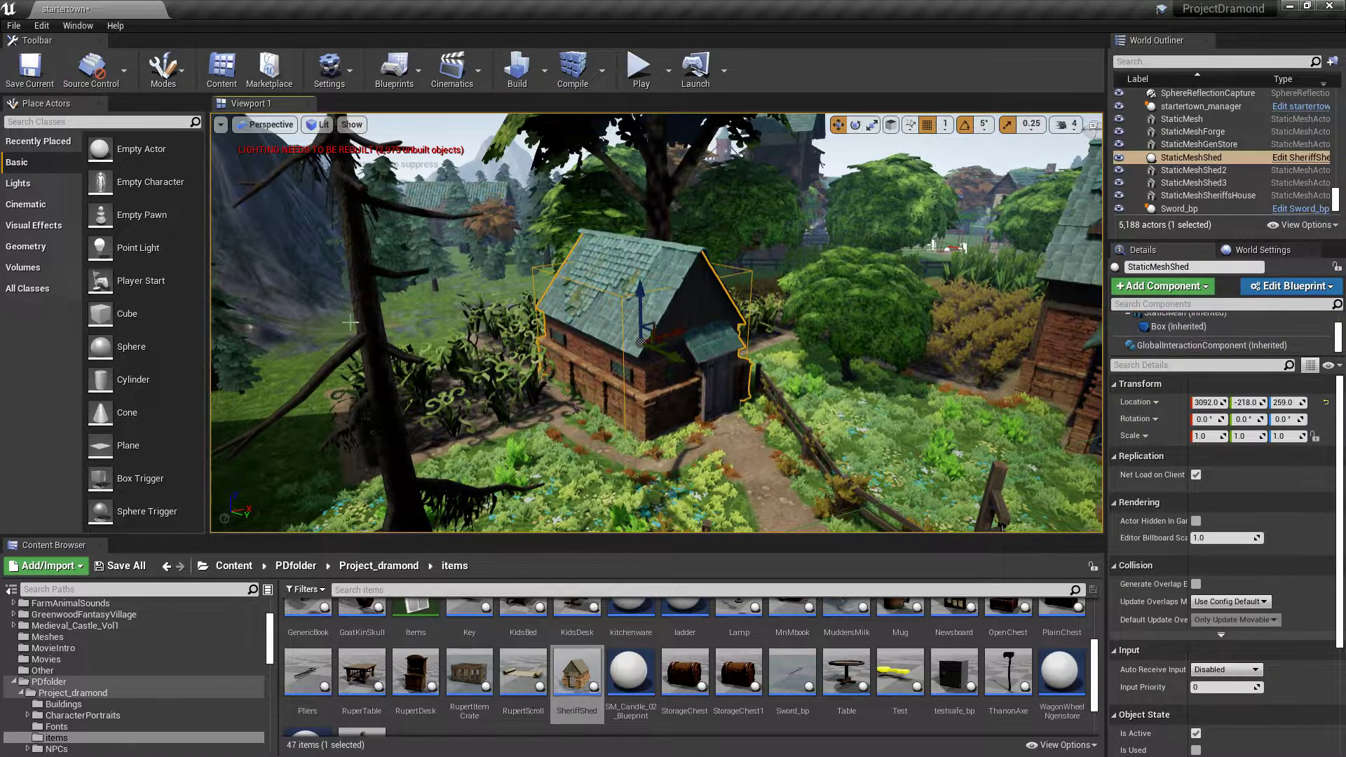
pyautogui.click(1167, 346)
pyautogui.click(1237, 403)
pyautogui.write('St')
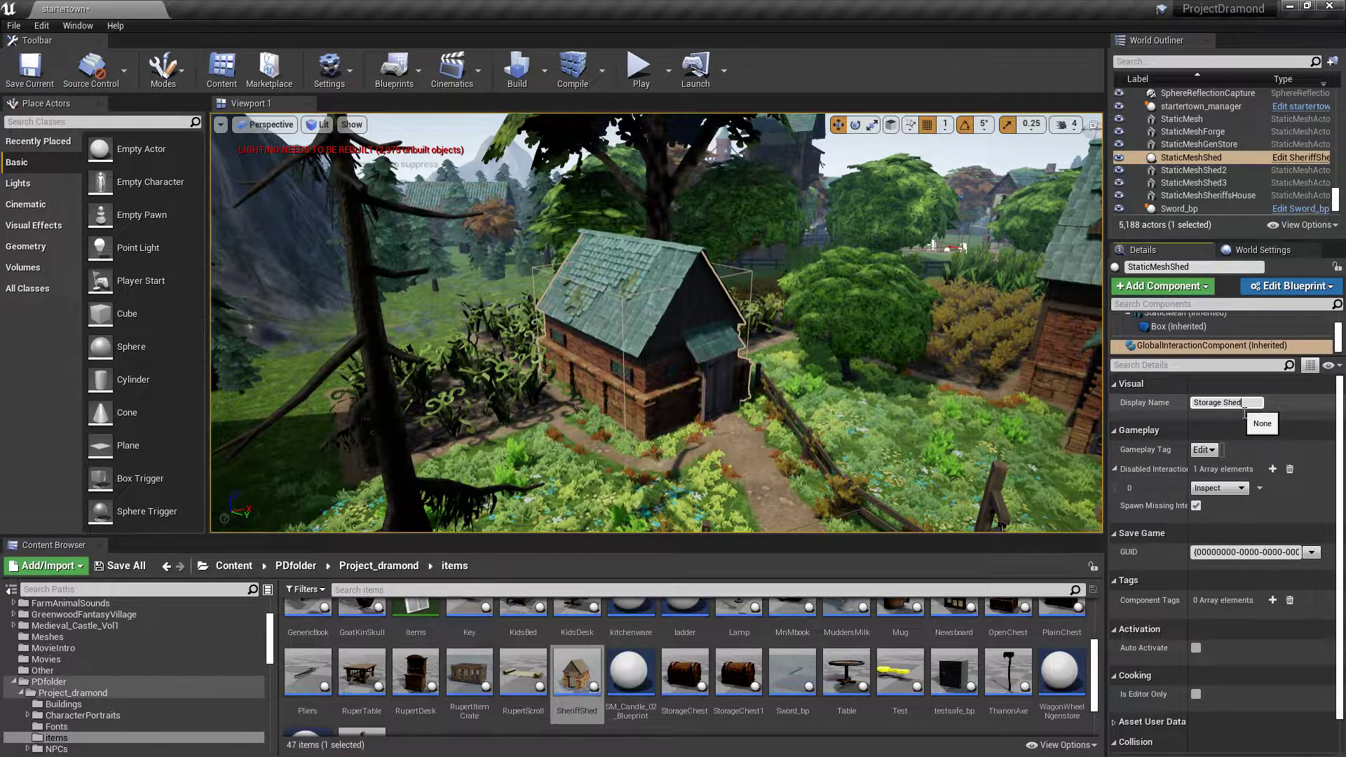
pyautogui.write('orage Shed')
pyautogui.press('Return')
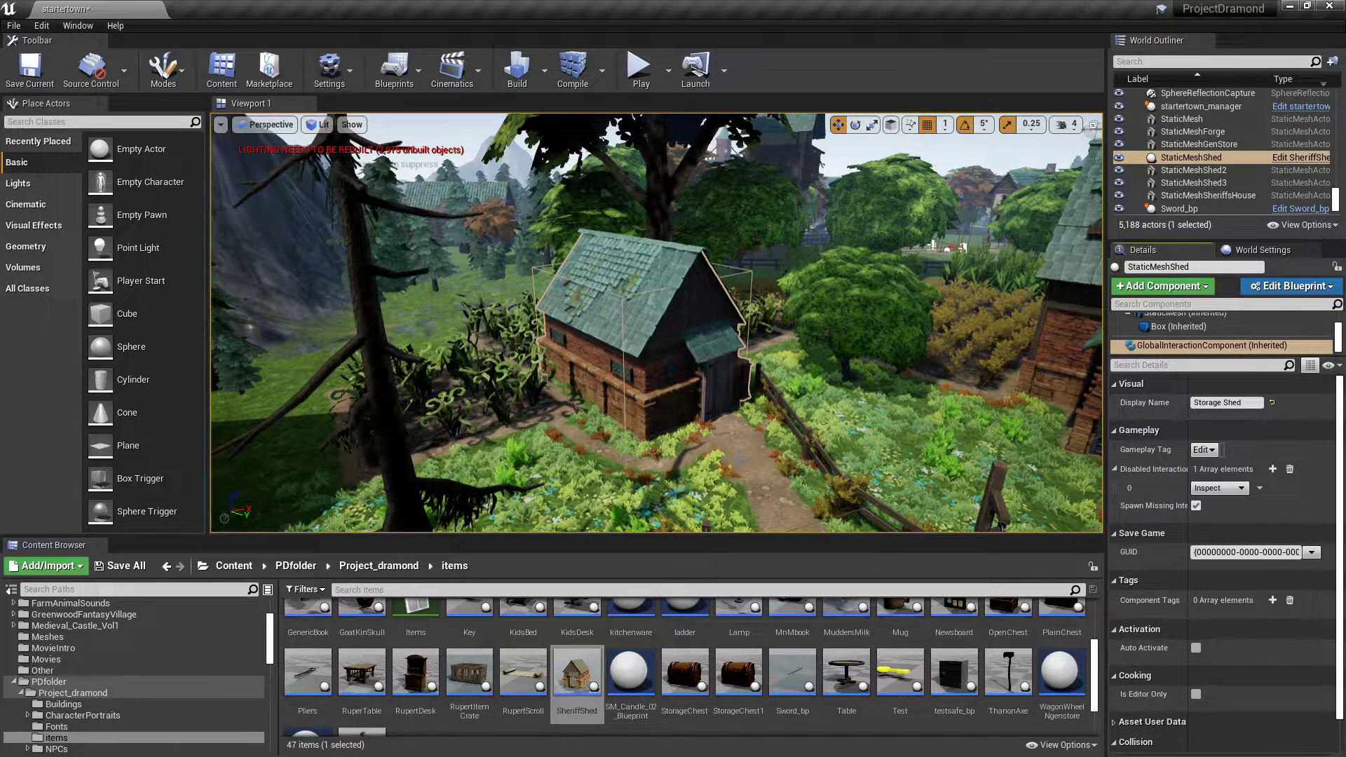
pyautogui.moveTo(673, 446); pyautogui.dragTo(673, 446, button='right')
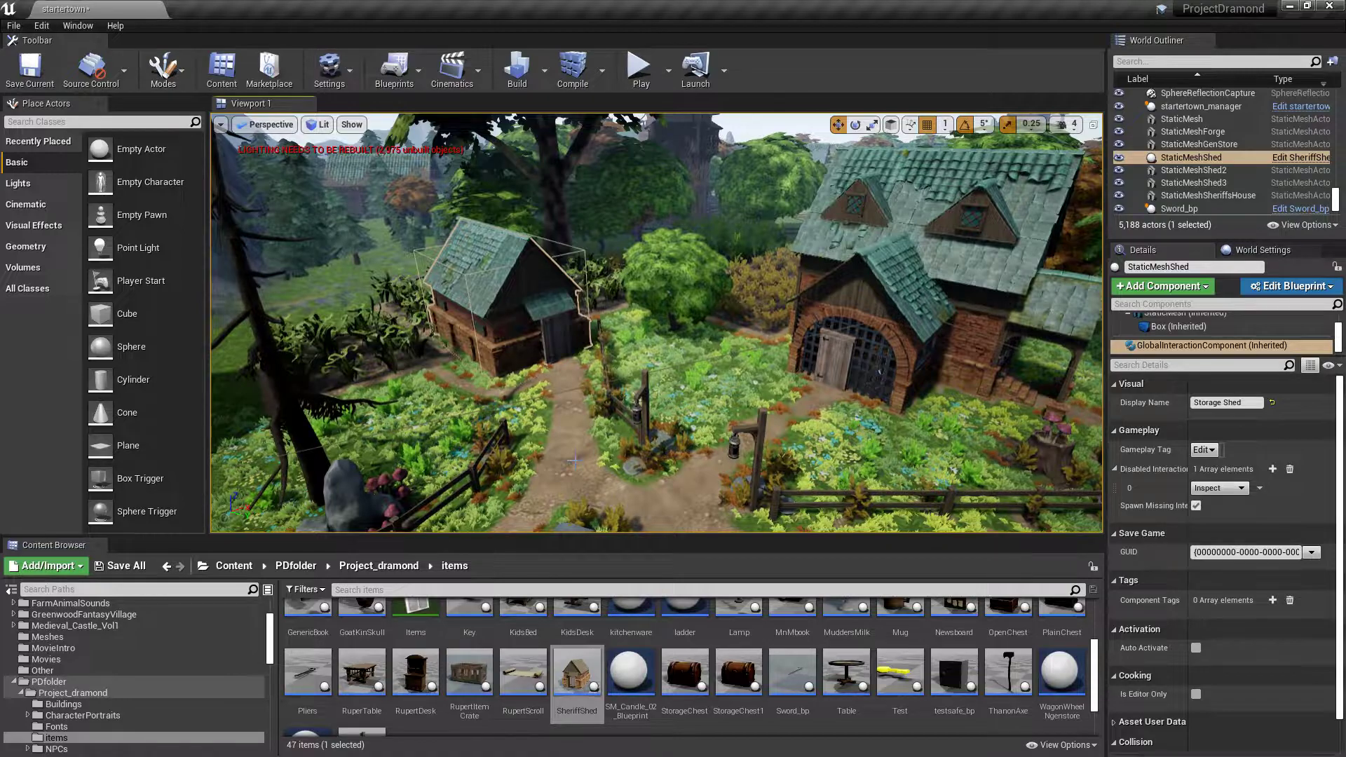
# Open the Talkingtext folder inside PDfolder's Project_dramond folder.
pyautogui.doubleClick(583, 673)
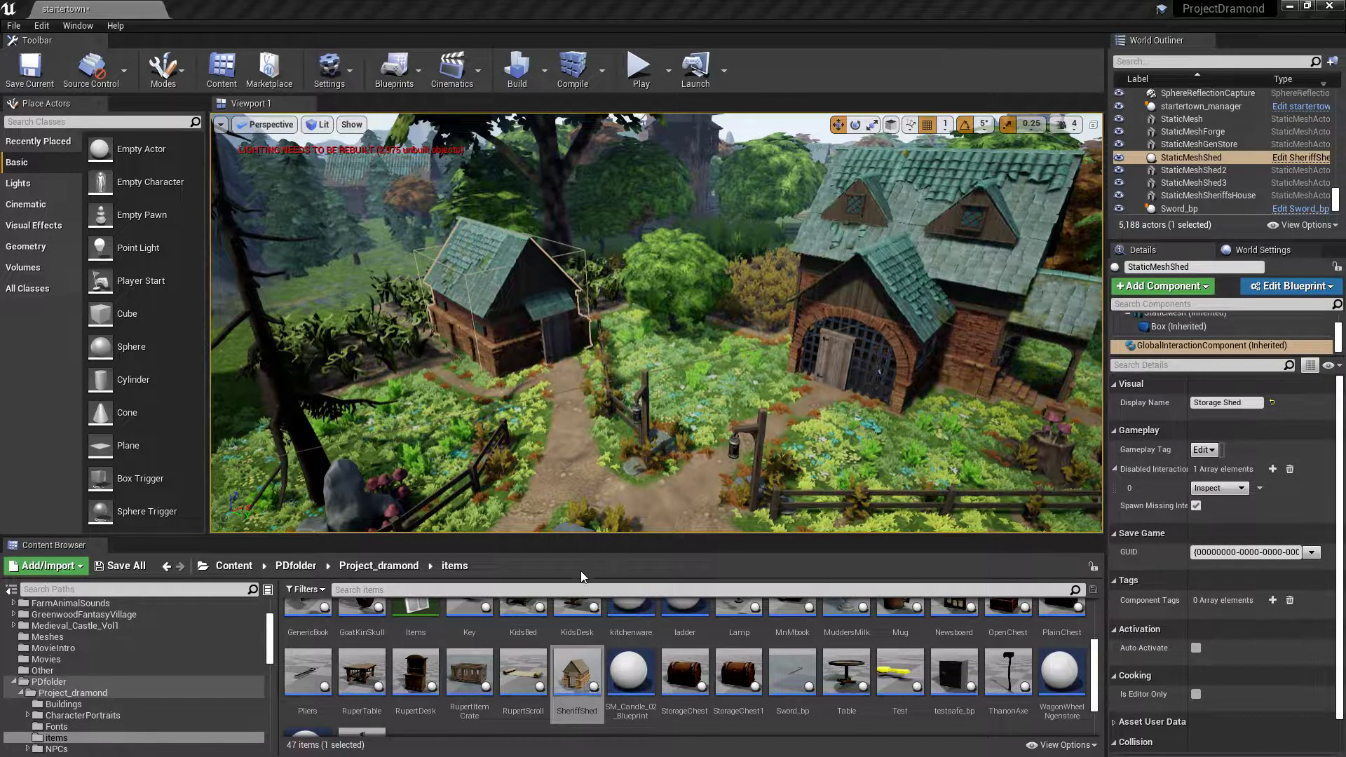
pyautogui.click(295, 565)
pyautogui.doubleClick(307, 624)
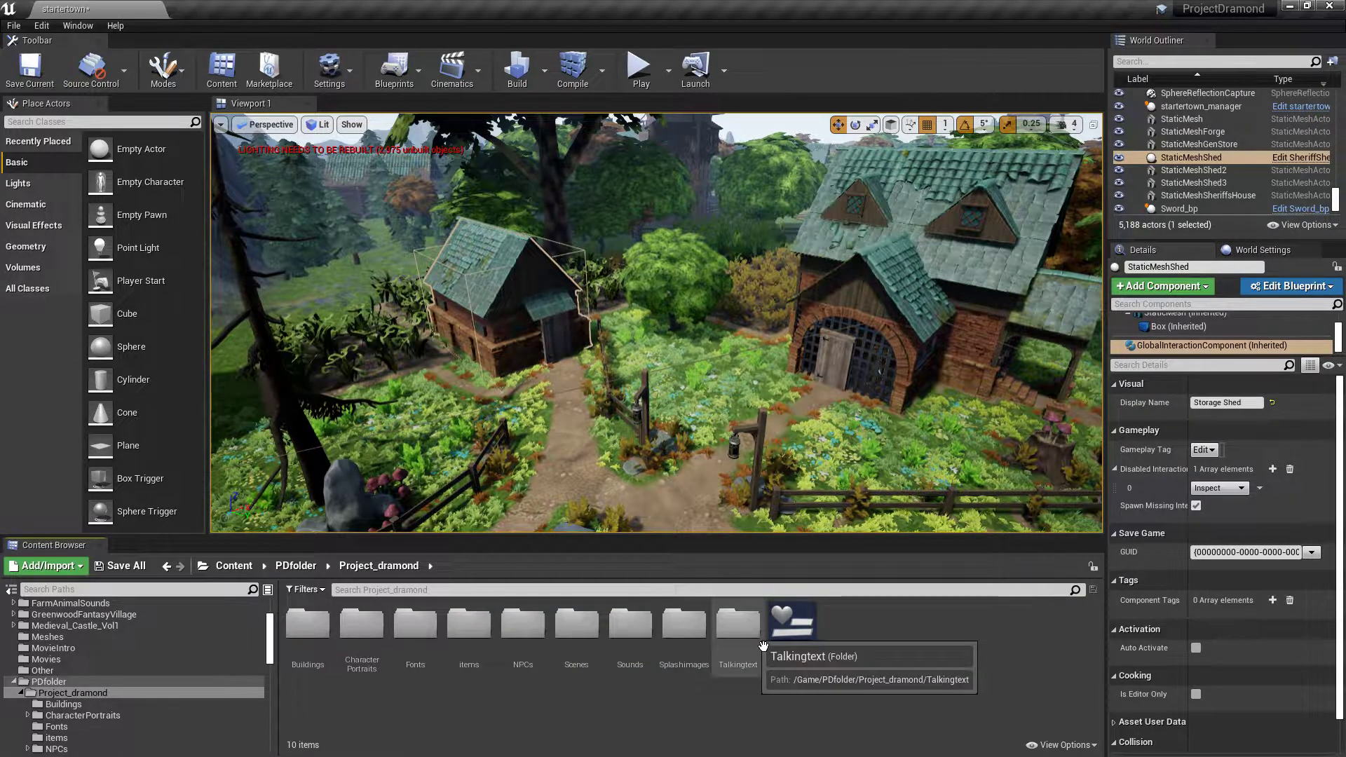
pyautogui.doubleClick(740, 635)
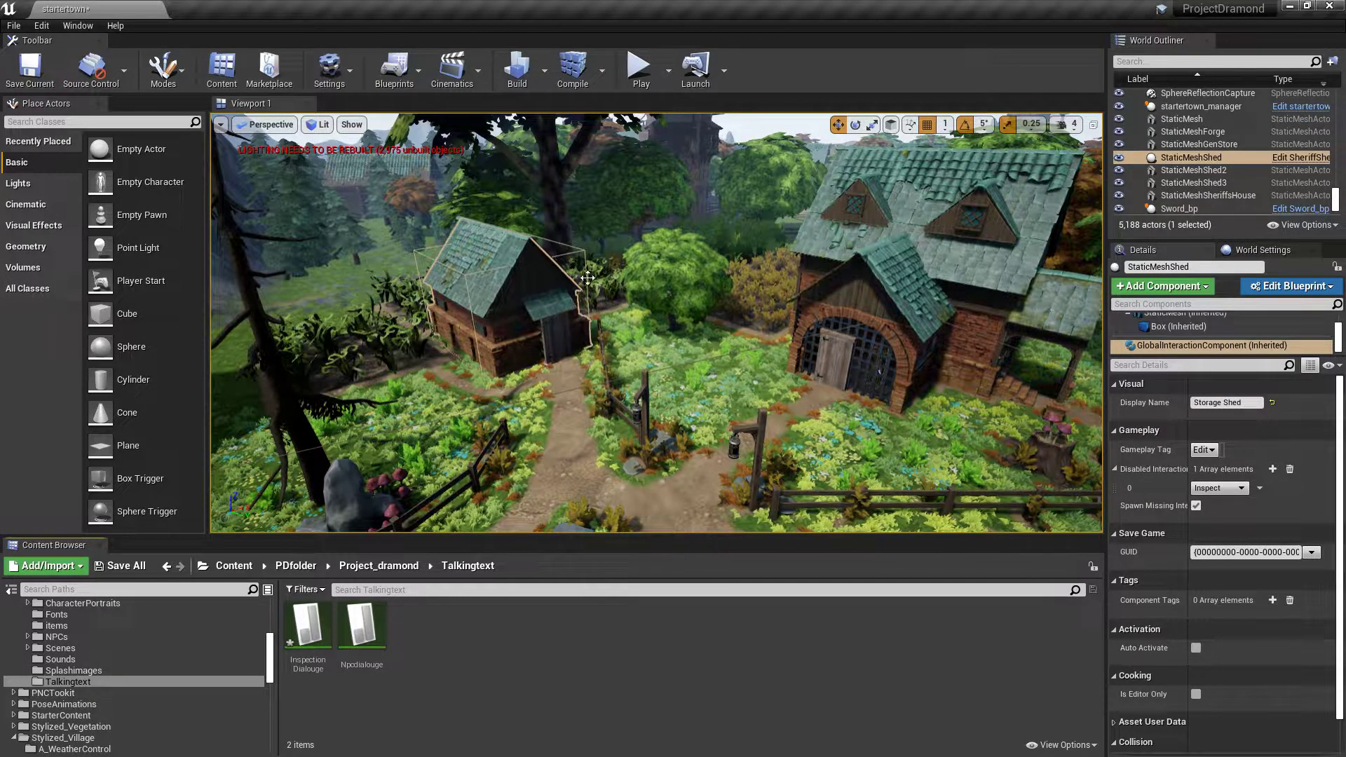
# Locate the startertown_manager actor in the level and review its active dialogue and items data settings.
pyautogui.moveTo(627, 289); pyautogui.dragTo(662, 282, button='right')
pyautogui.rightClick(686, 432)
pyautogui.doubleClick(1201, 105)
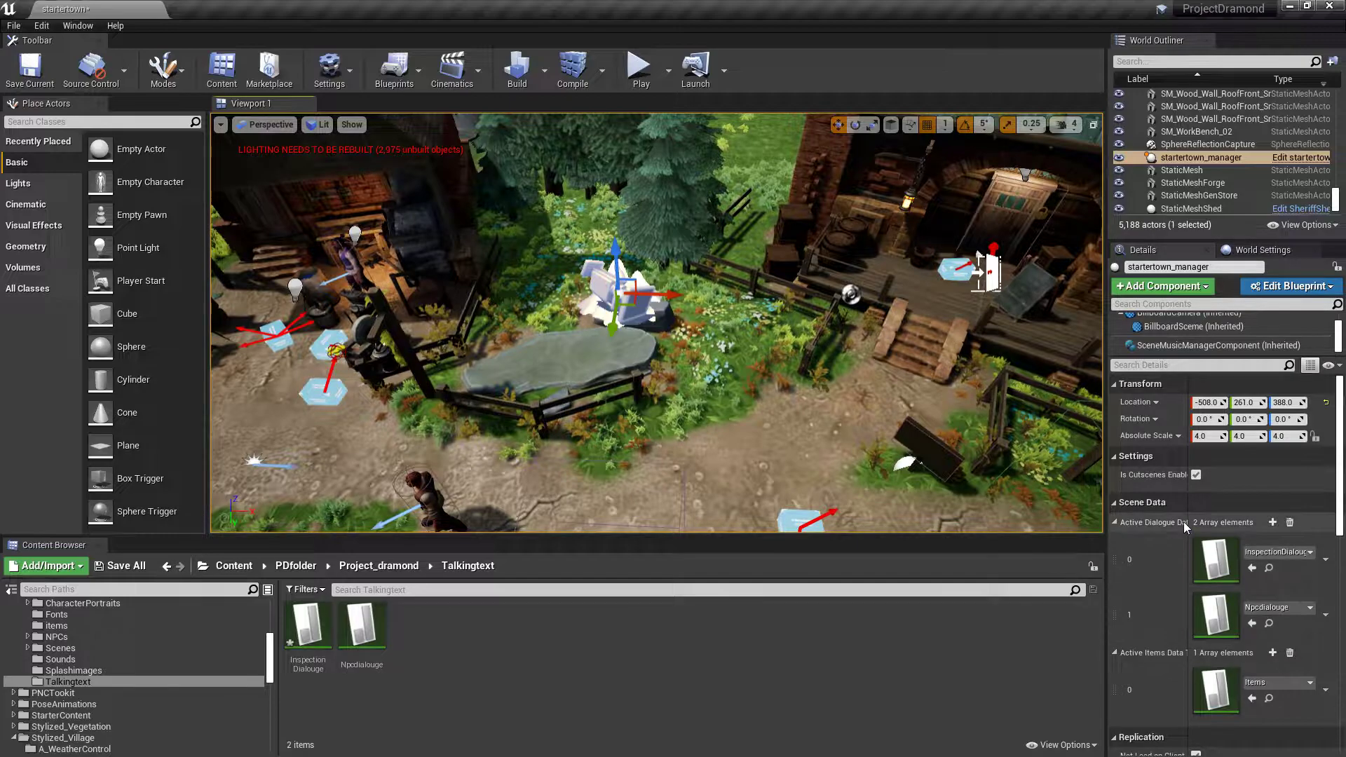
pyautogui.scroll(-2, 1189, 611)
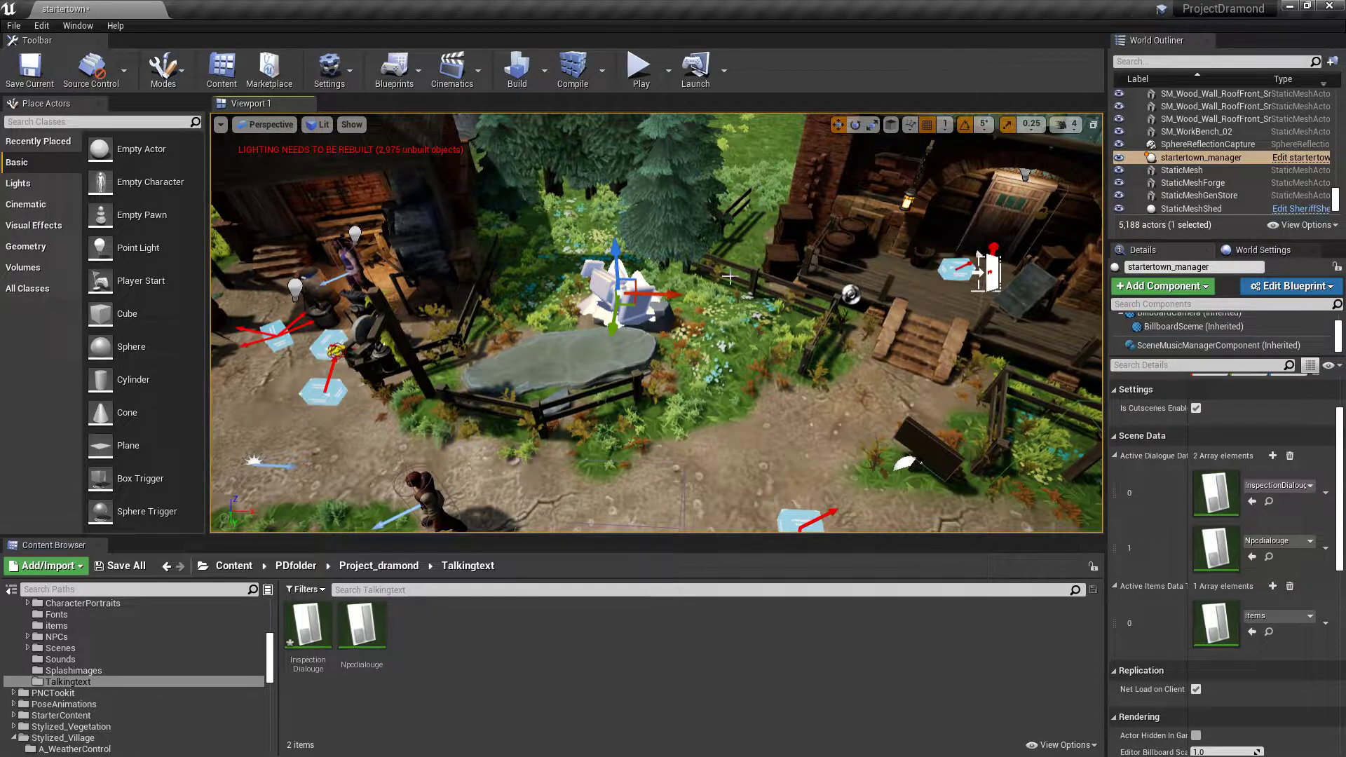
pyautogui.click(597, 279)
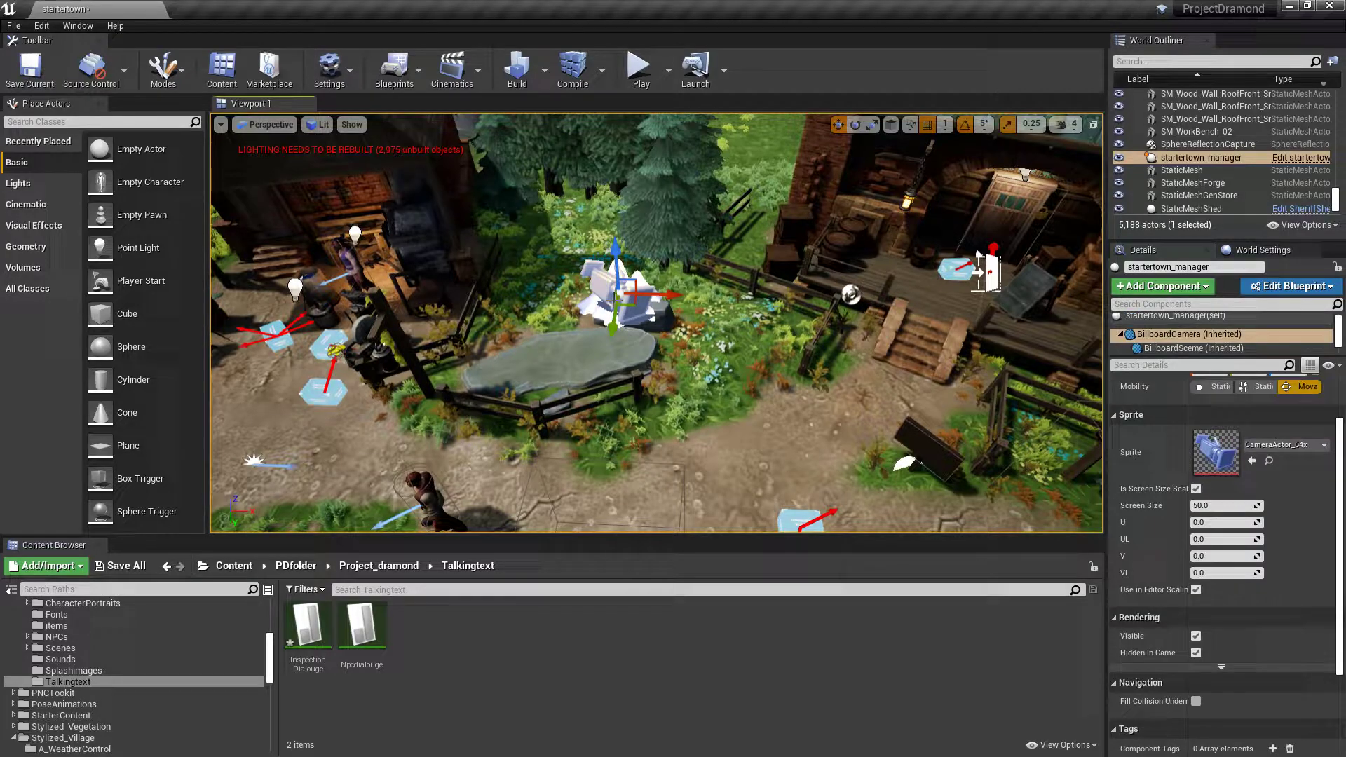
pyautogui.doubleClick(1211, 160)
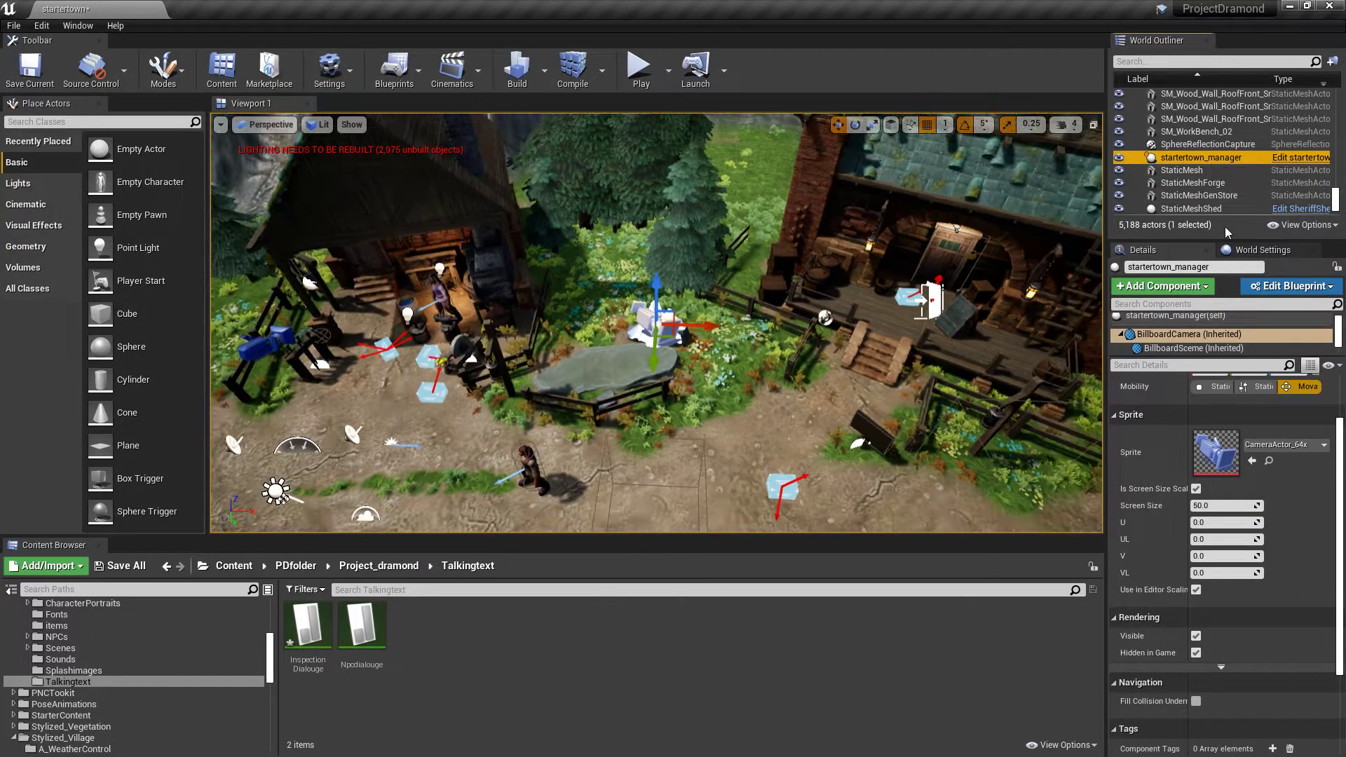
pyautogui.rightClick(1210, 162)
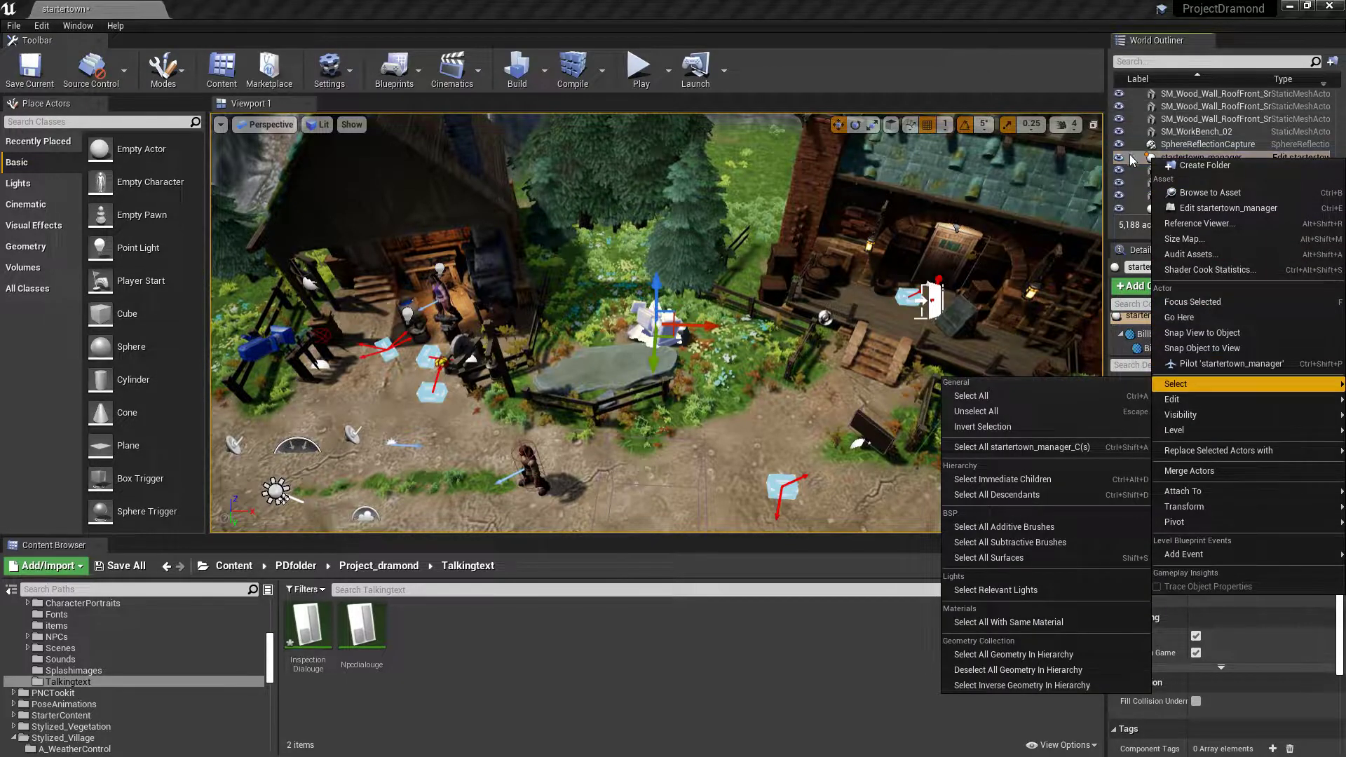
pyautogui.press('Escape')
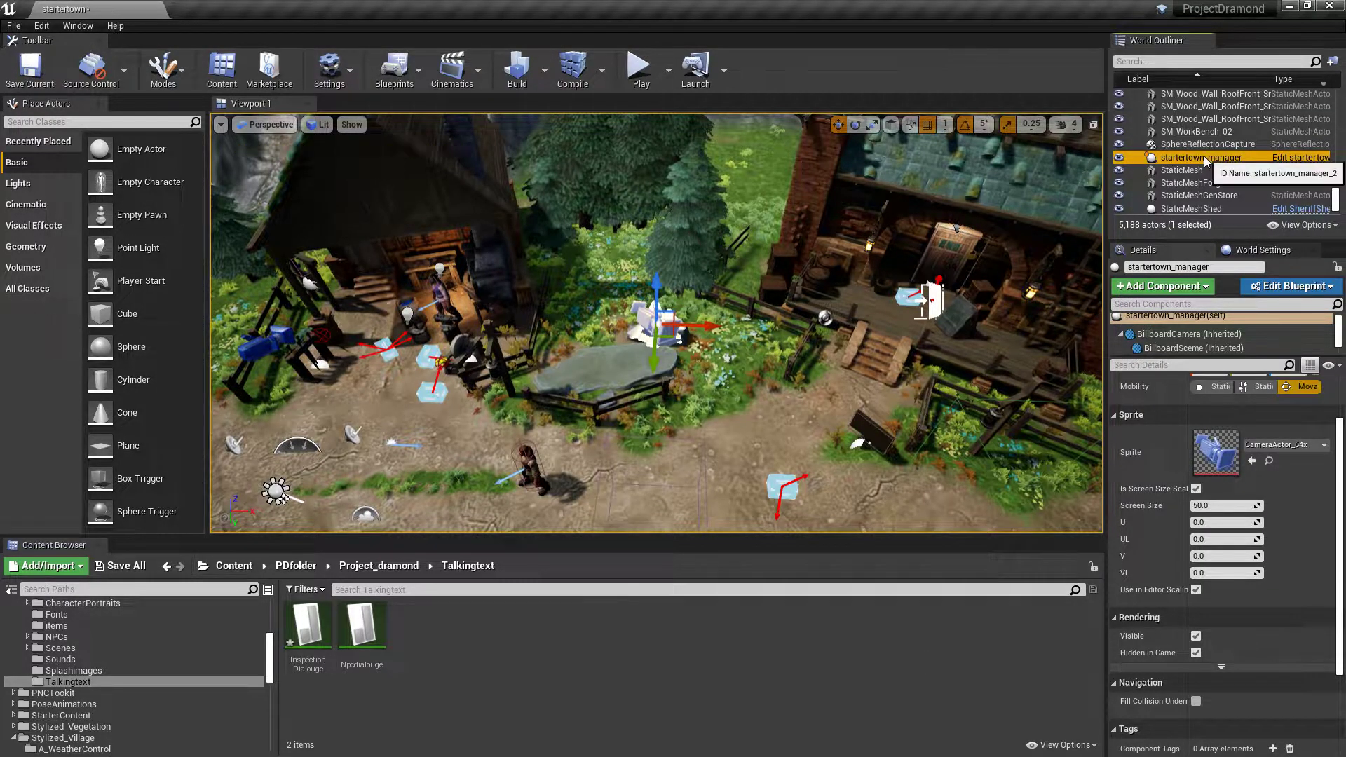
# Open the startertown_manager blueprint from its level actor and review its active dialogue and items data tables under Scene Data.
pyautogui.rightClick(1205, 159)
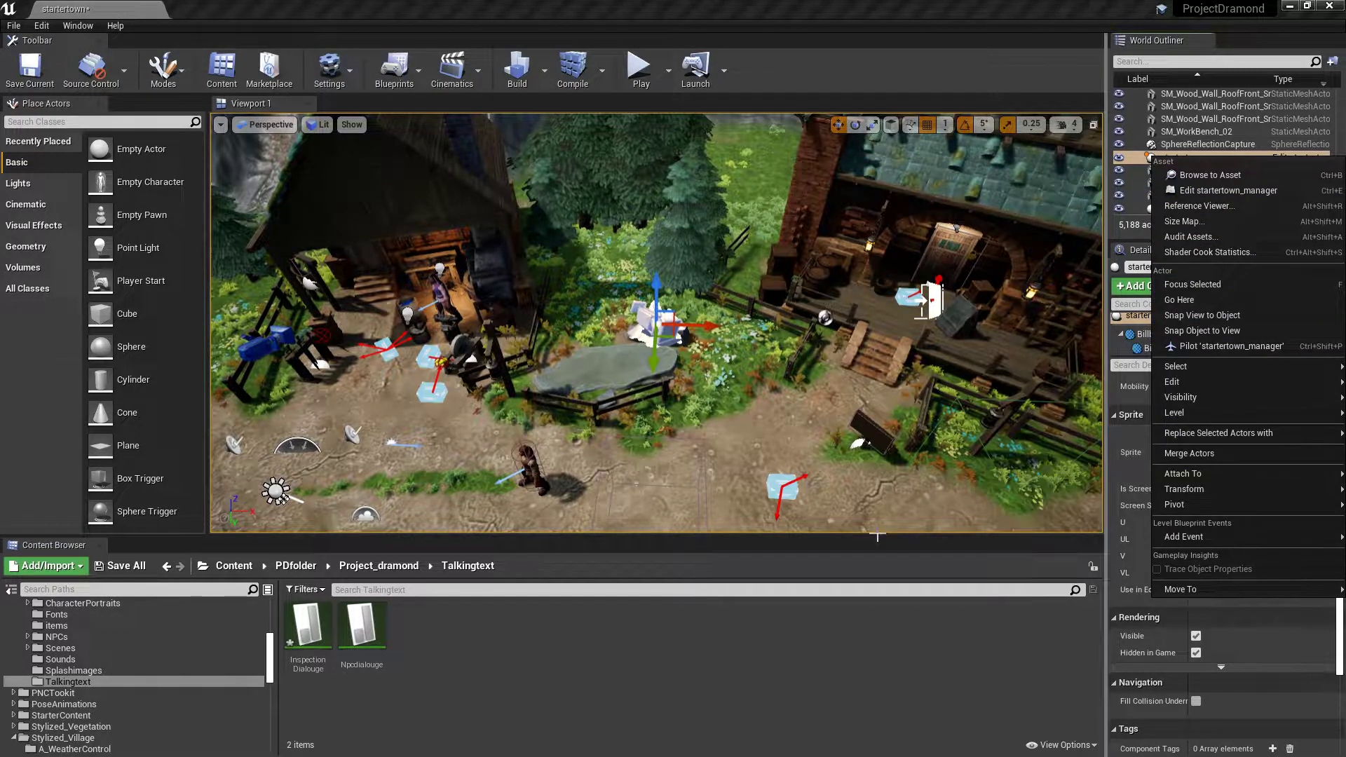
pyautogui.click(741, 361)
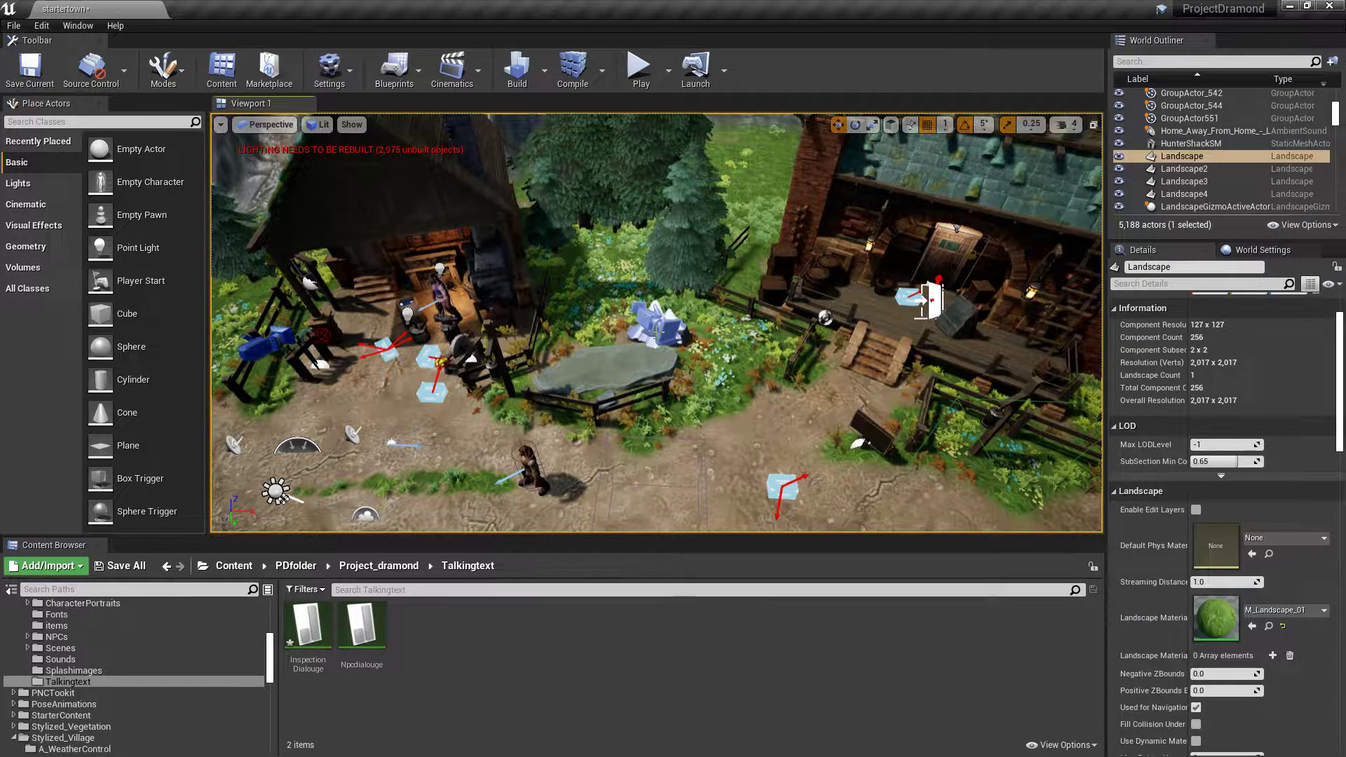
pyautogui.click(656, 326)
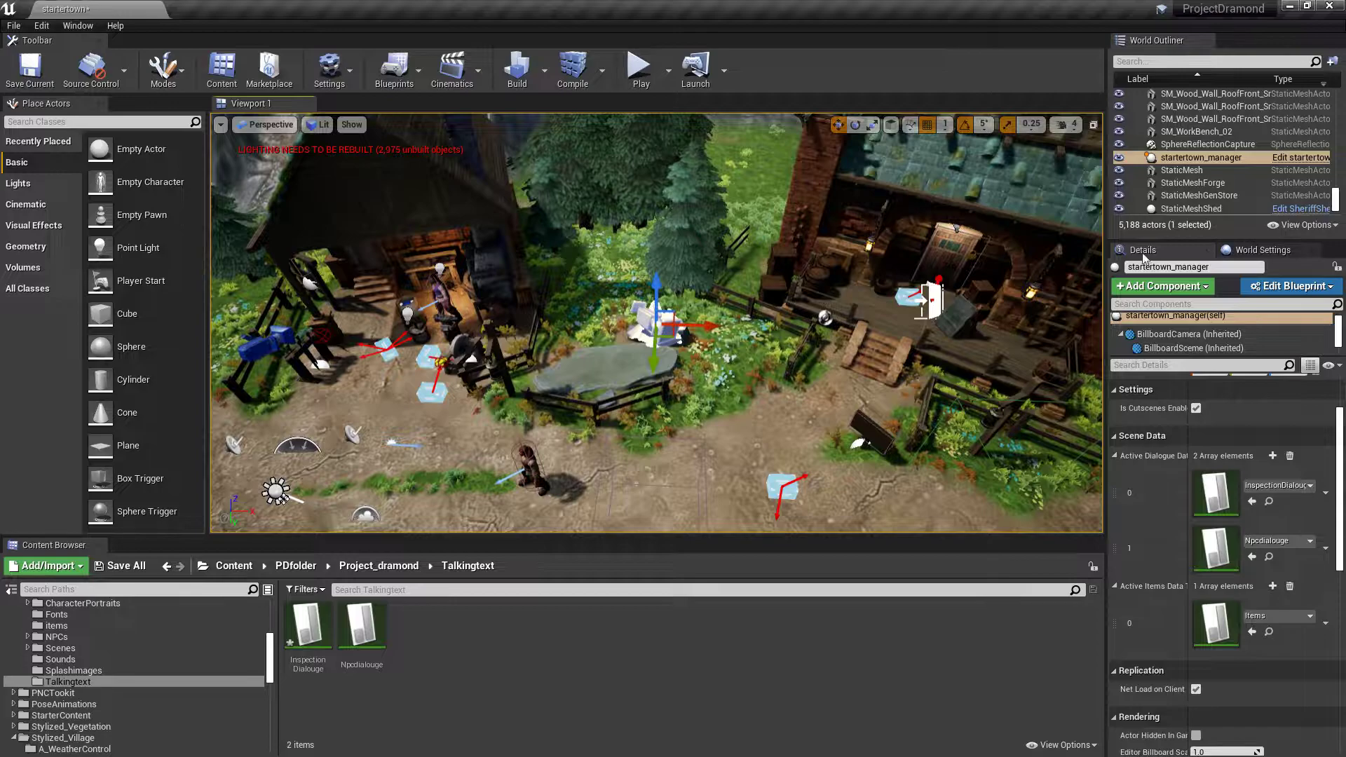
pyautogui.rightClick(1151, 159)
pyautogui.click(1193, 175)
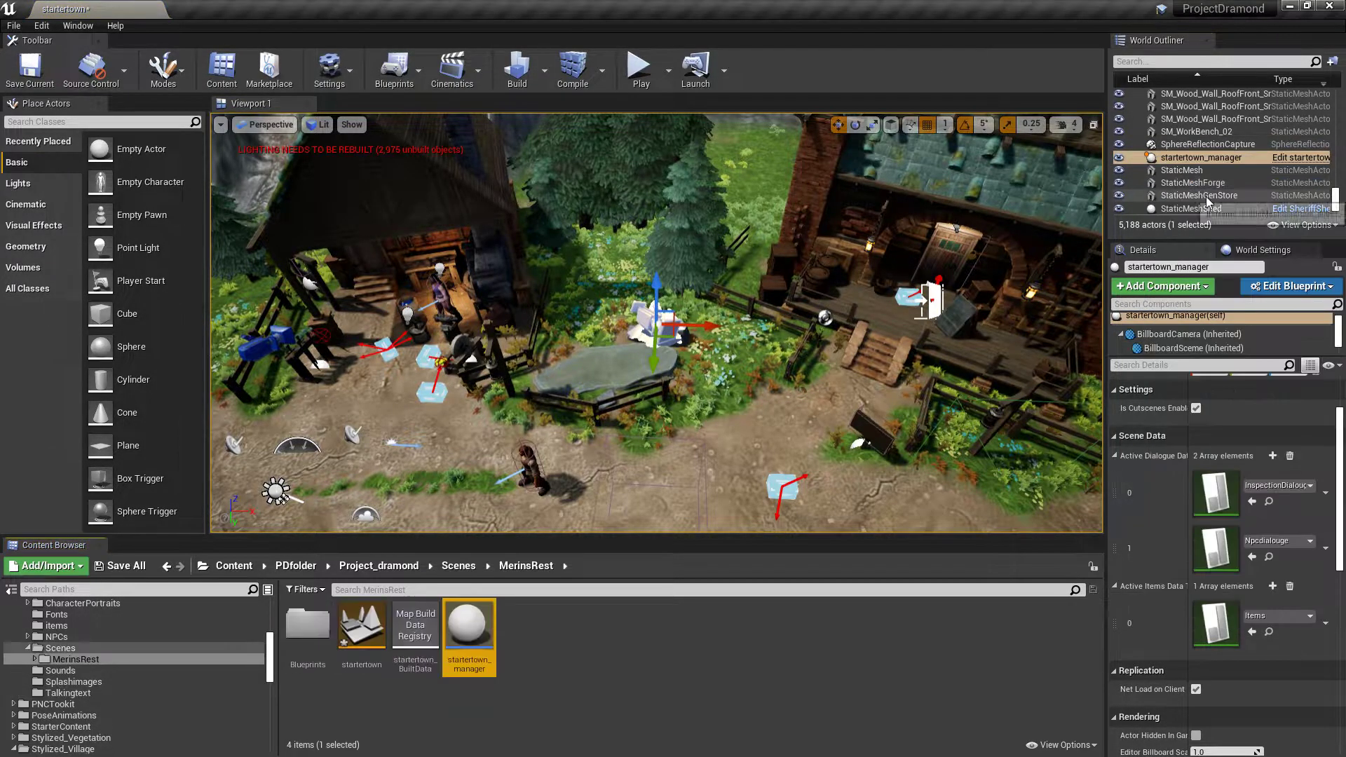
pyautogui.doubleClick(468, 627)
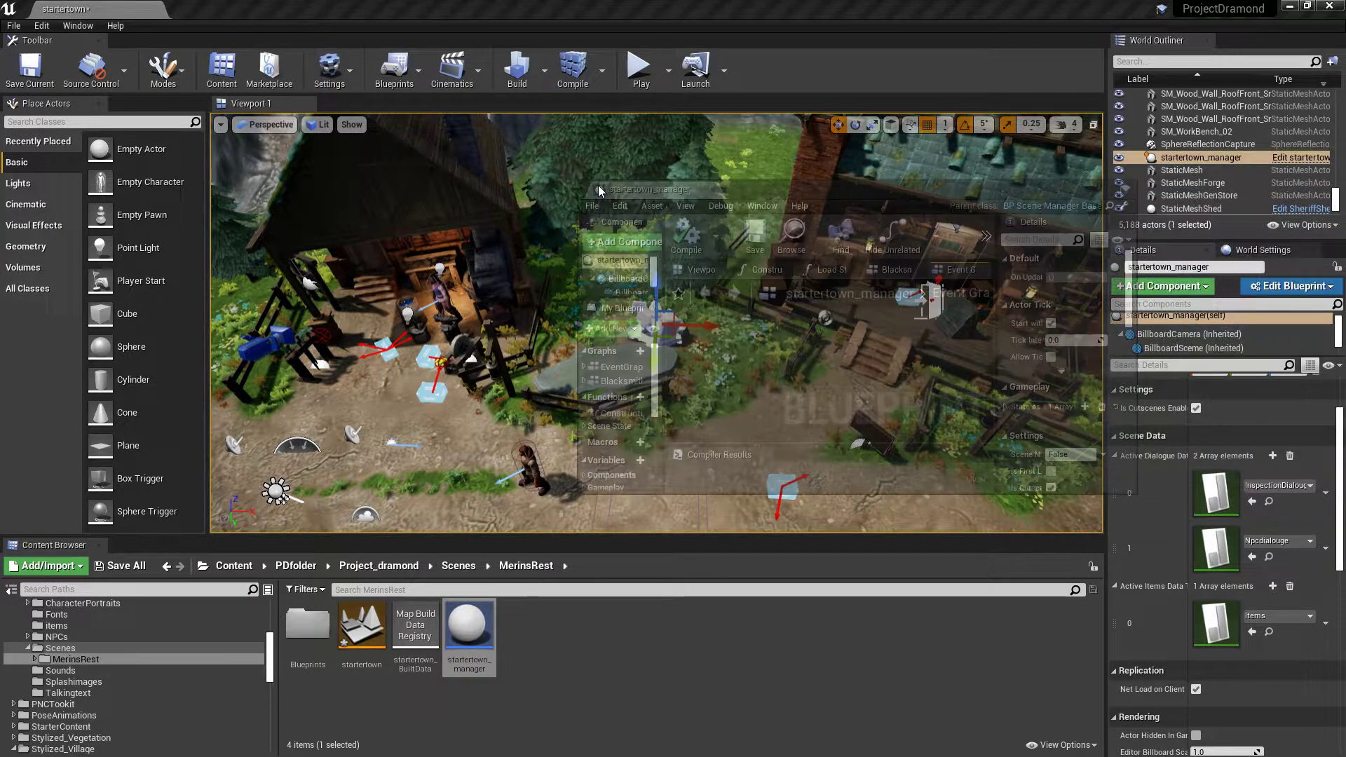
pyautogui.click(940, 169)
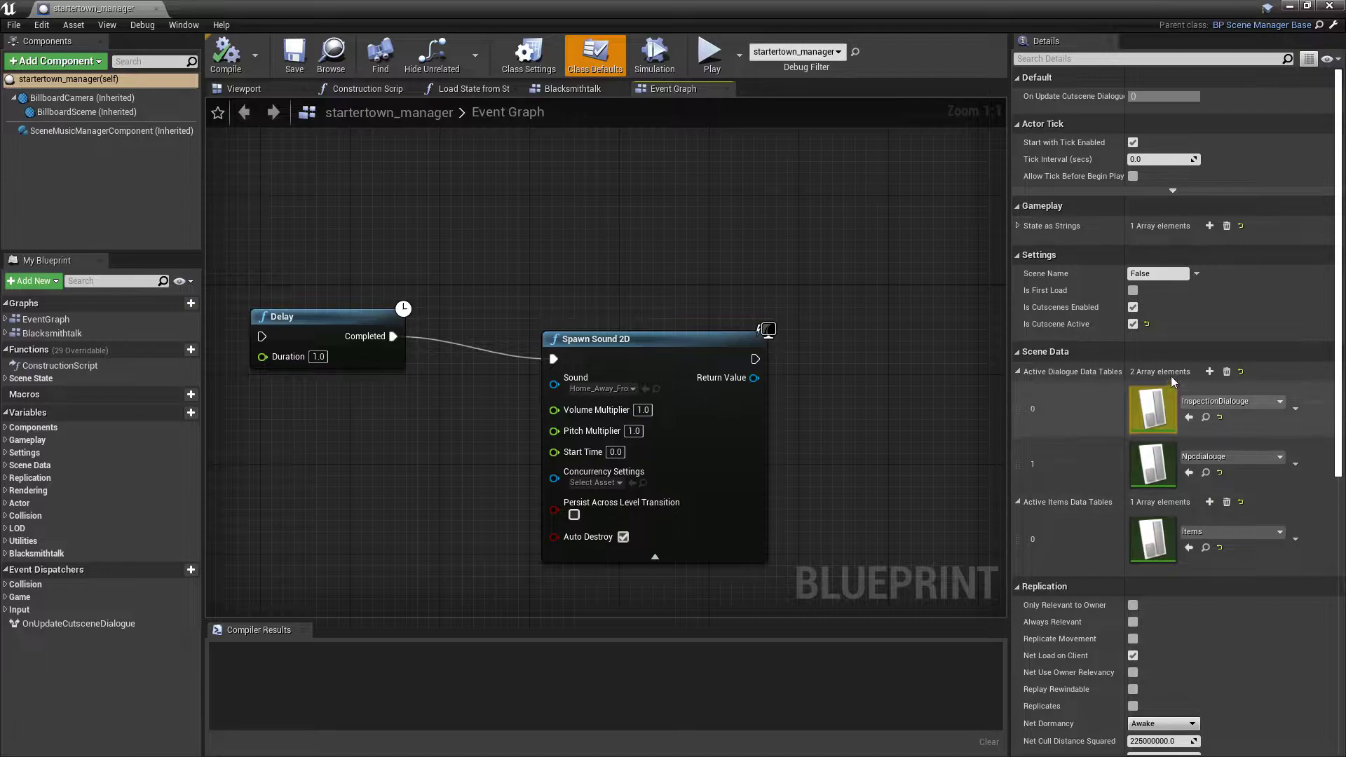
pyautogui.click(160, 9)
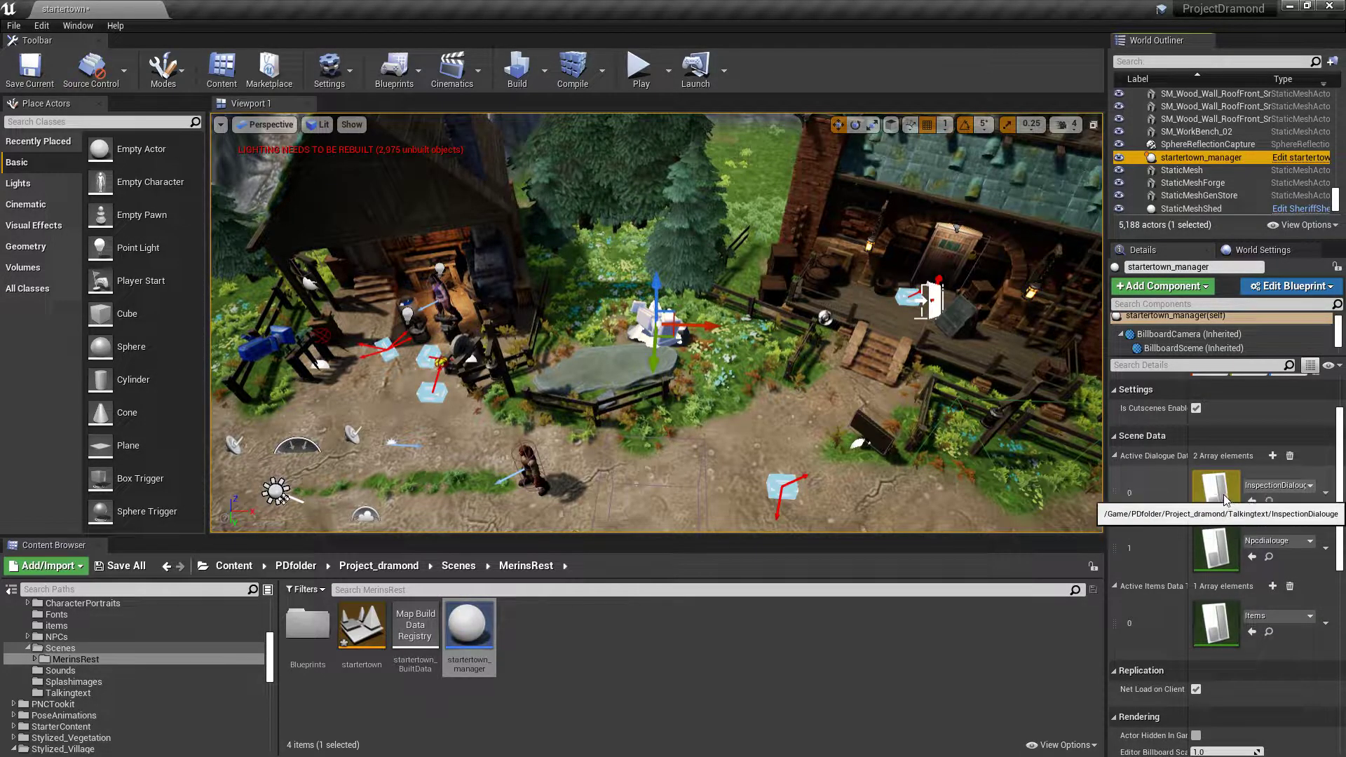
# Open the InspectionDialouge data table from the Talkingtext folder inside PDfolder's Project_dramond folder.
pyautogui.moveTo(701, 315); pyautogui.dragTo(812, 330, button='right')
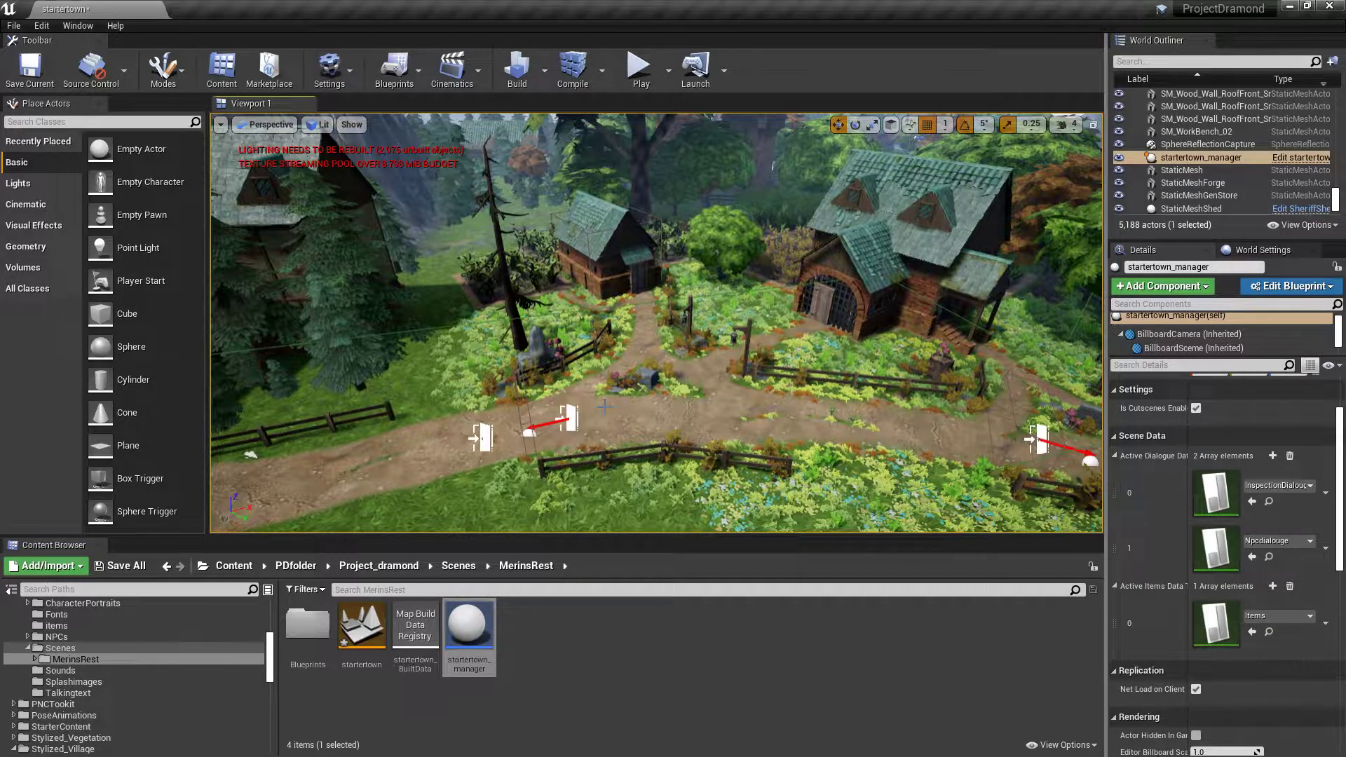
pyautogui.click(768, 419)
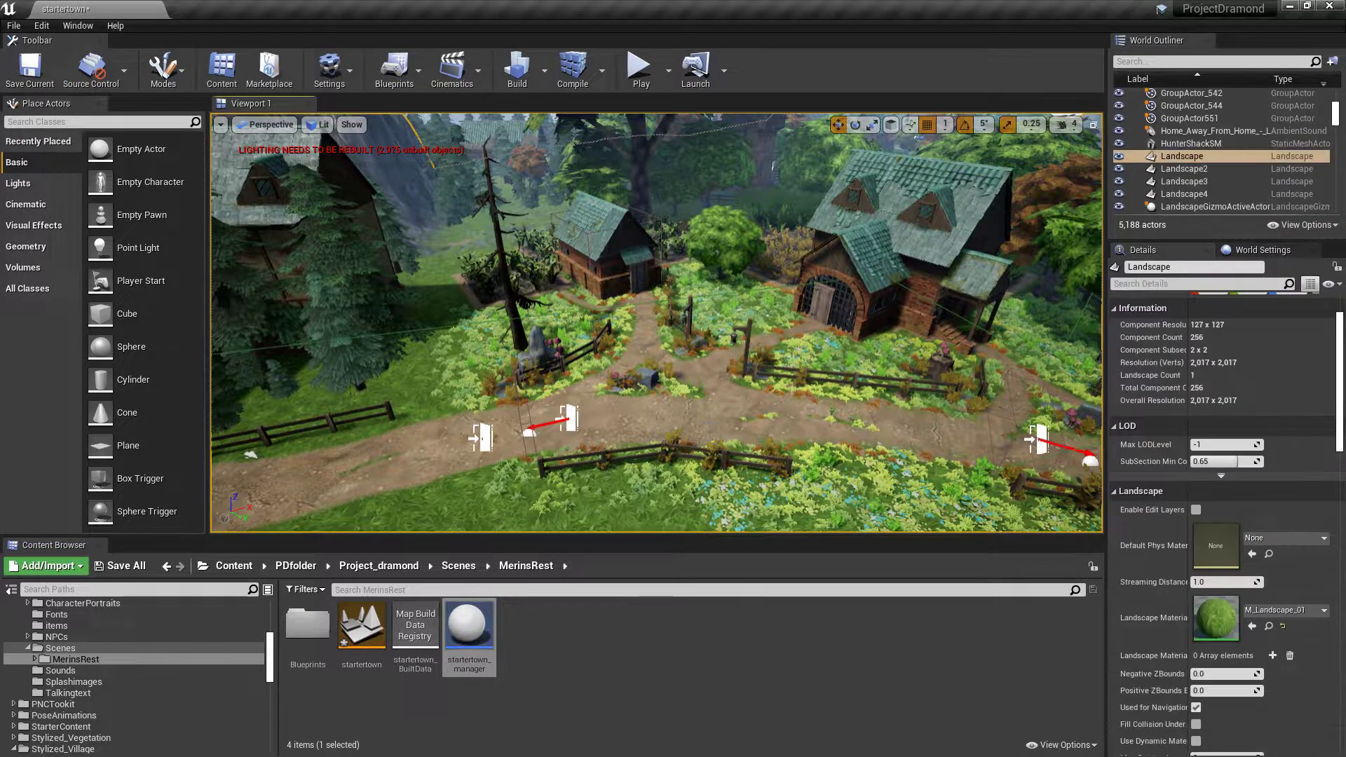
pyautogui.click(295, 565)
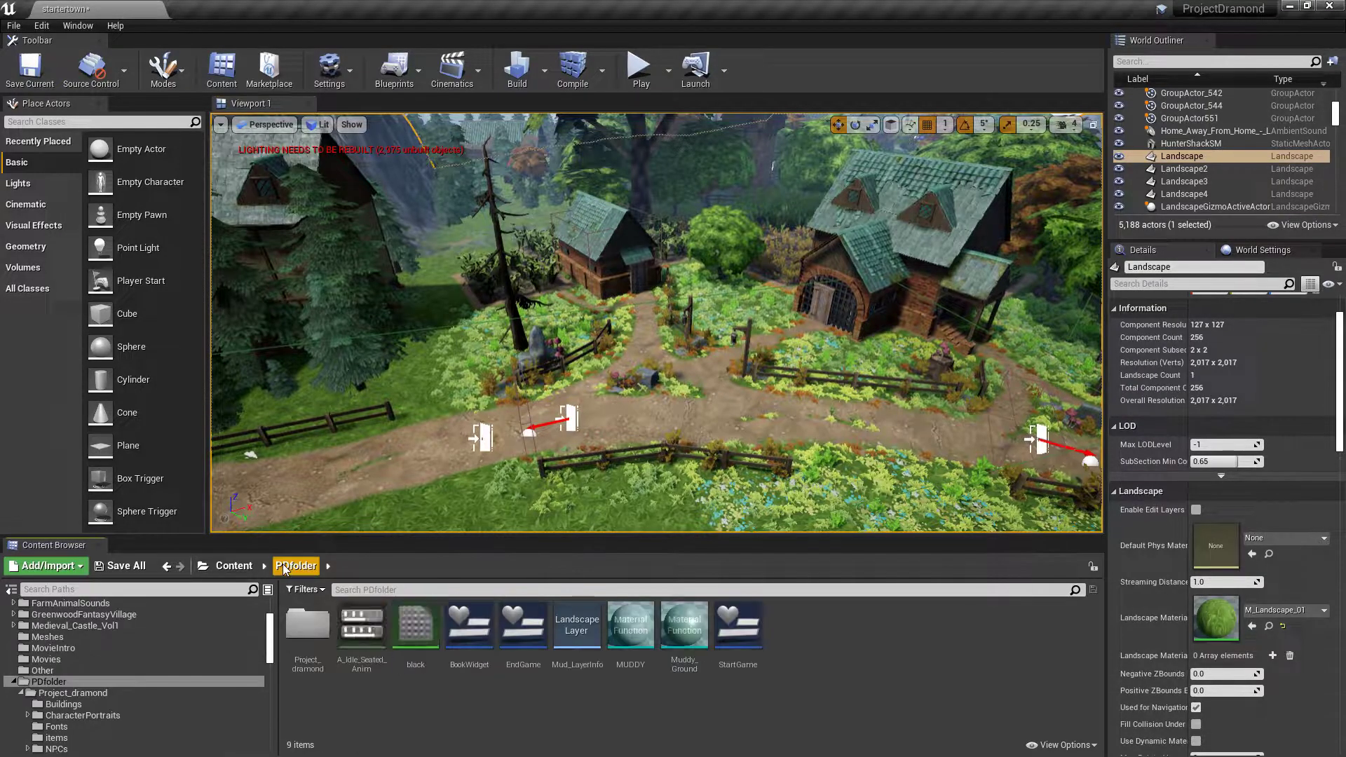
pyautogui.doubleClick(301, 633)
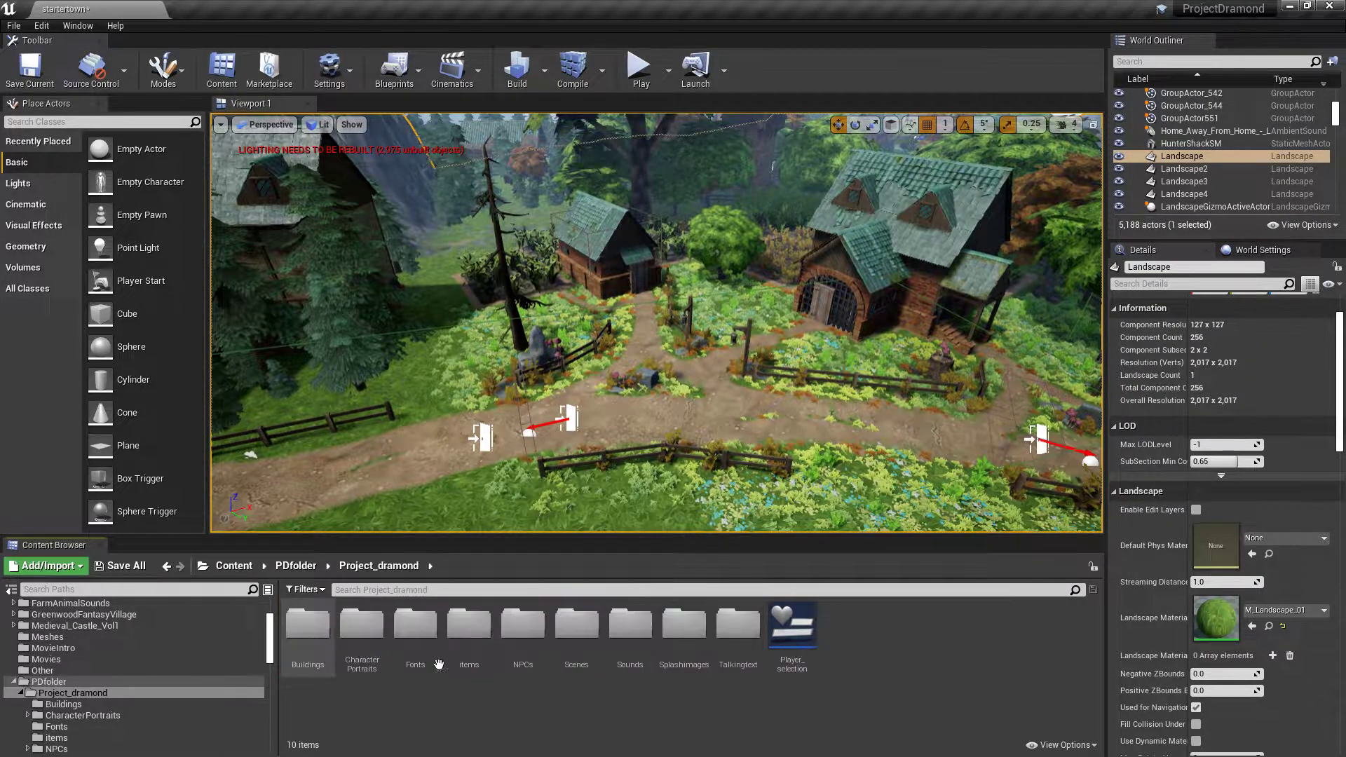
pyautogui.doubleClick(740, 631)
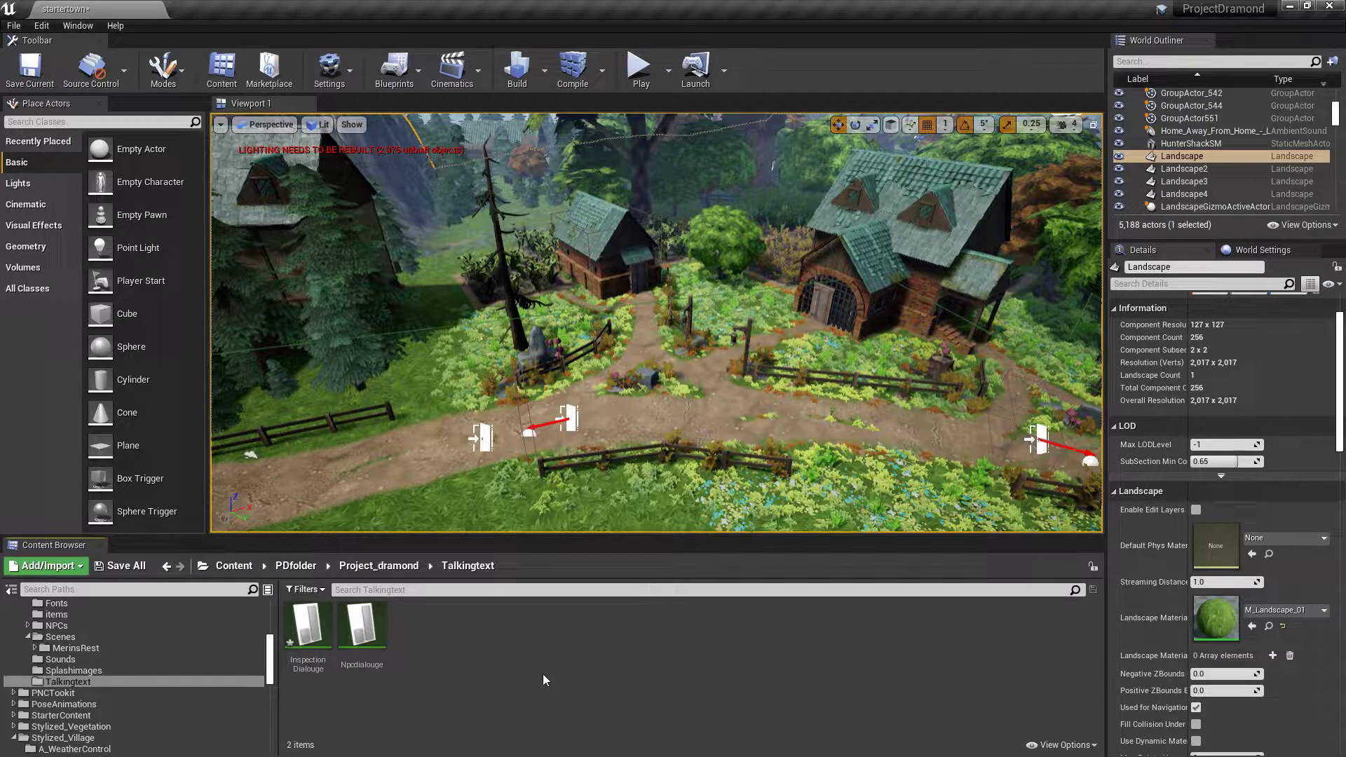
pyautogui.click(309, 631)
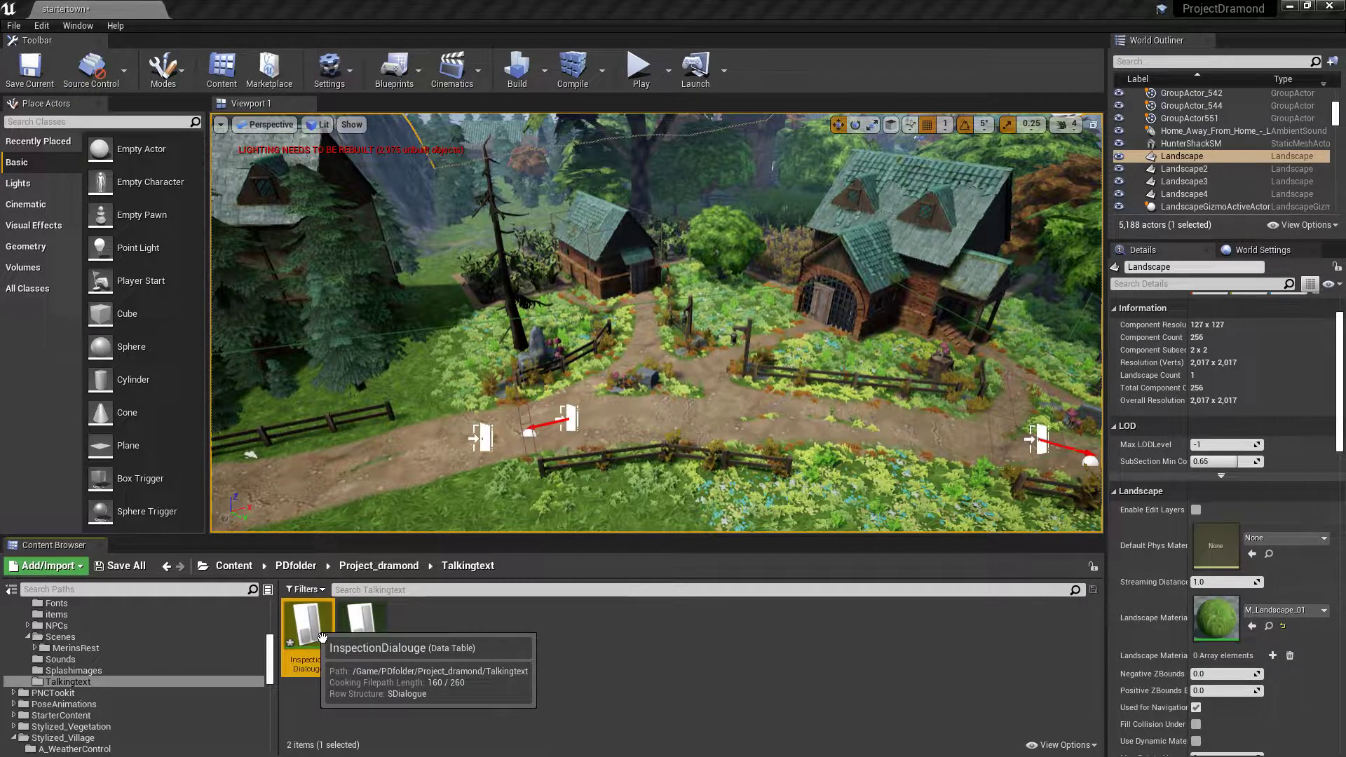
pyautogui.doubleClick(308, 631)
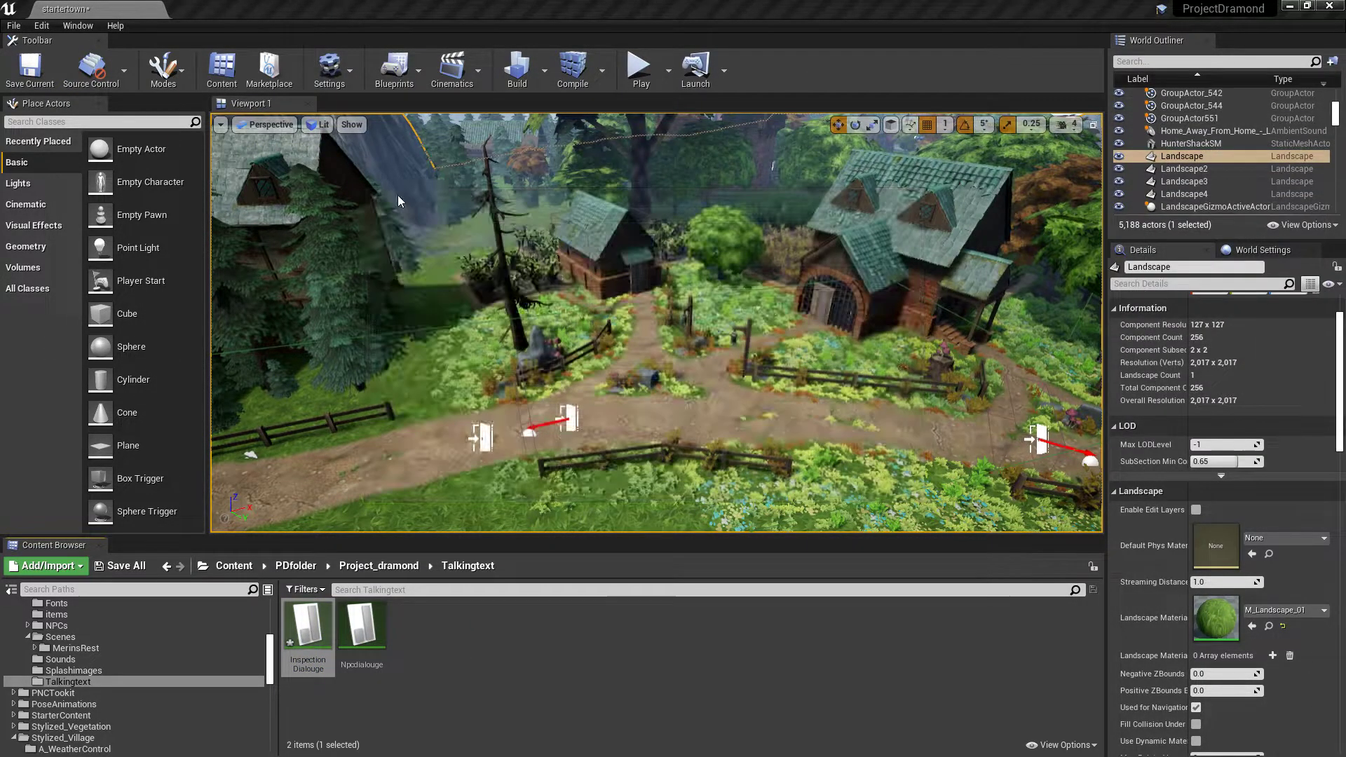
pyautogui.click(889, 197)
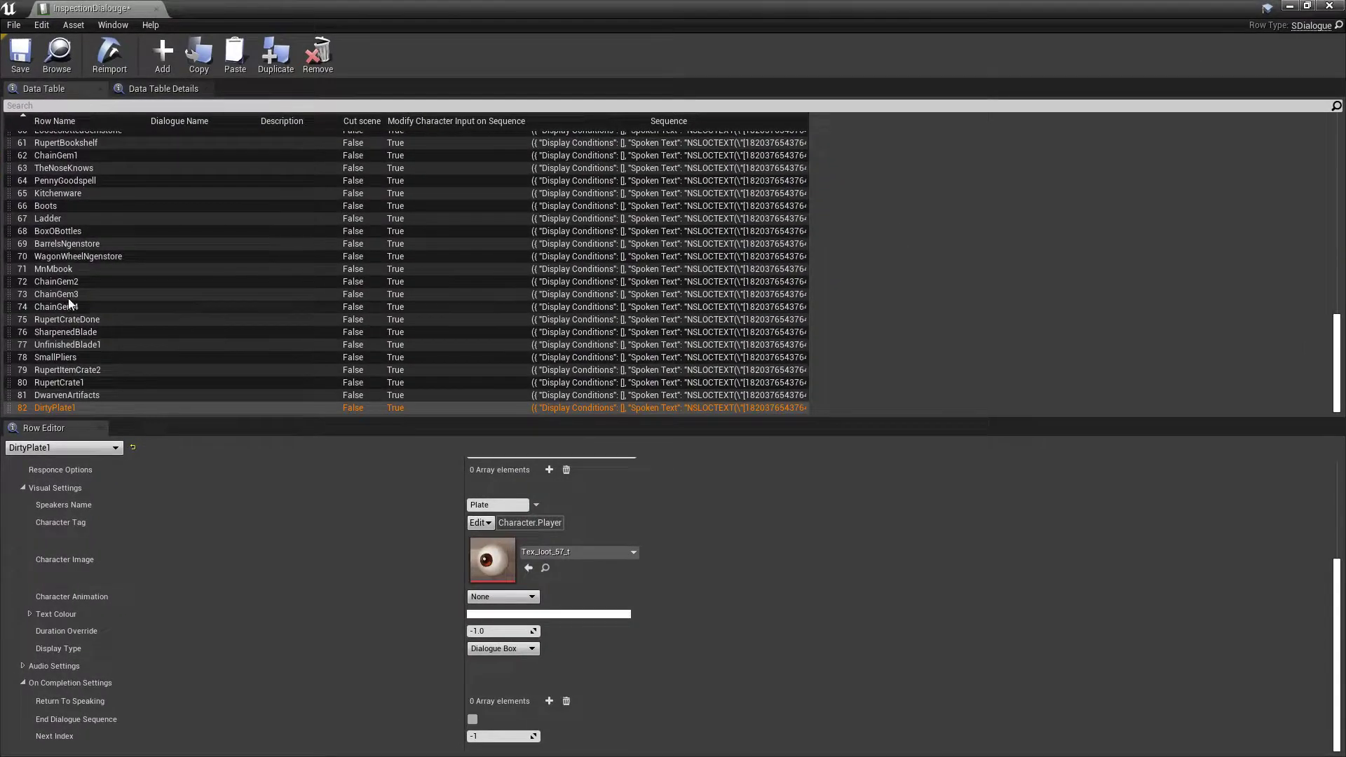
# Add a new row at the end of the InspectionDialouge data table and name it SheriffShed.
pyautogui.scroll(-1, 87, 288)
pyautogui.scroll(15, 86, 287)
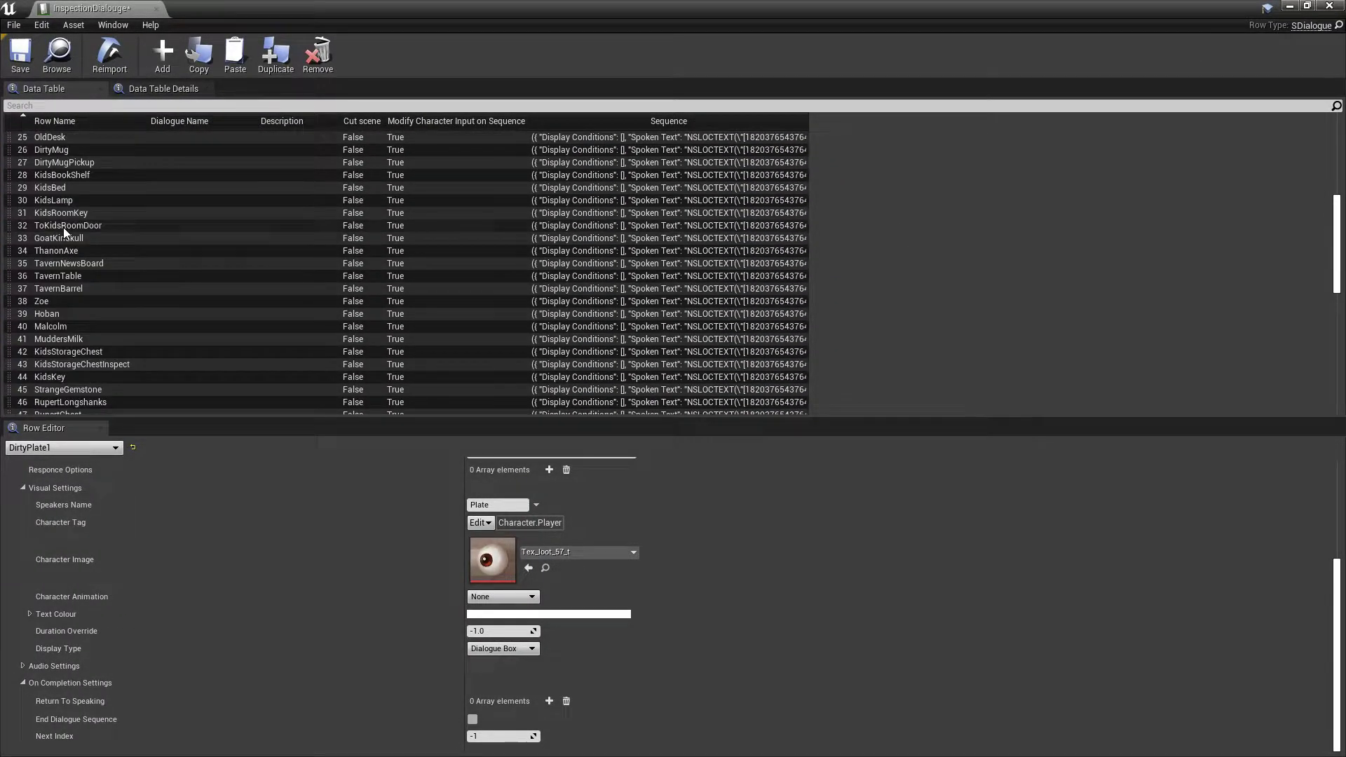
pyautogui.scroll(-15, 64, 231)
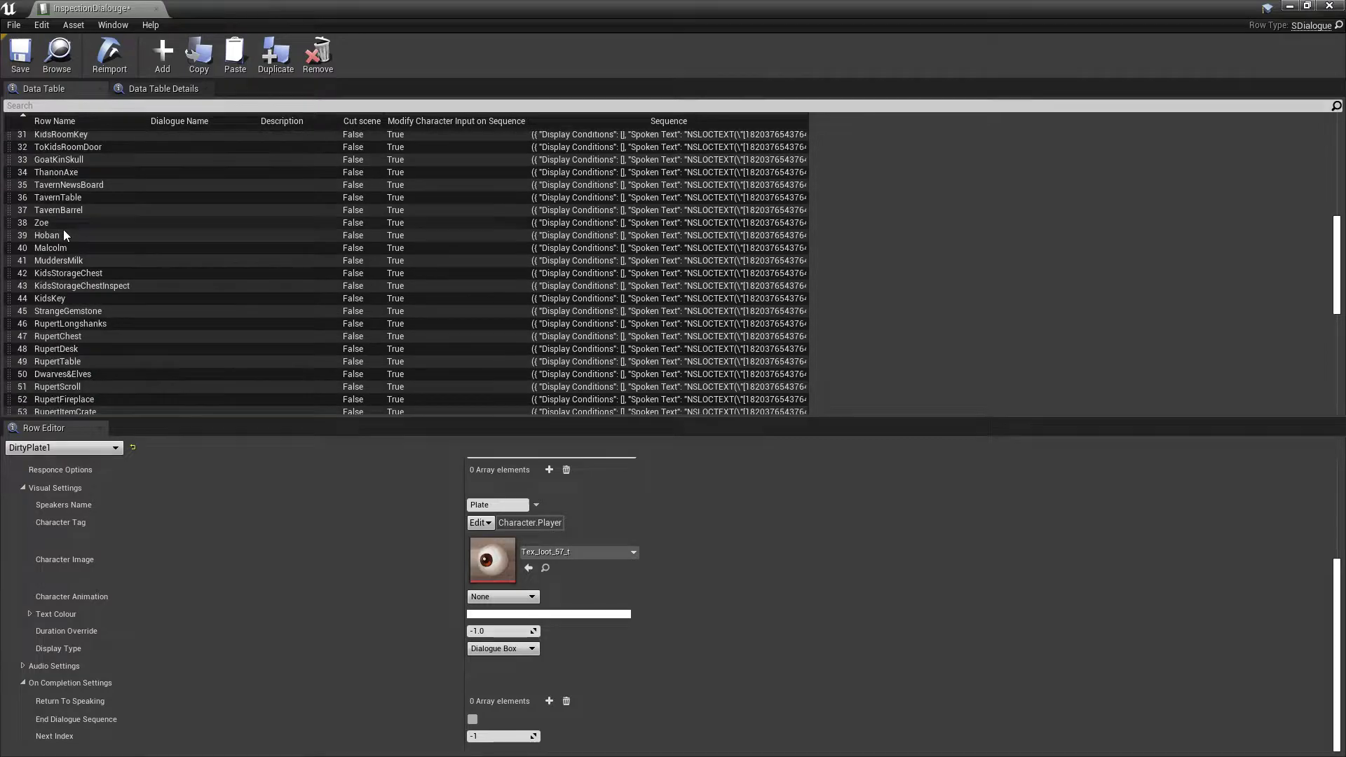
pyautogui.scroll(-3, 77, 237)
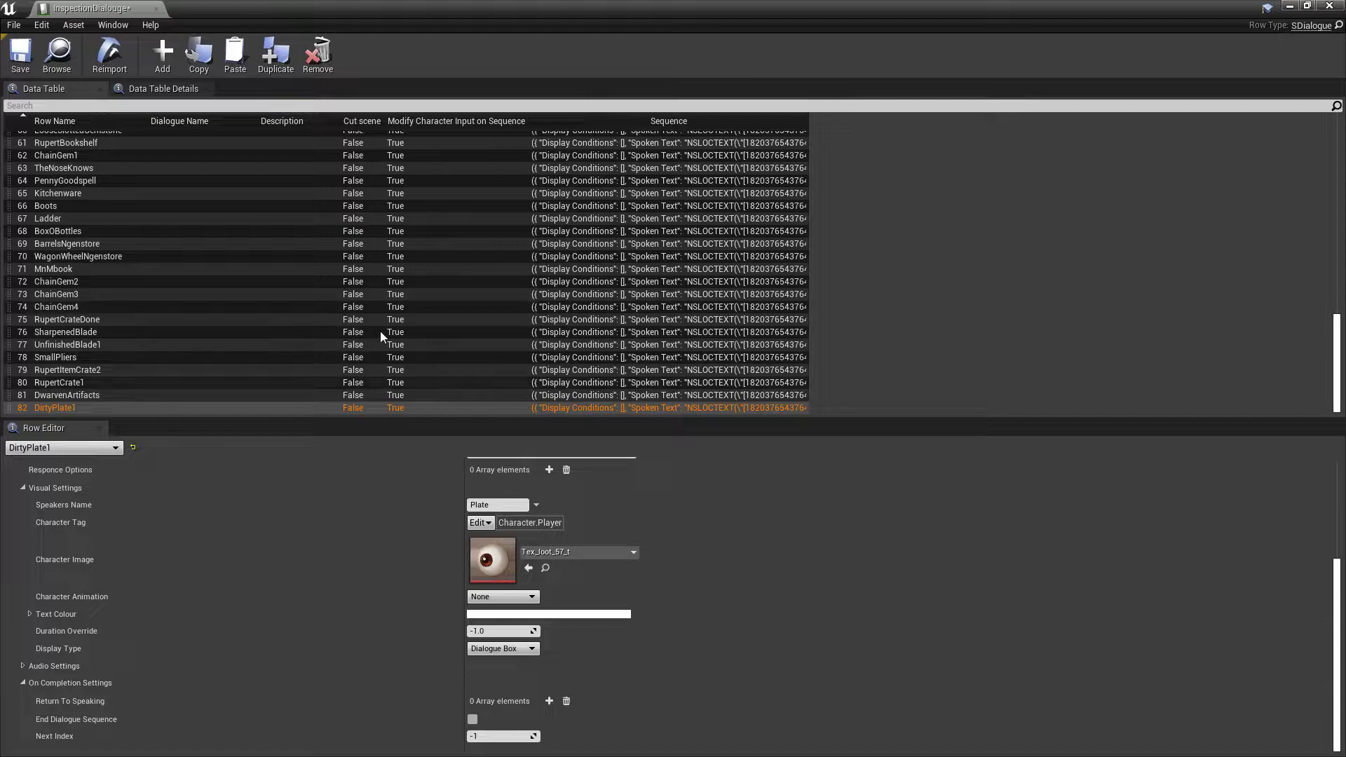
pyautogui.click(162, 52)
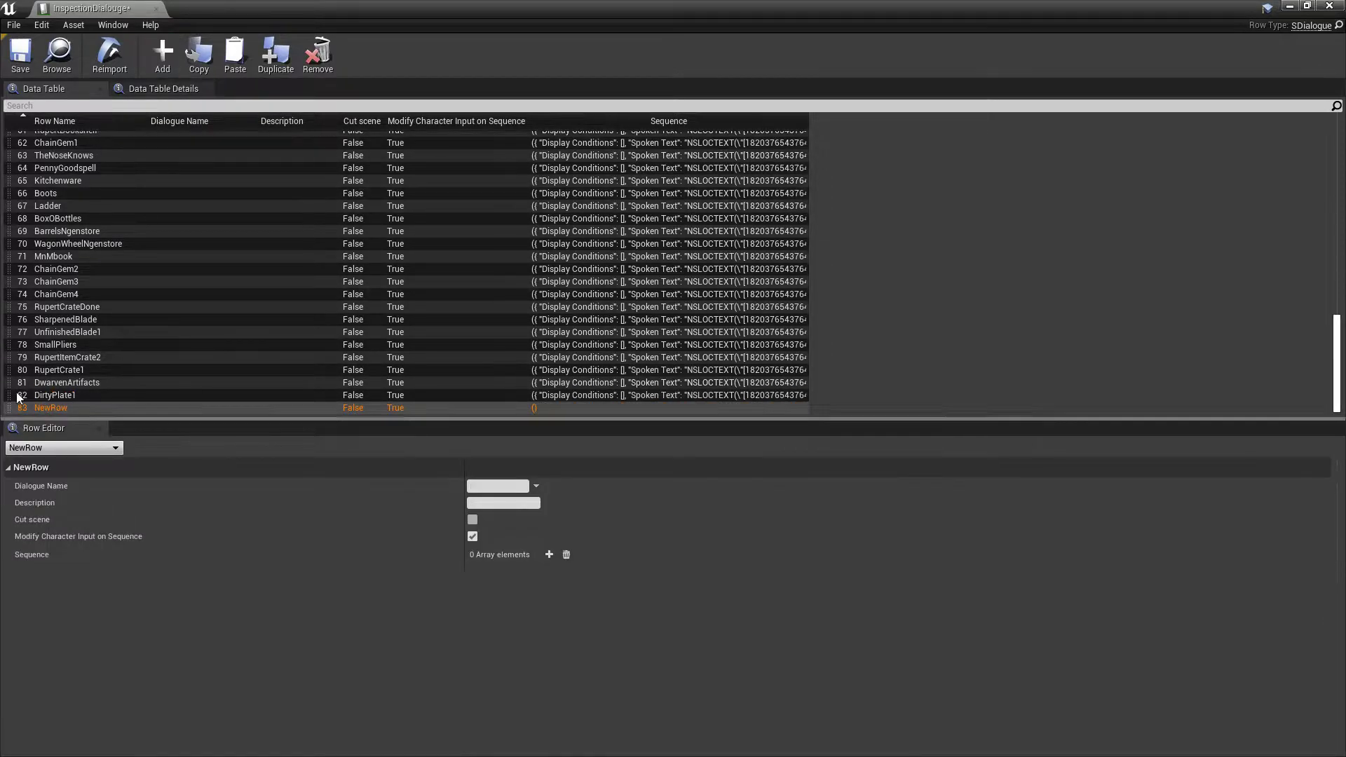
pyautogui.rightClick(60, 409)
pyautogui.click(125, 509)
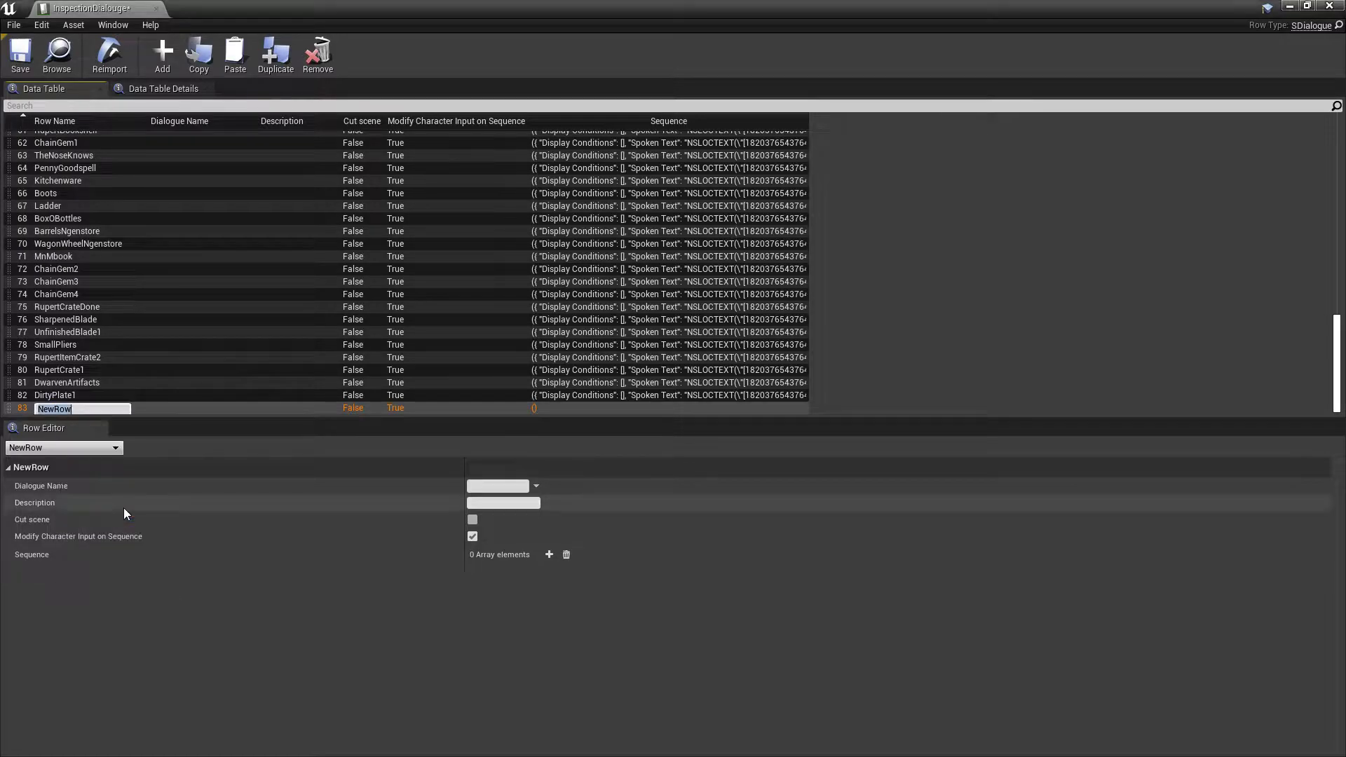
pyautogui.write('SheriffShed')
pyautogui.press('Return')
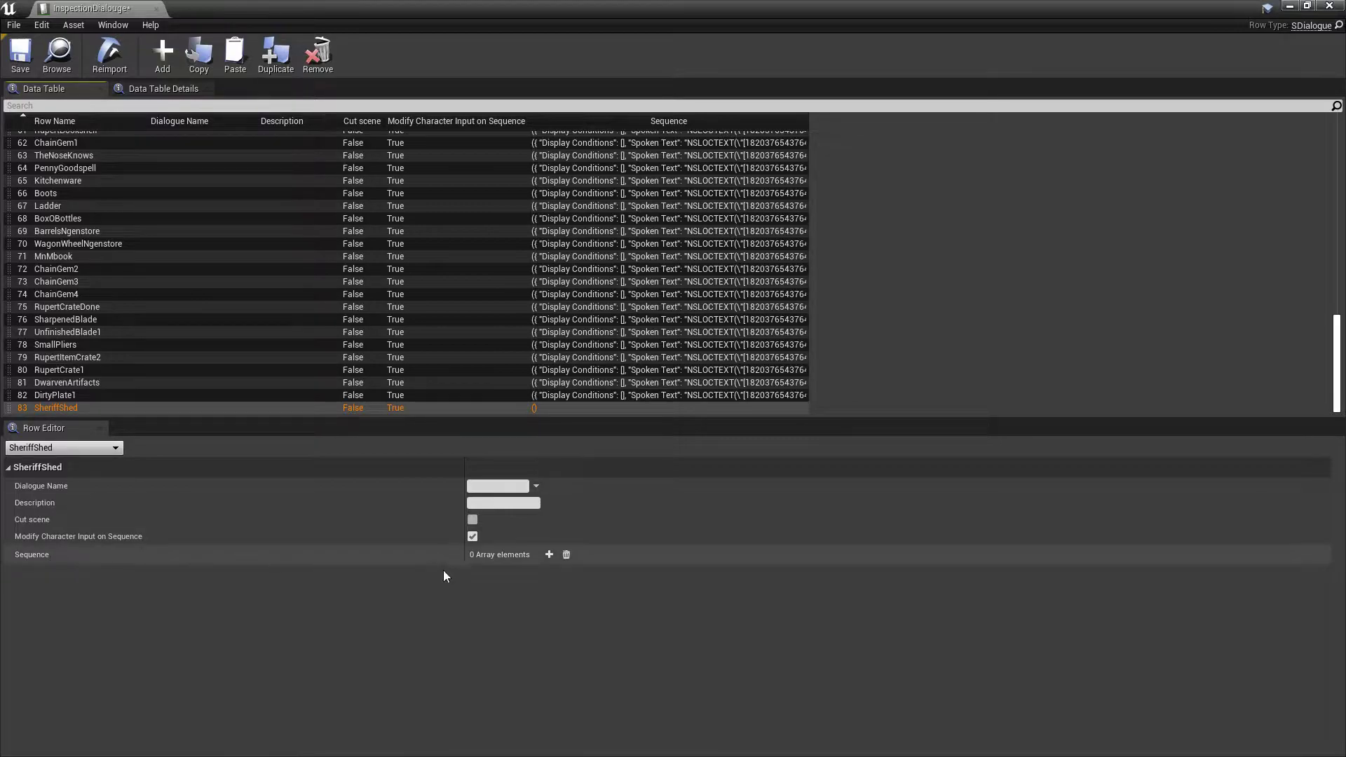
# Add sequence Spoken Text "A small shed where the sheriff stores extra supplies. At least you assume it's for supplies. It could be a portal to the underworld.".
pyautogui.click(548, 555)
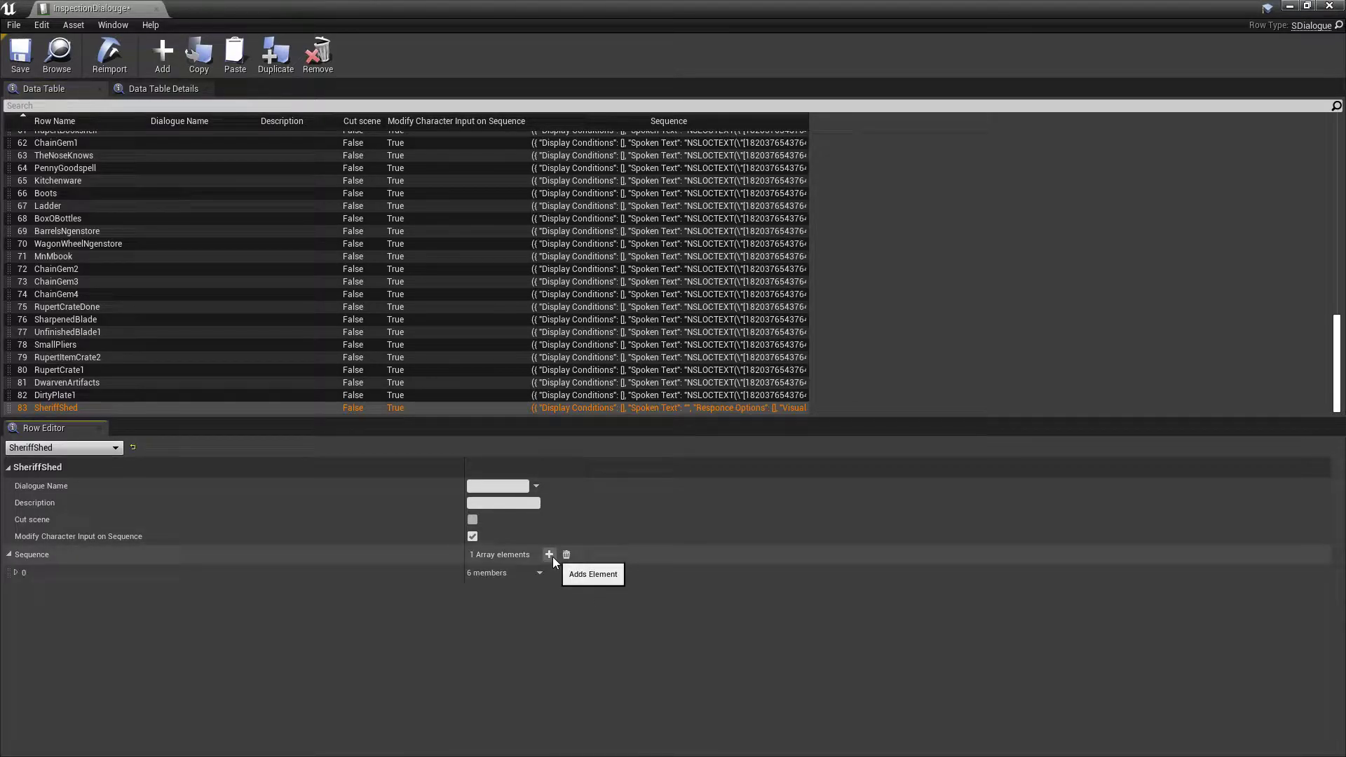
pyautogui.click(17, 571)
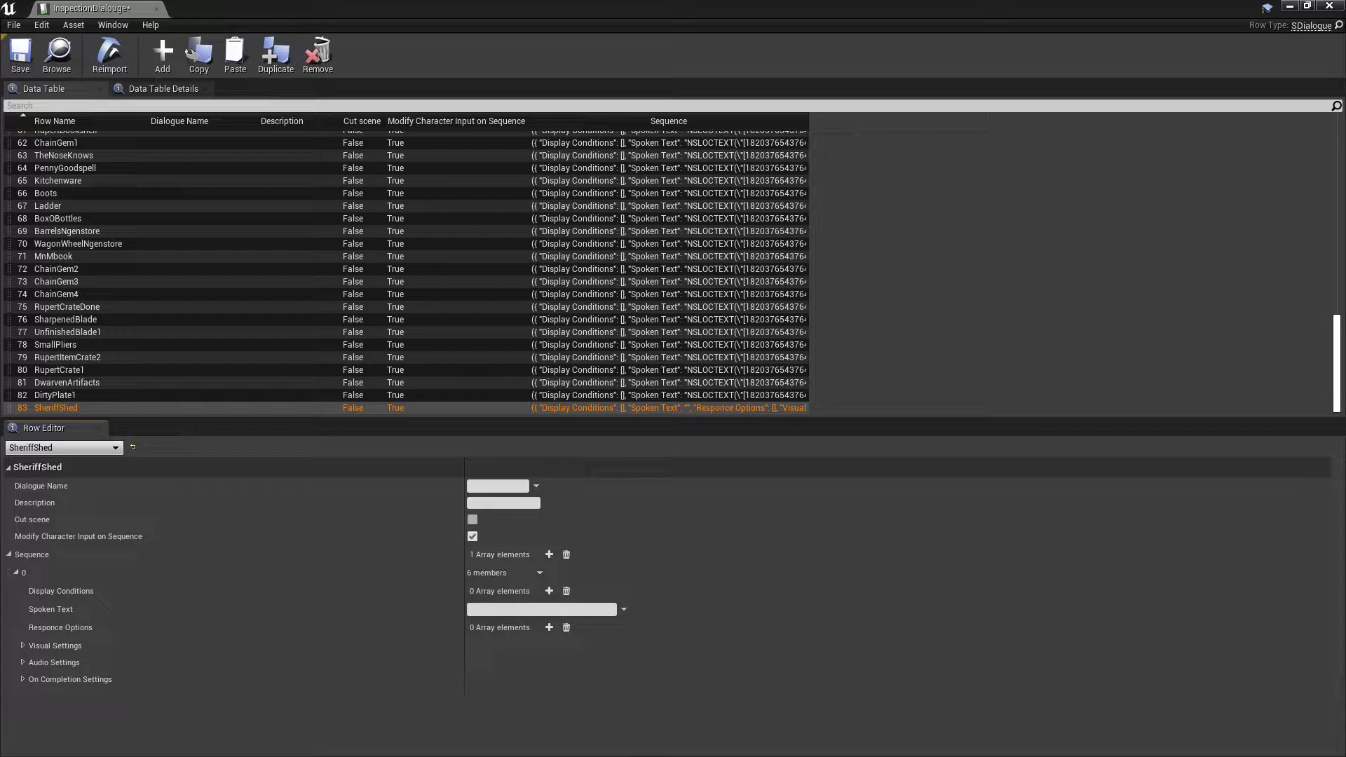
pyautogui.rightClick(481, 609)
pyautogui.click(518, 682)
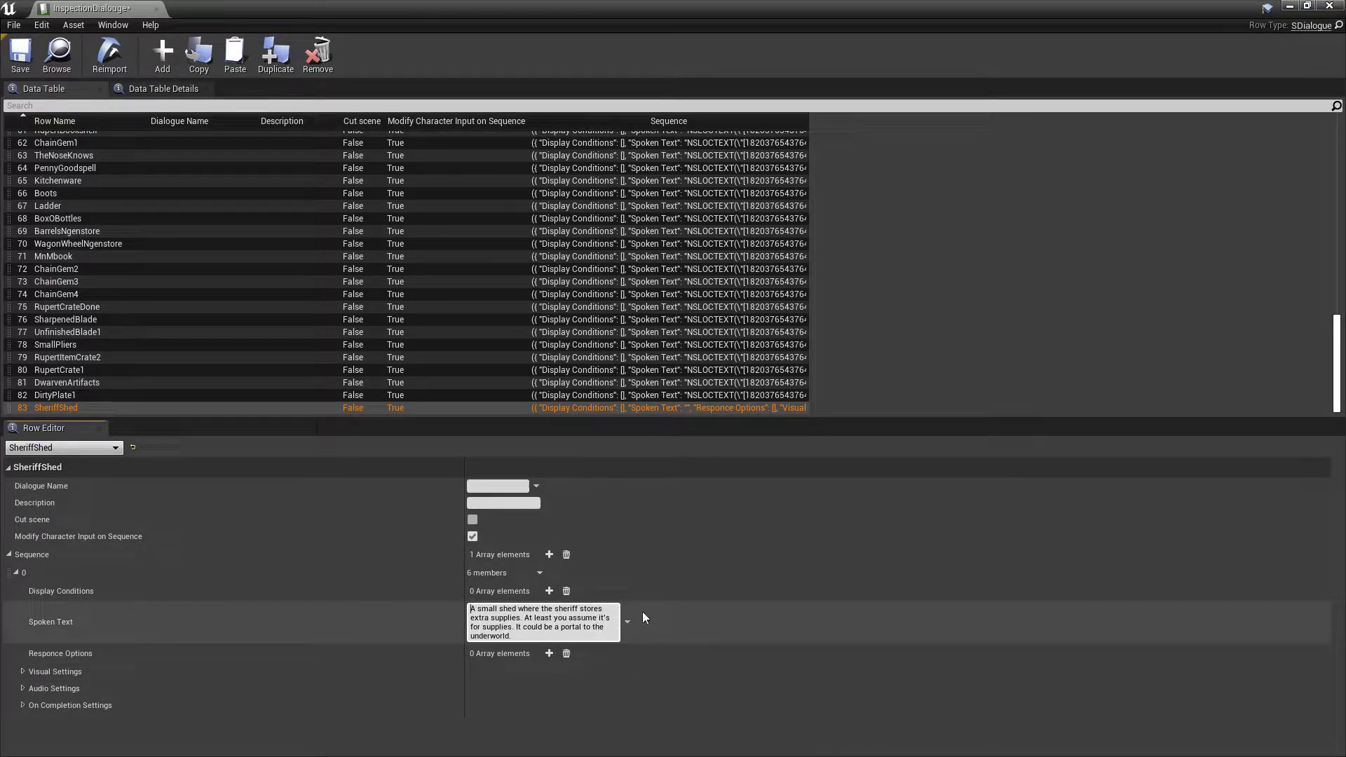
# Copy the DirtyPlate1 row's Character Image, Tex_loot_57_t, into the visual settings of the SheriffShed row.
pyautogui.click(23, 672)
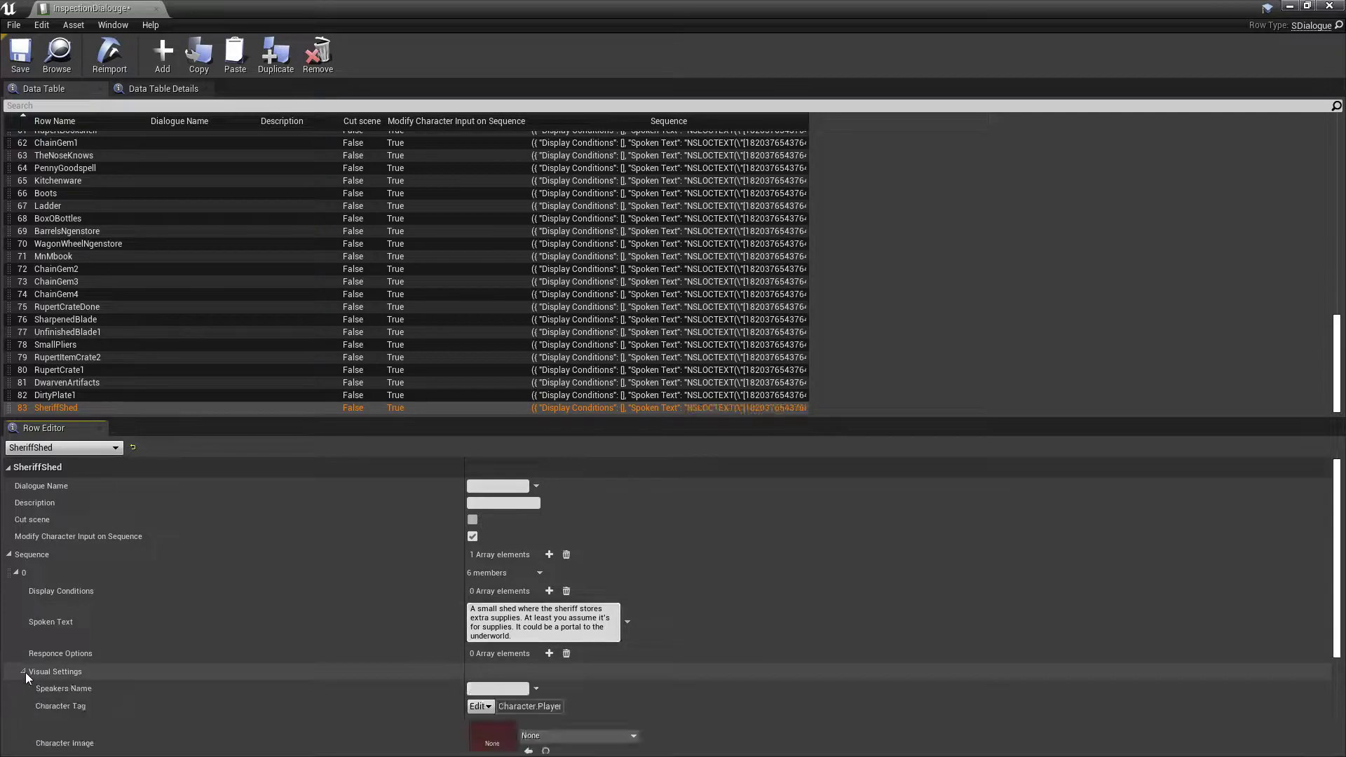
pyautogui.scroll(-2, 108, 673)
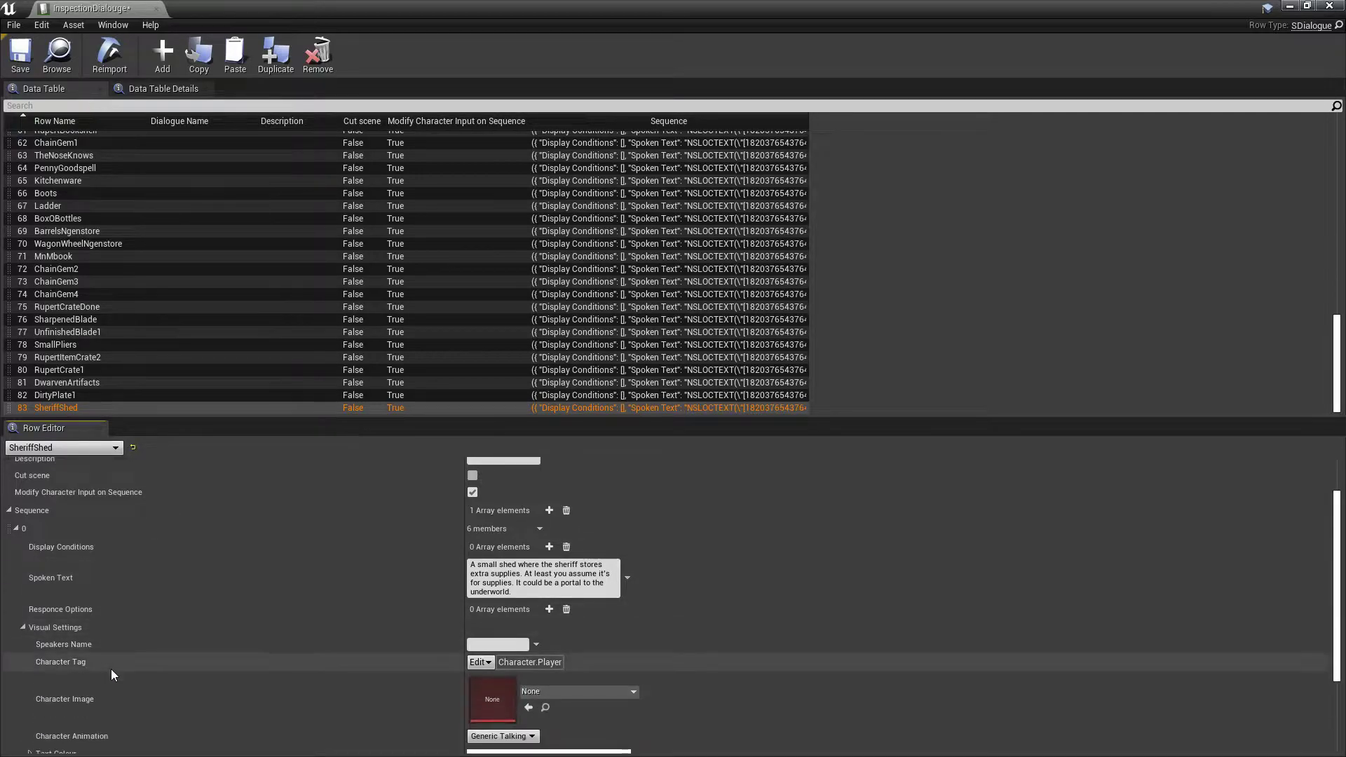
pyautogui.click(82, 394)
pyautogui.scroll(-3, 428, 638)
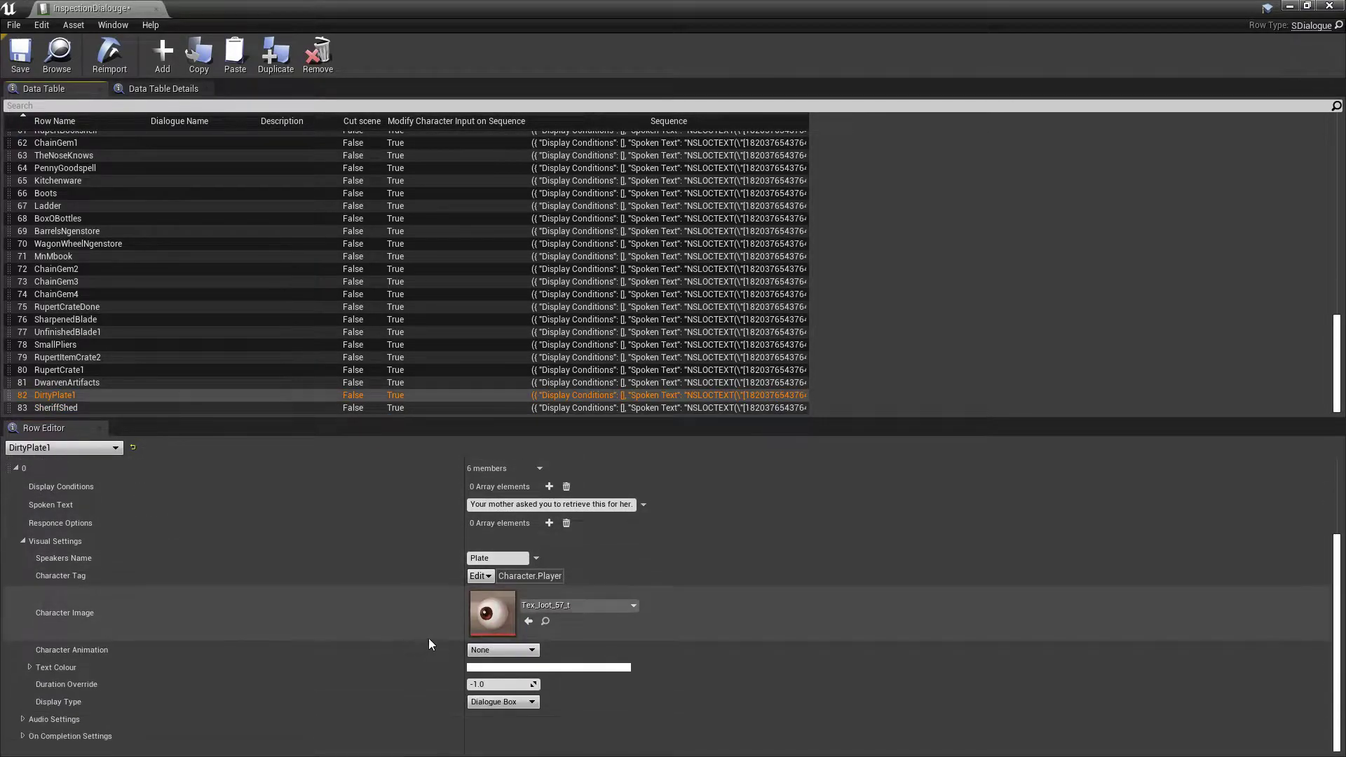
pyautogui.rightClick(489, 614)
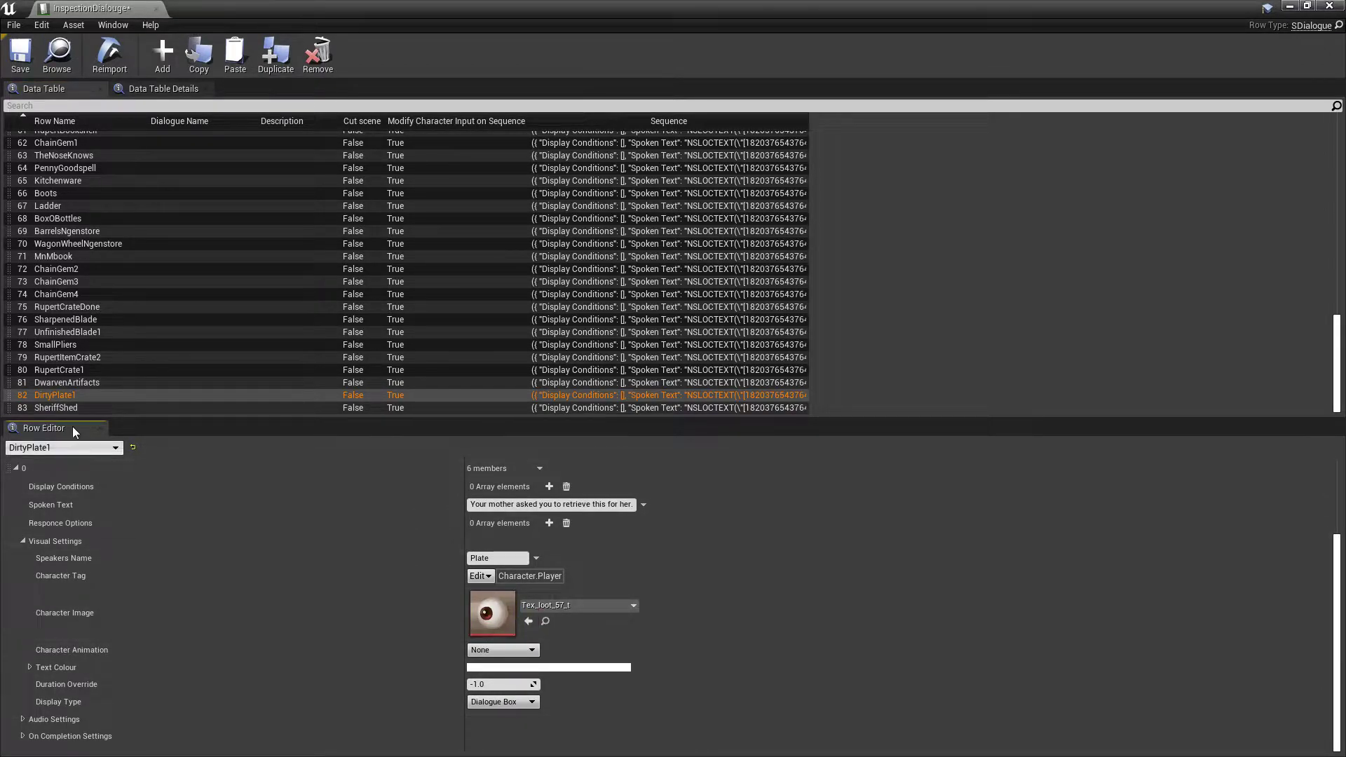
pyautogui.click(80, 406)
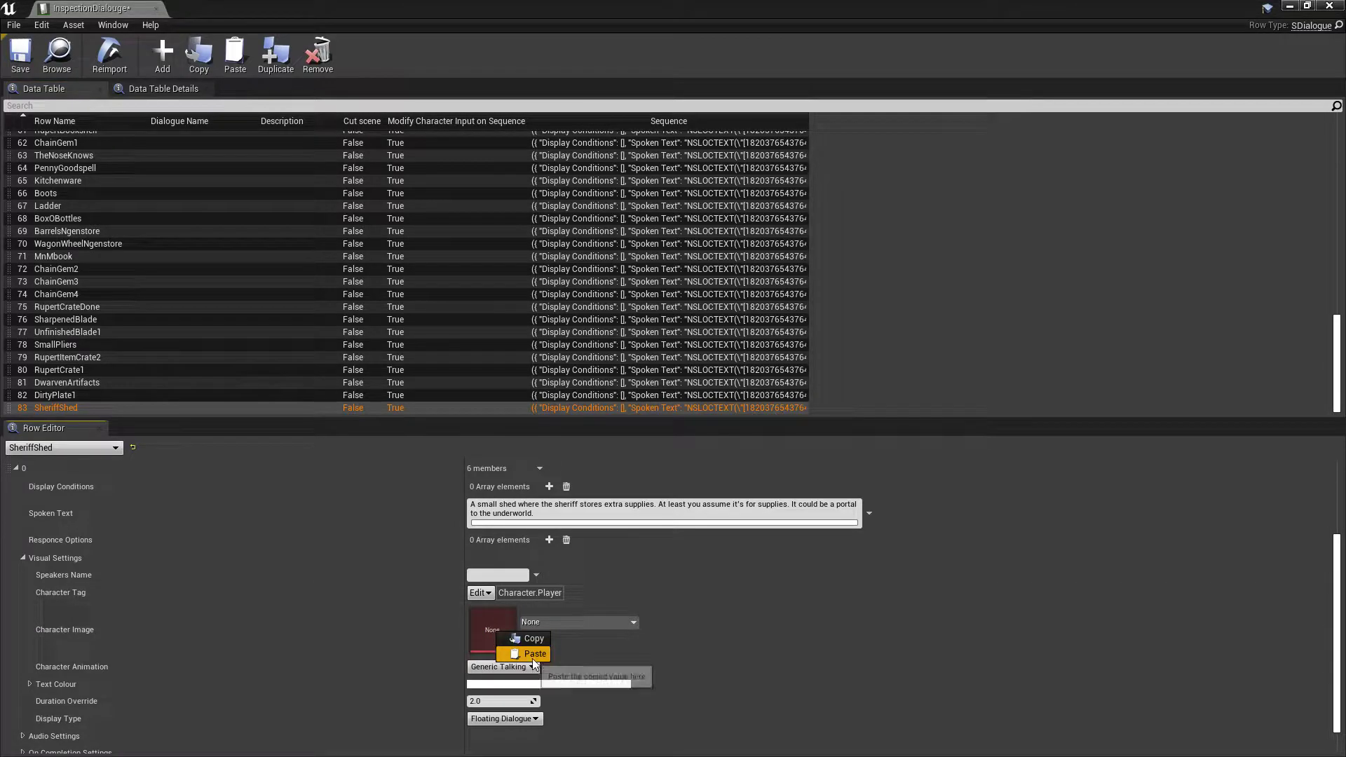
pyautogui.click(529, 638)
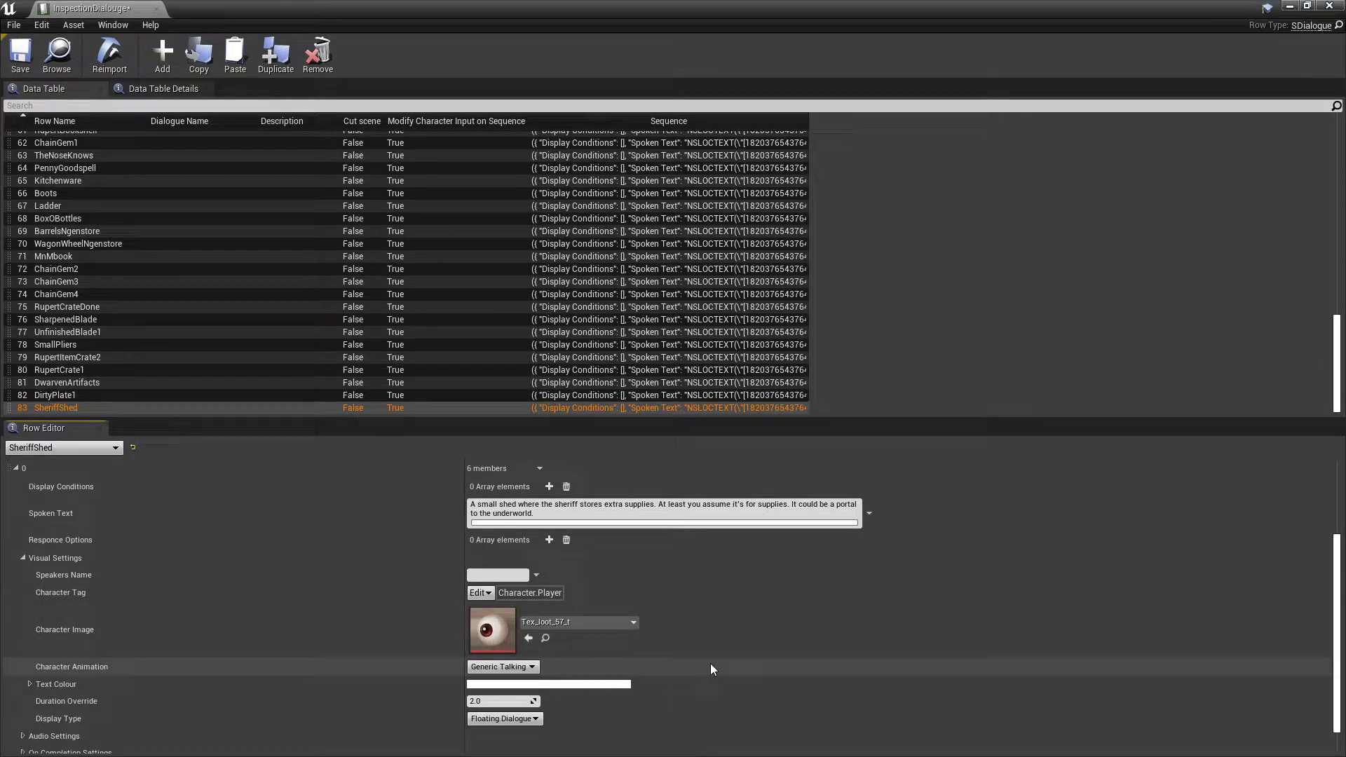
# Set the Speakers Name in the SheriffShed row's visual settings to "Shed".
pyautogui.click(494, 576)
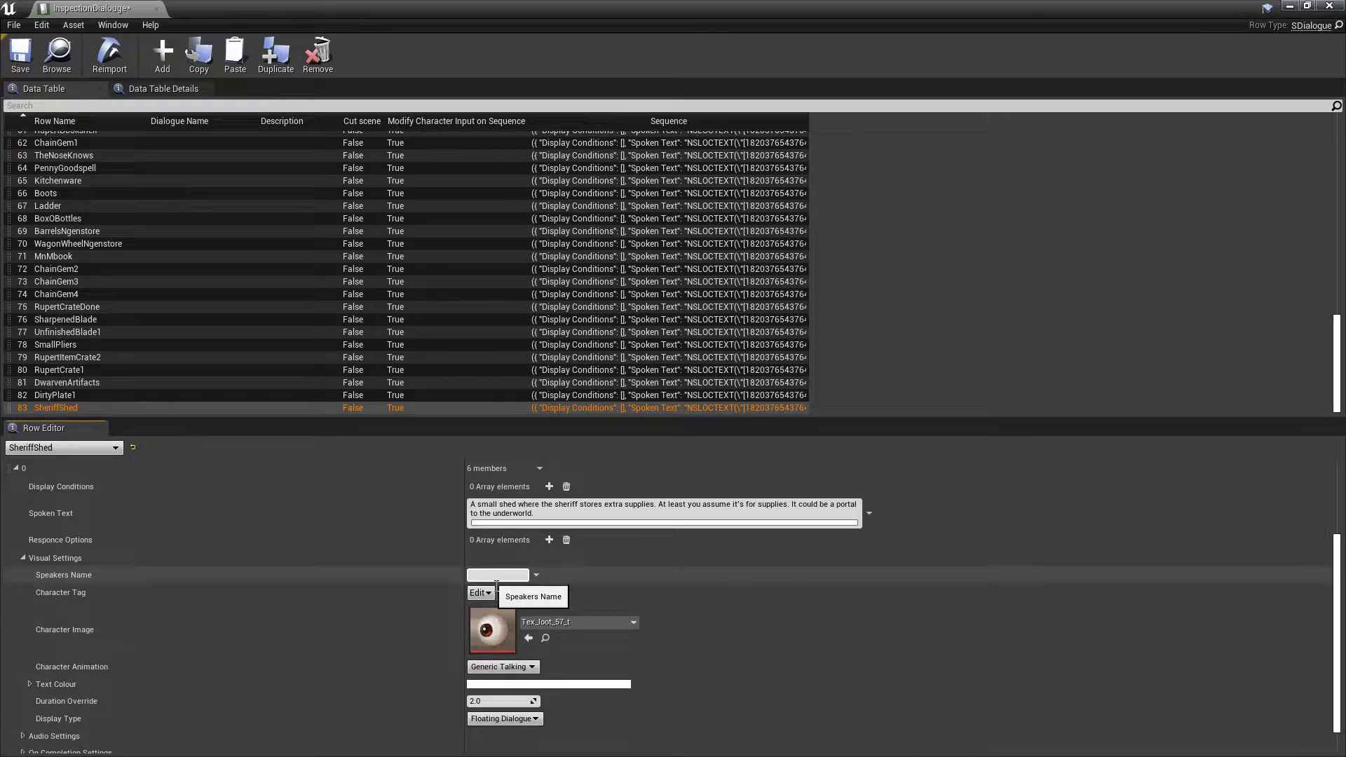
pyautogui.write('Shed')
pyautogui.press('Return')
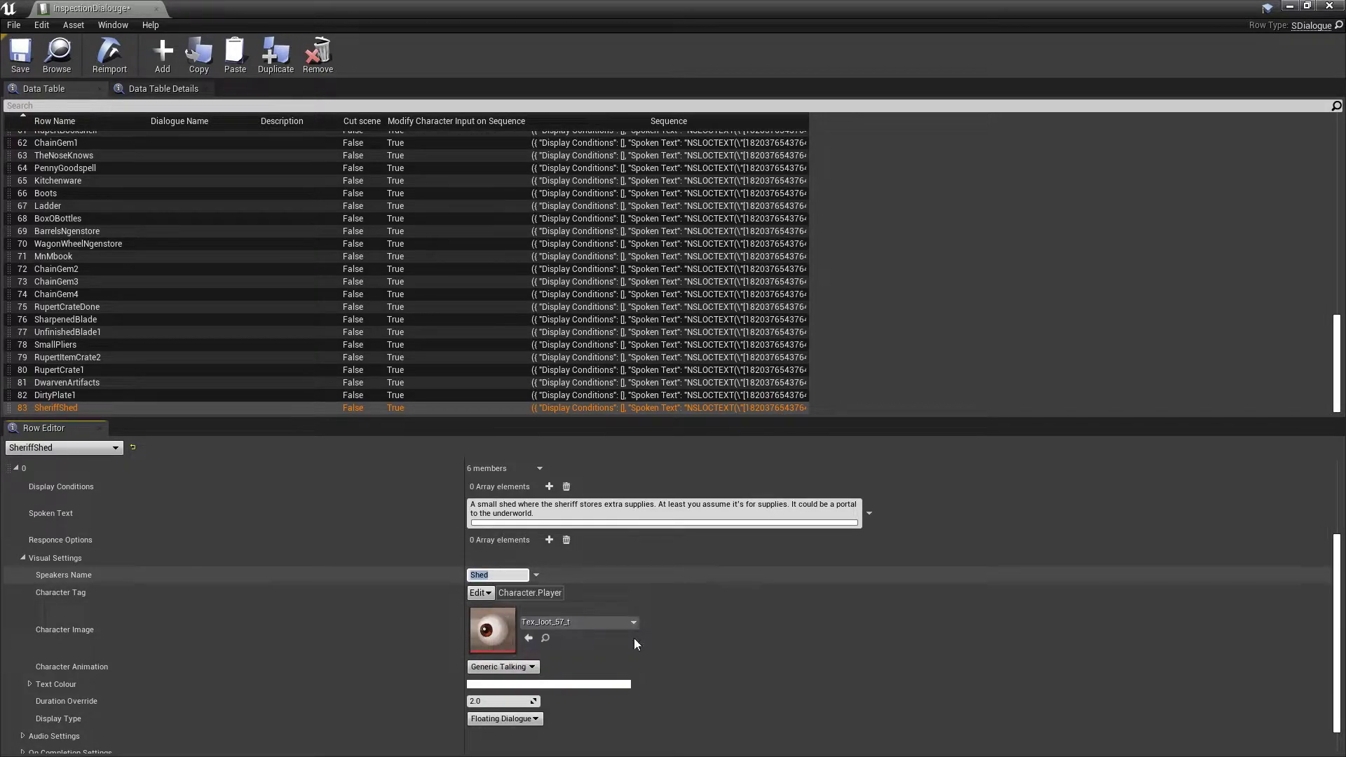
# Set the SheriffShed row's Character Animation to None and its Duration Override to -1.0.
pyautogui.scroll(-1, 515, 650)
pyautogui.click(507, 648)
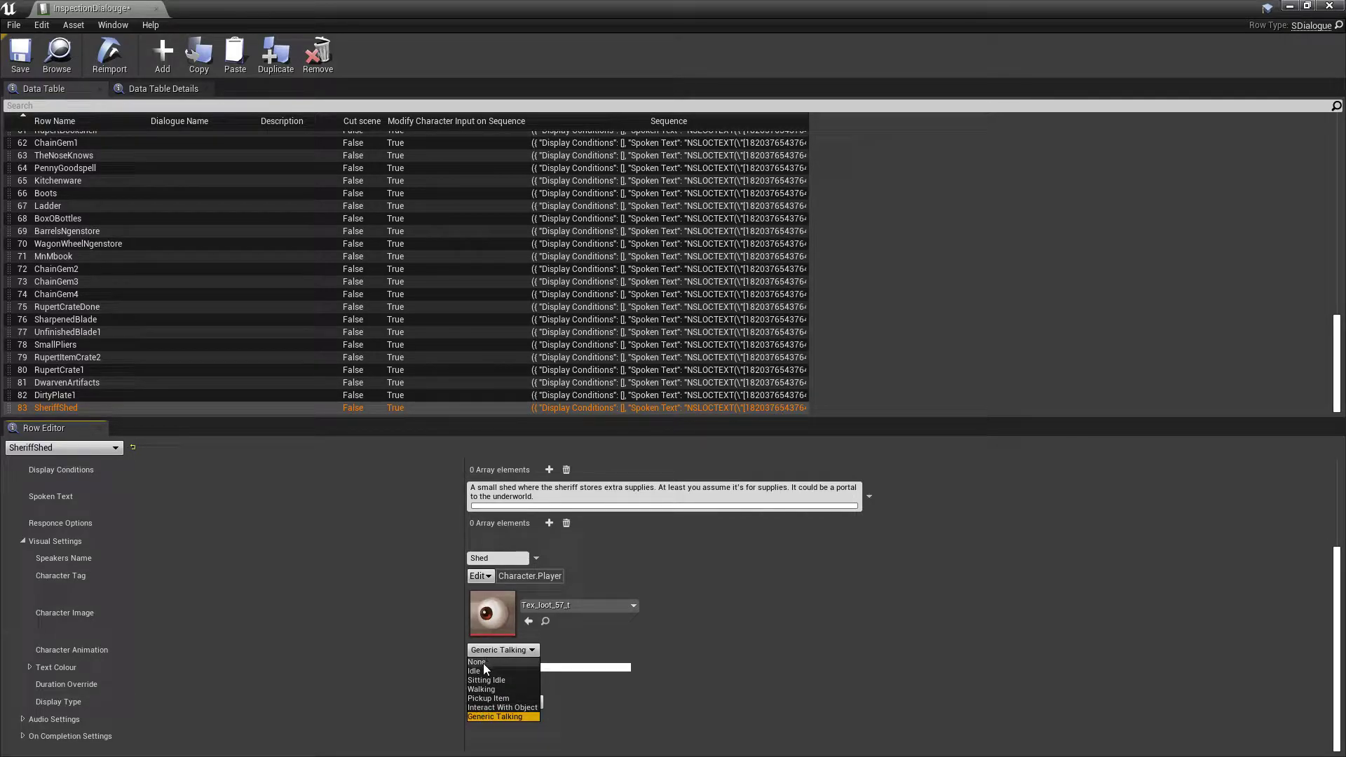
pyautogui.click(482, 662)
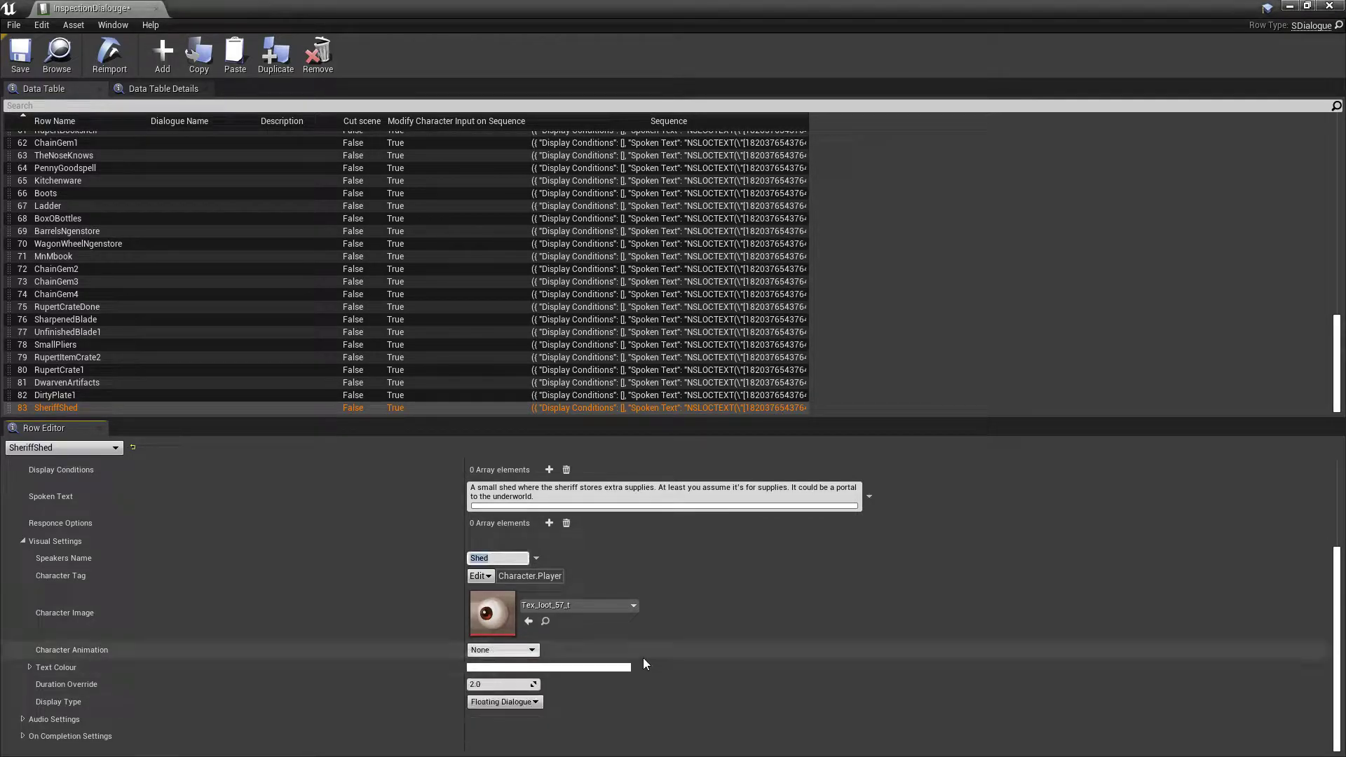
pyautogui.click(515, 687)
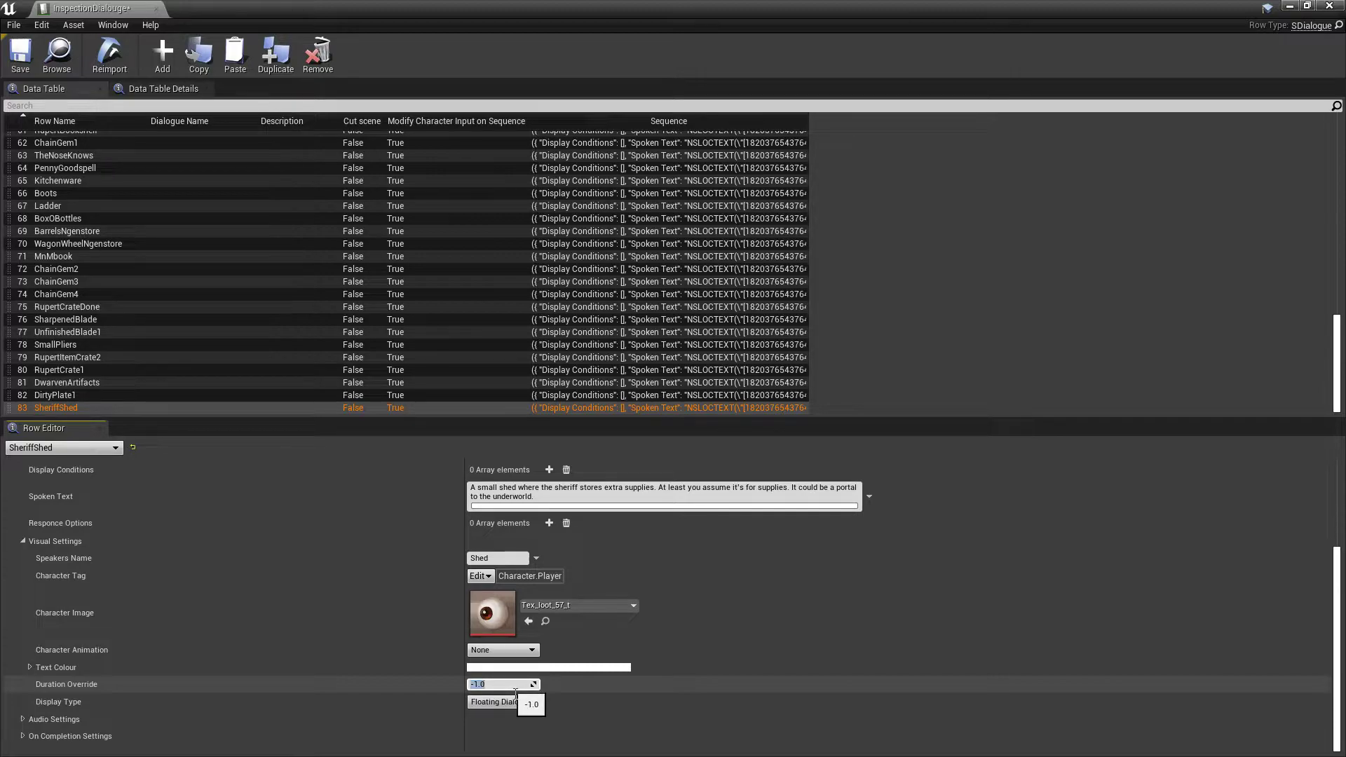
# Set the SheriffShed row's Display Type to Dialogue Box and check its audio and on-completion settings.
pyautogui.click(495, 702)
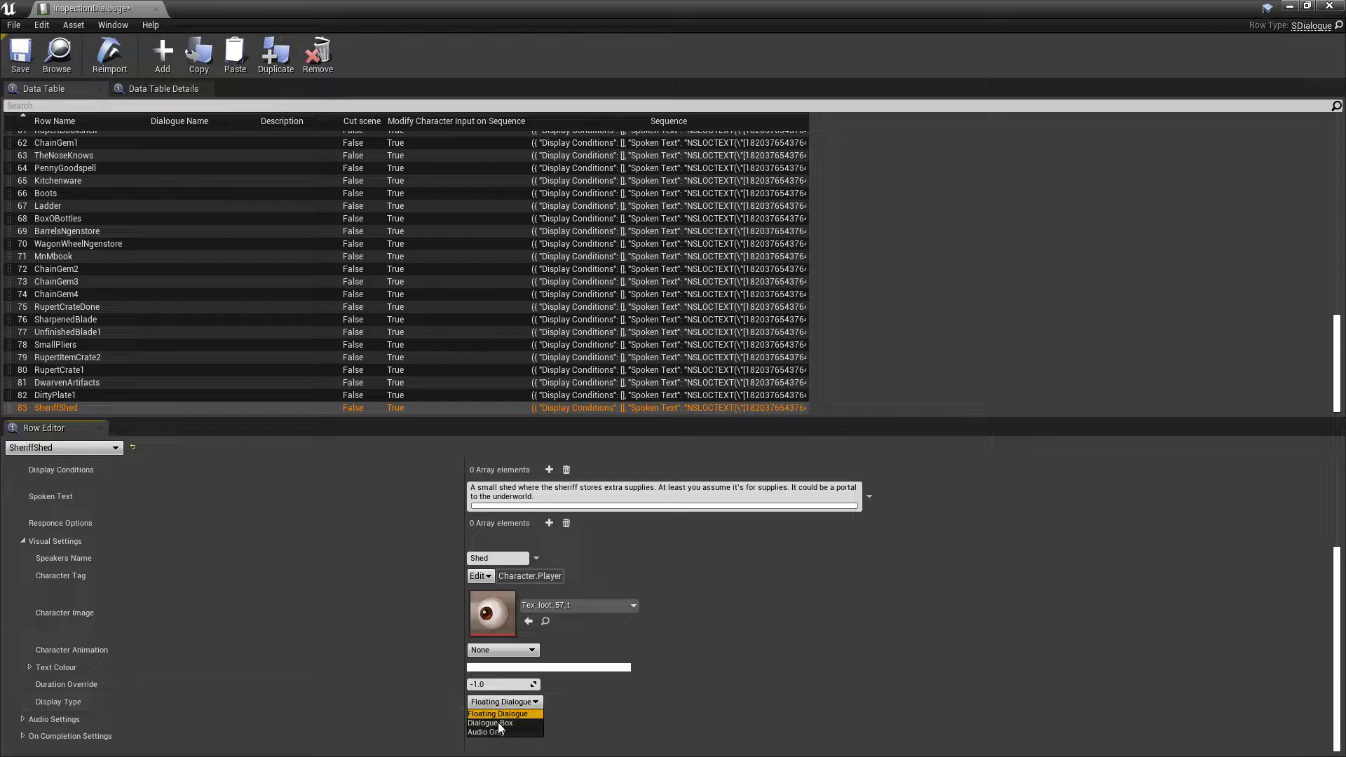
pyautogui.click(500, 723)
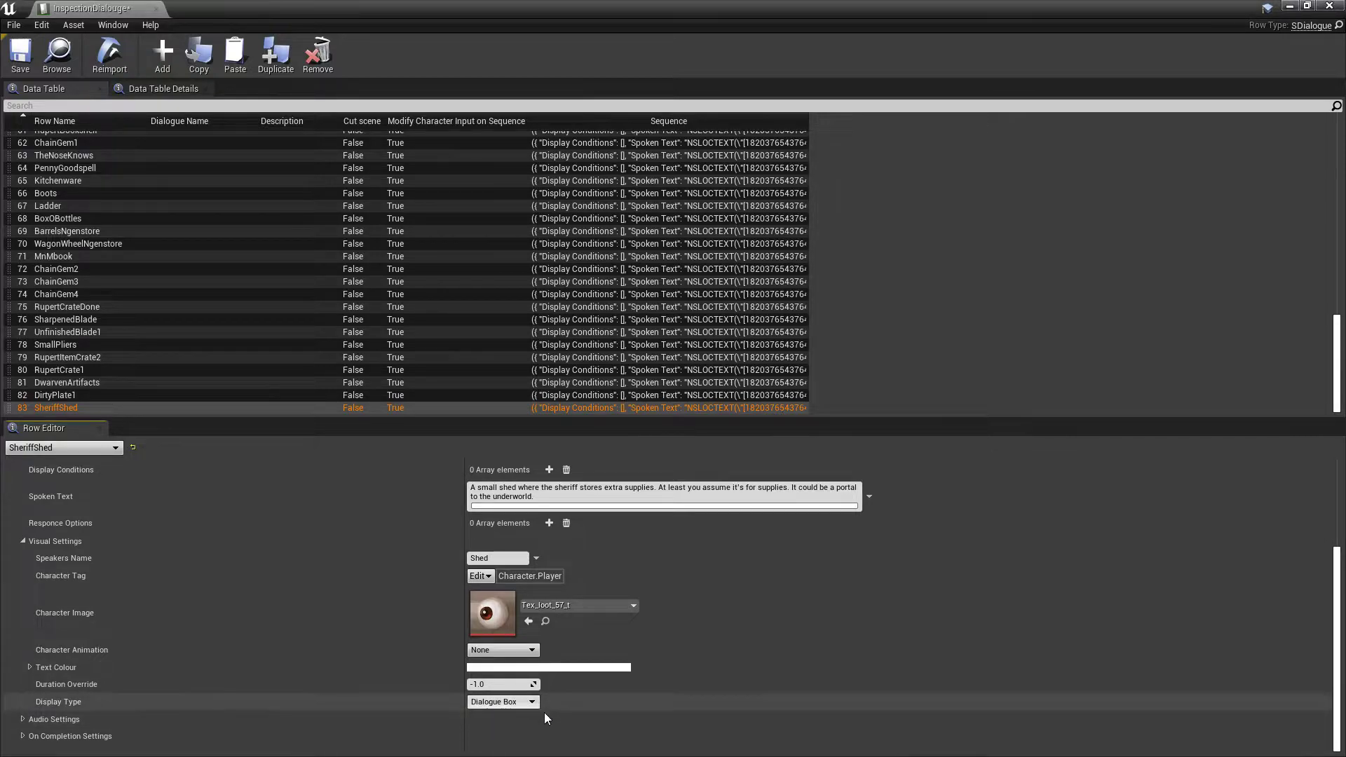
pyautogui.click(22, 719)
pyautogui.scroll(-3, 236, 711)
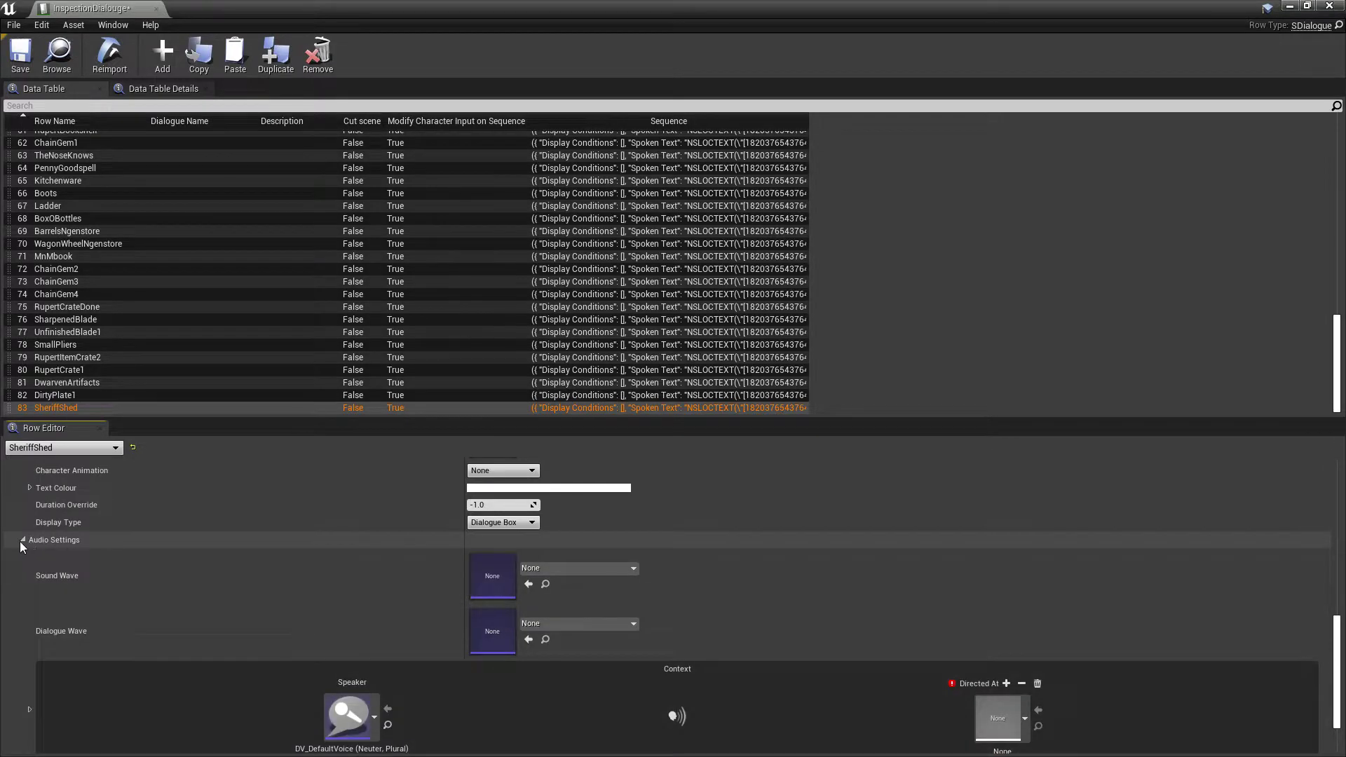
pyautogui.click(21, 541)
pyautogui.click(24, 736)
pyautogui.scroll(-2, 14, 733)
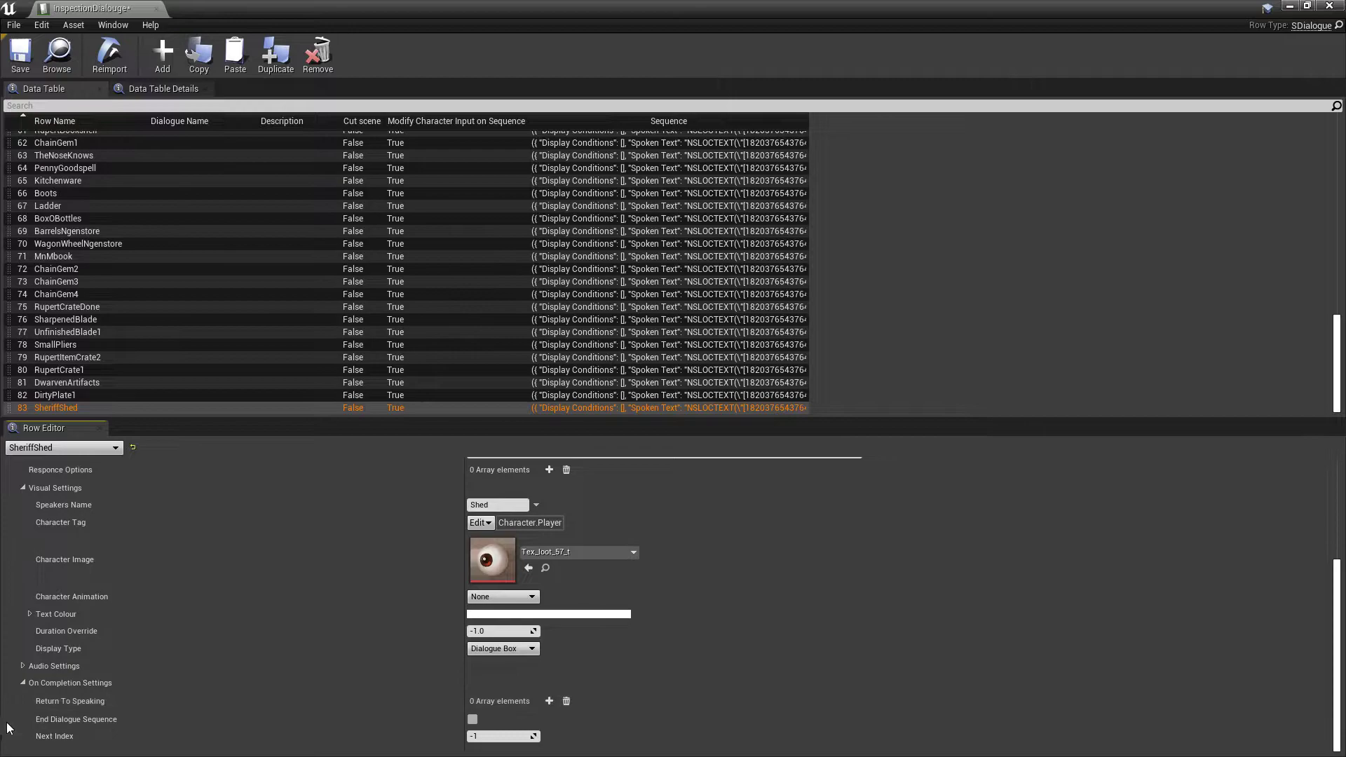
pyautogui.click(25, 687)
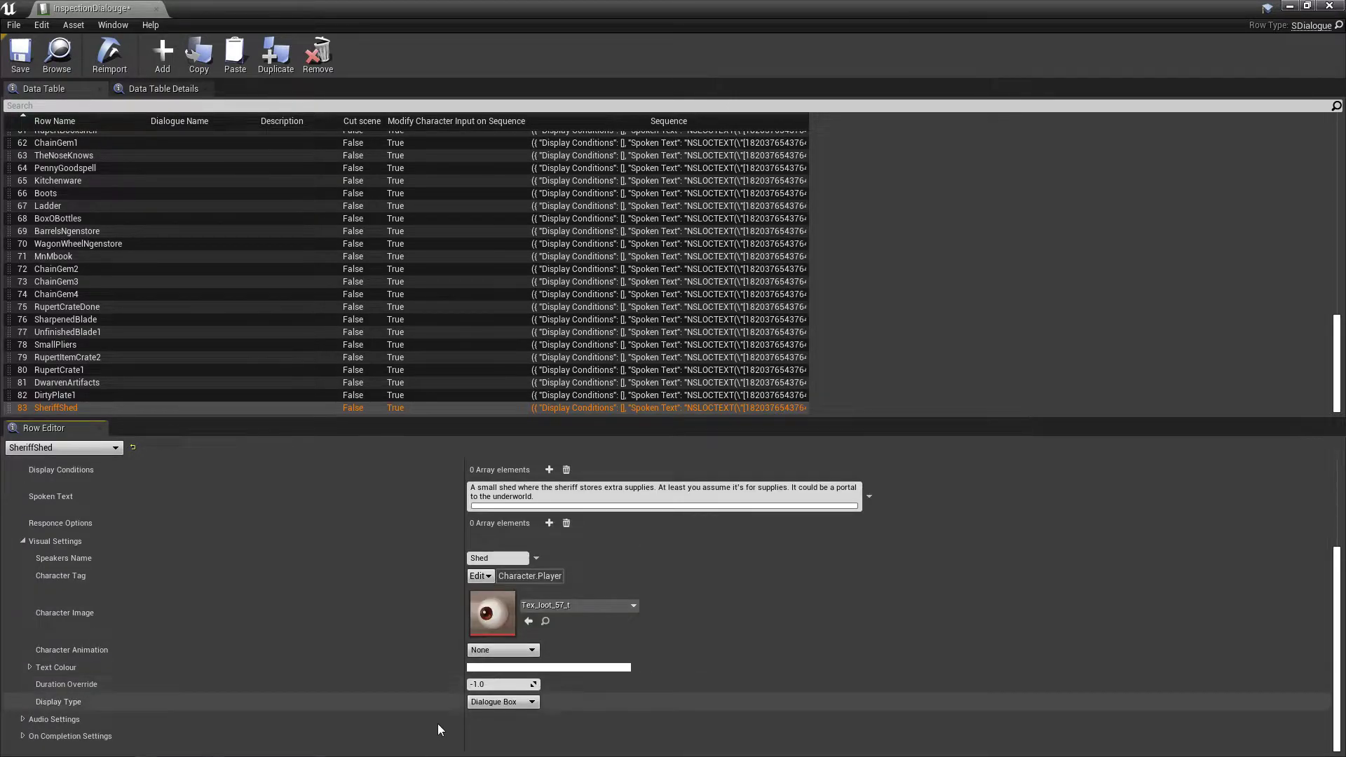
pyautogui.scroll(4, 579, 649)
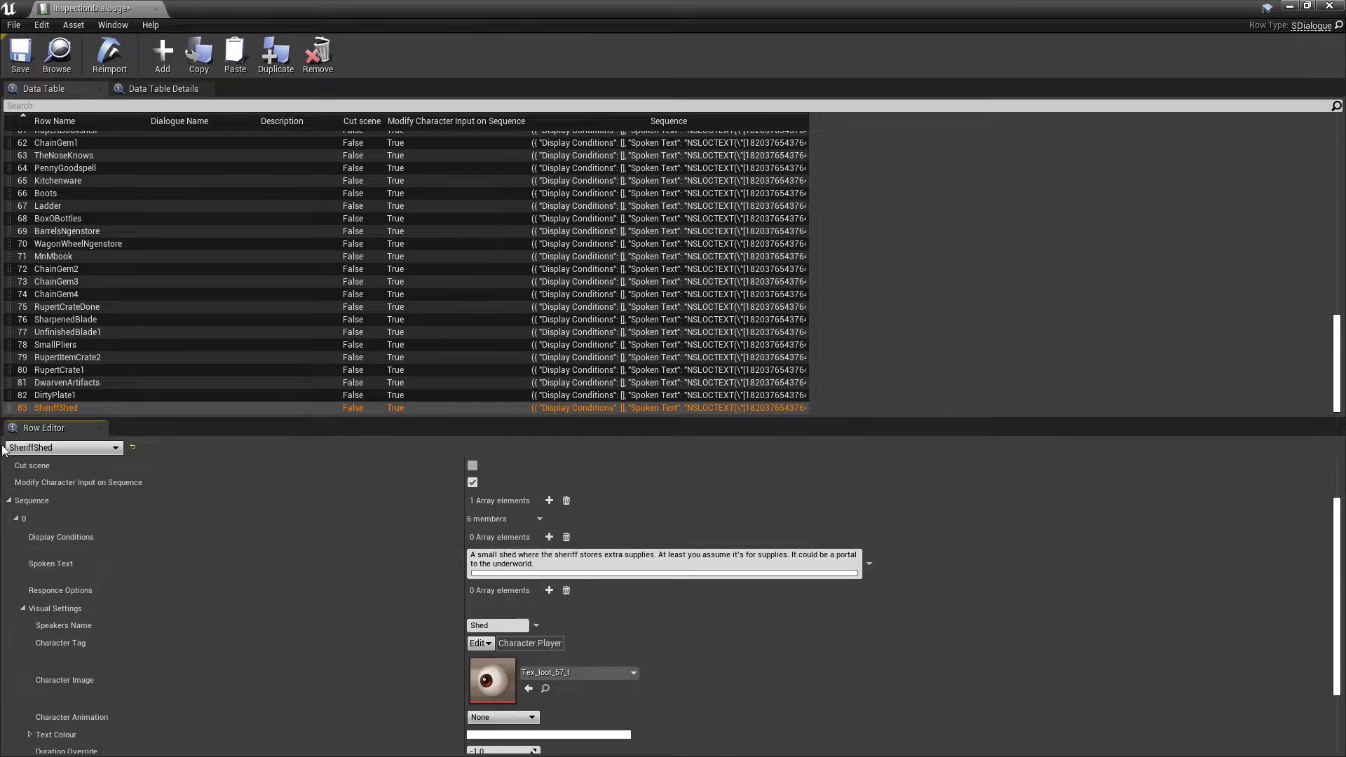
# Save the InspectionDialouge data table and close it.
pyautogui.click(20, 56)
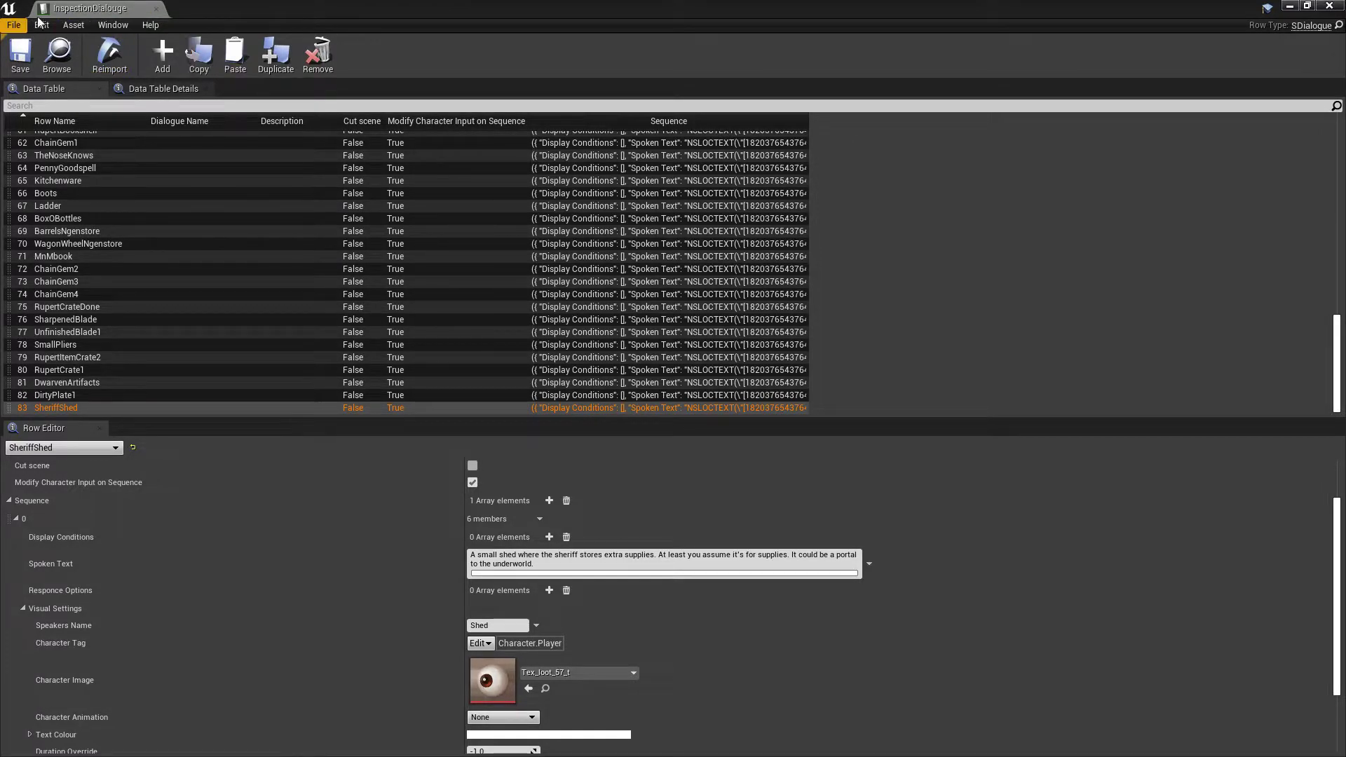
pyautogui.click(156, 9)
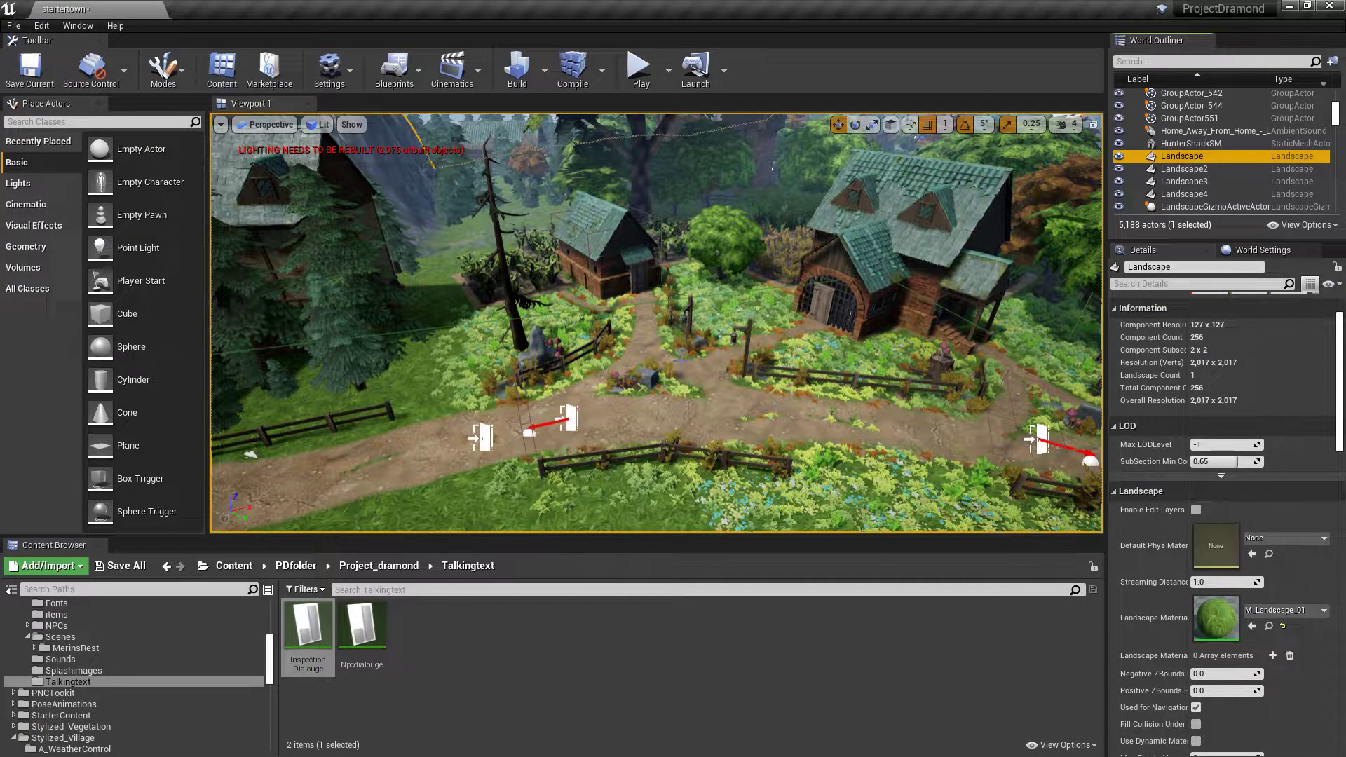
# Select the small shed in the level and open its SheriffShed blueprint in a maximized editor.
pyautogui.click(611, 263)
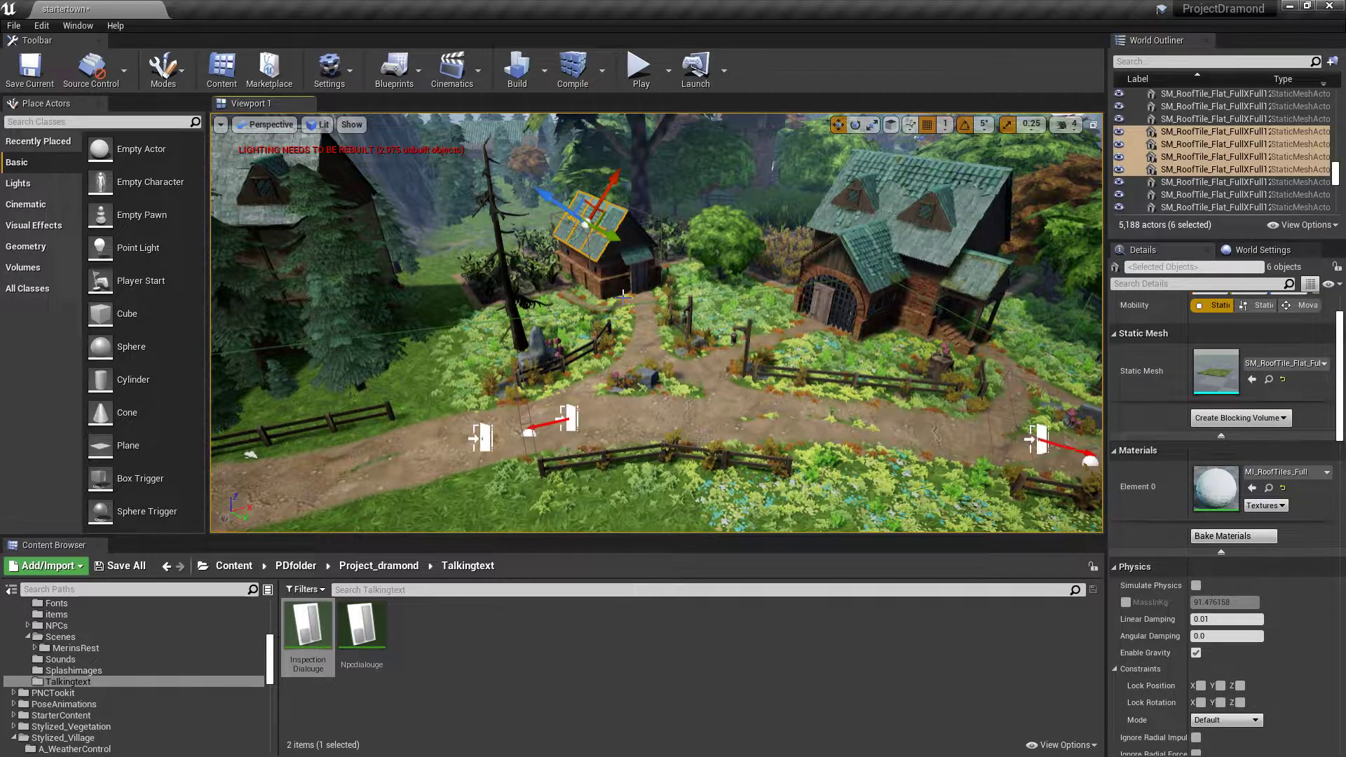
pyautogui.click(608, 277)
pyautogui.rightClick(1177, 166)
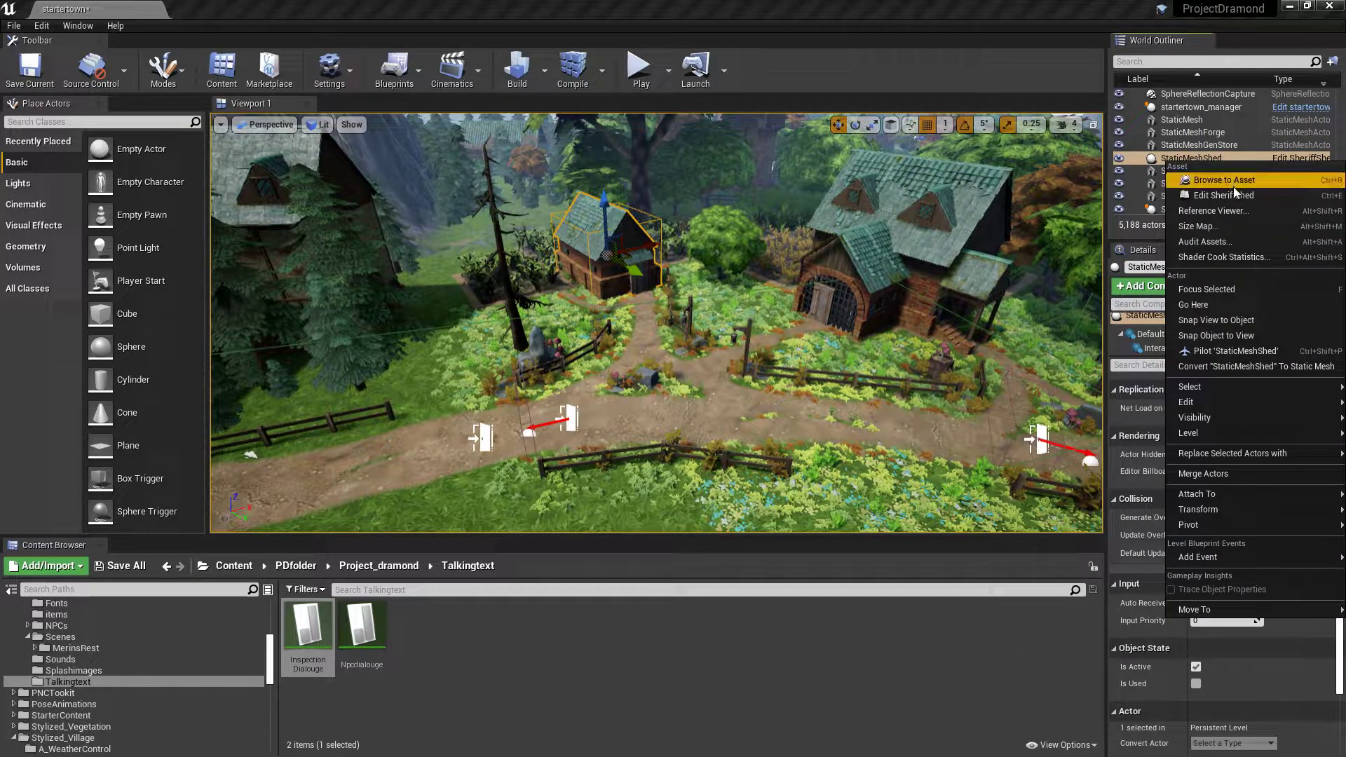
pyautogui.click(1234, 185)
pyautogui.scroll(-1, 573, 659)
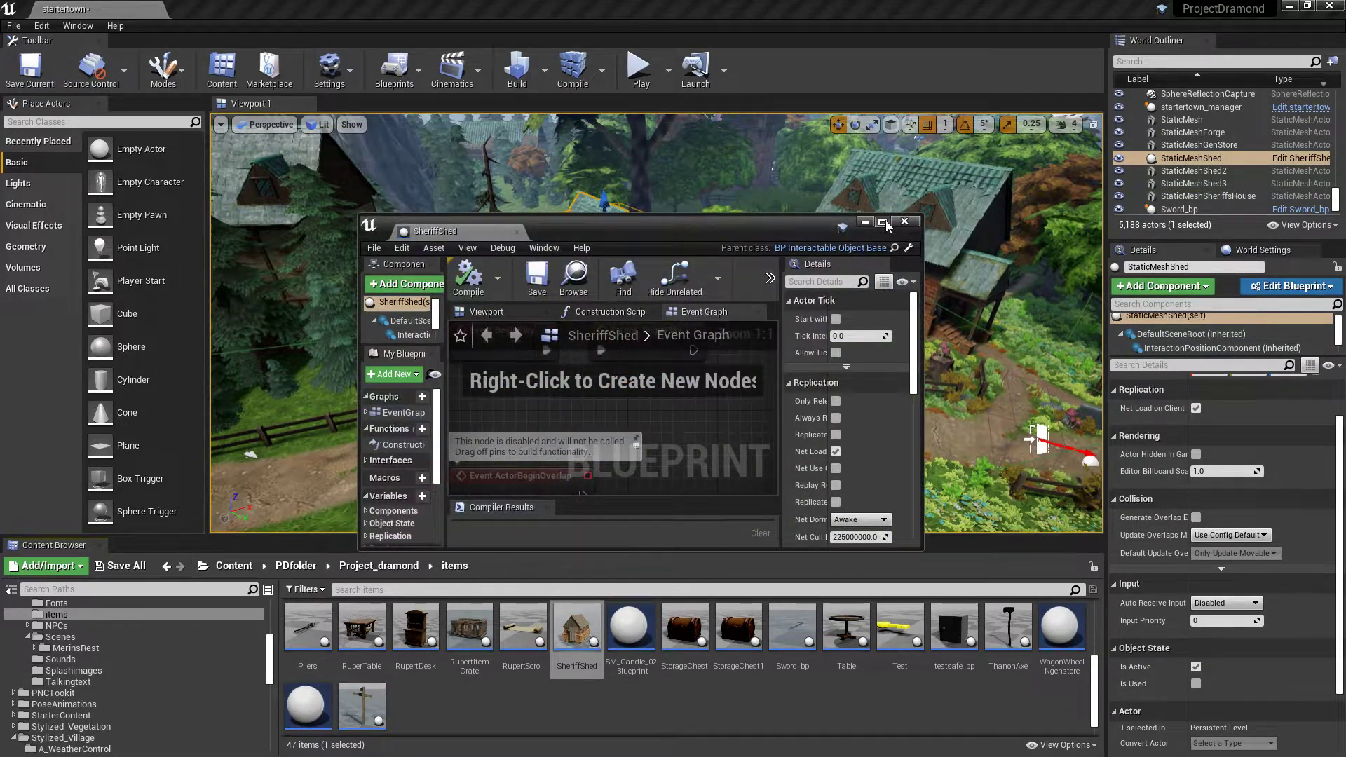
pyautogui.click(884, 223)
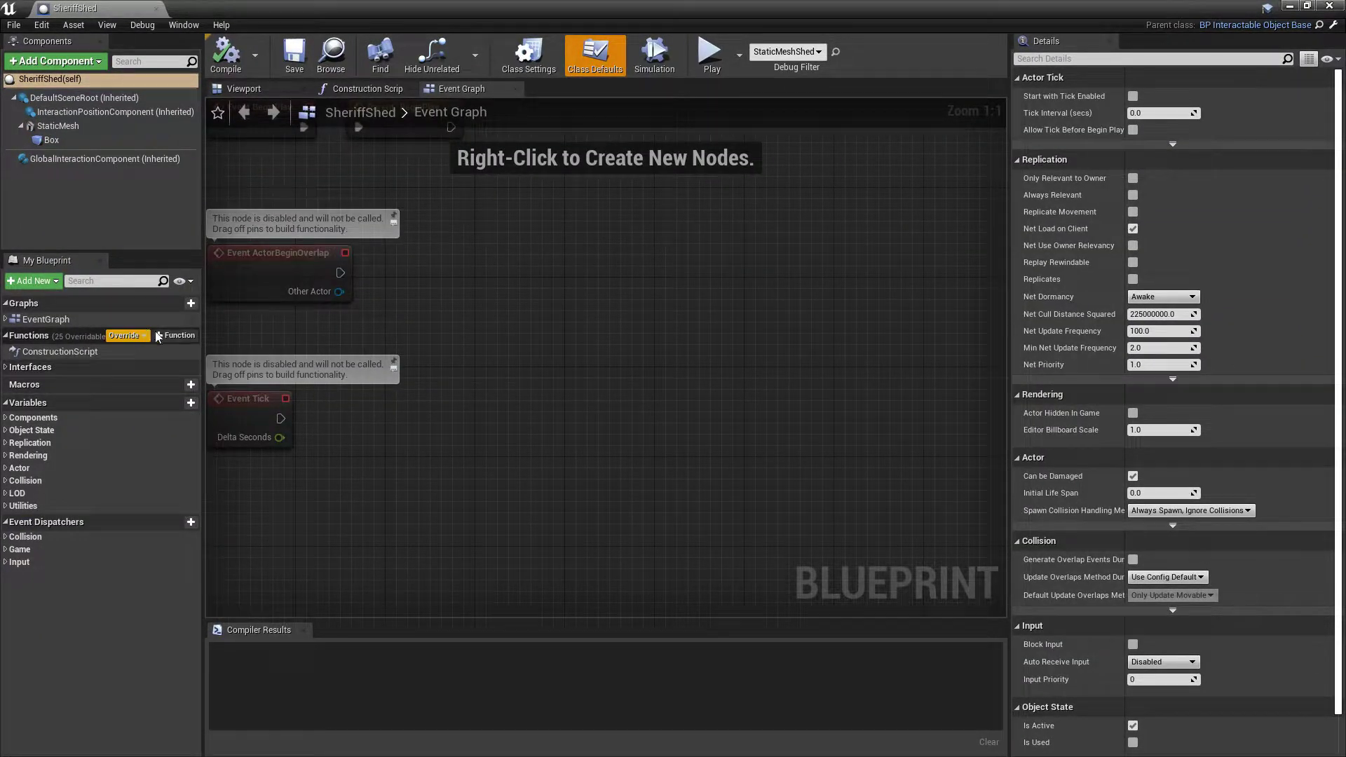
# Override the On Inspection function in the SheriffShed blueprint and add a Start Dialogue Sequence node to it.
pyautogui.click(136, 335)
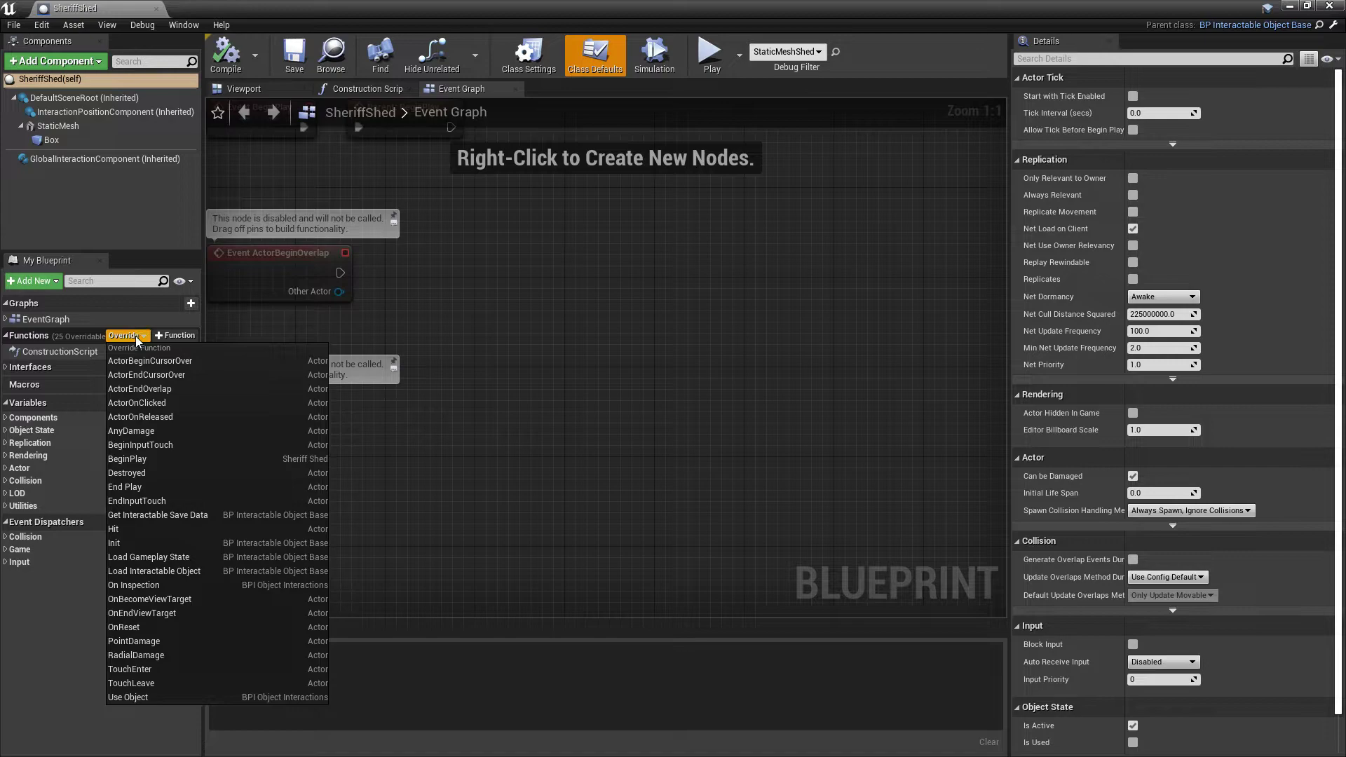
pyautogui.click(151, 586)
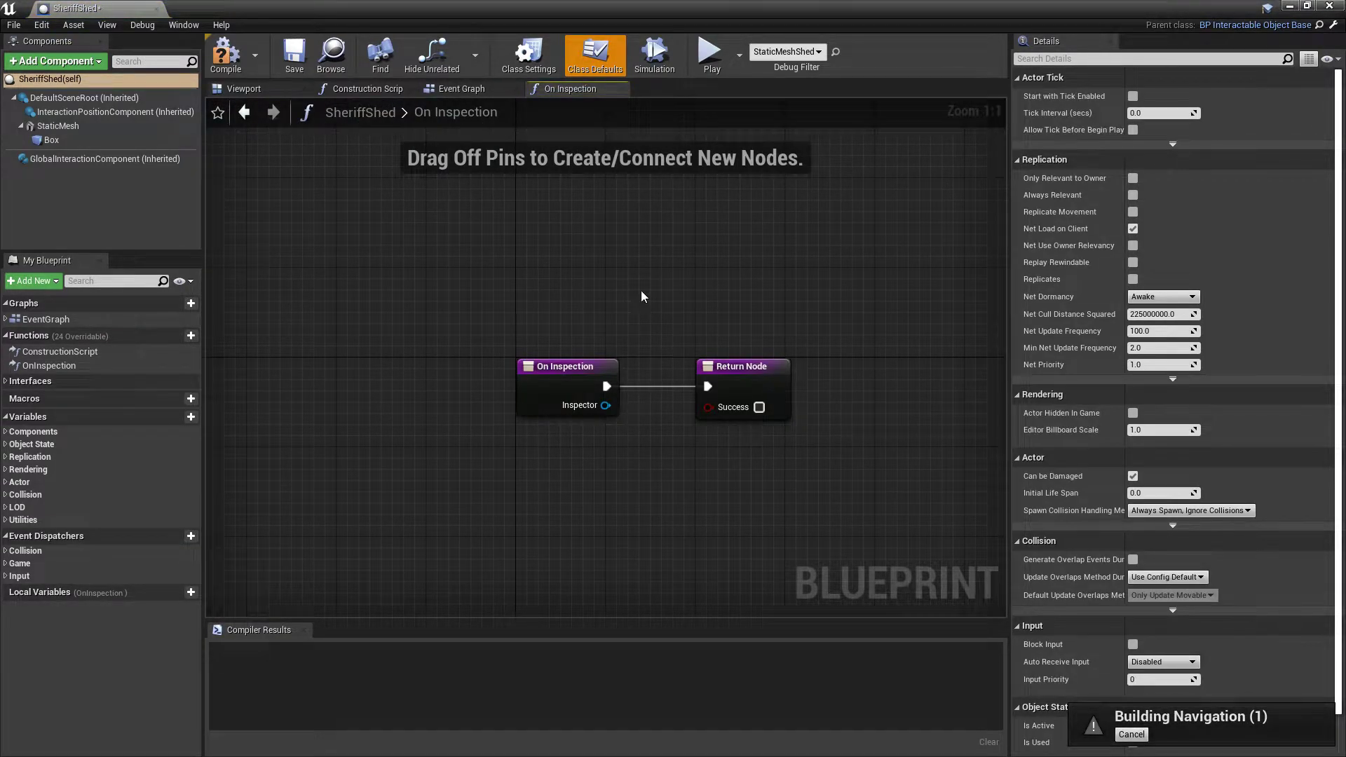
pyautogui.rightClick(641, 293)
pyautogui.write('start dia')
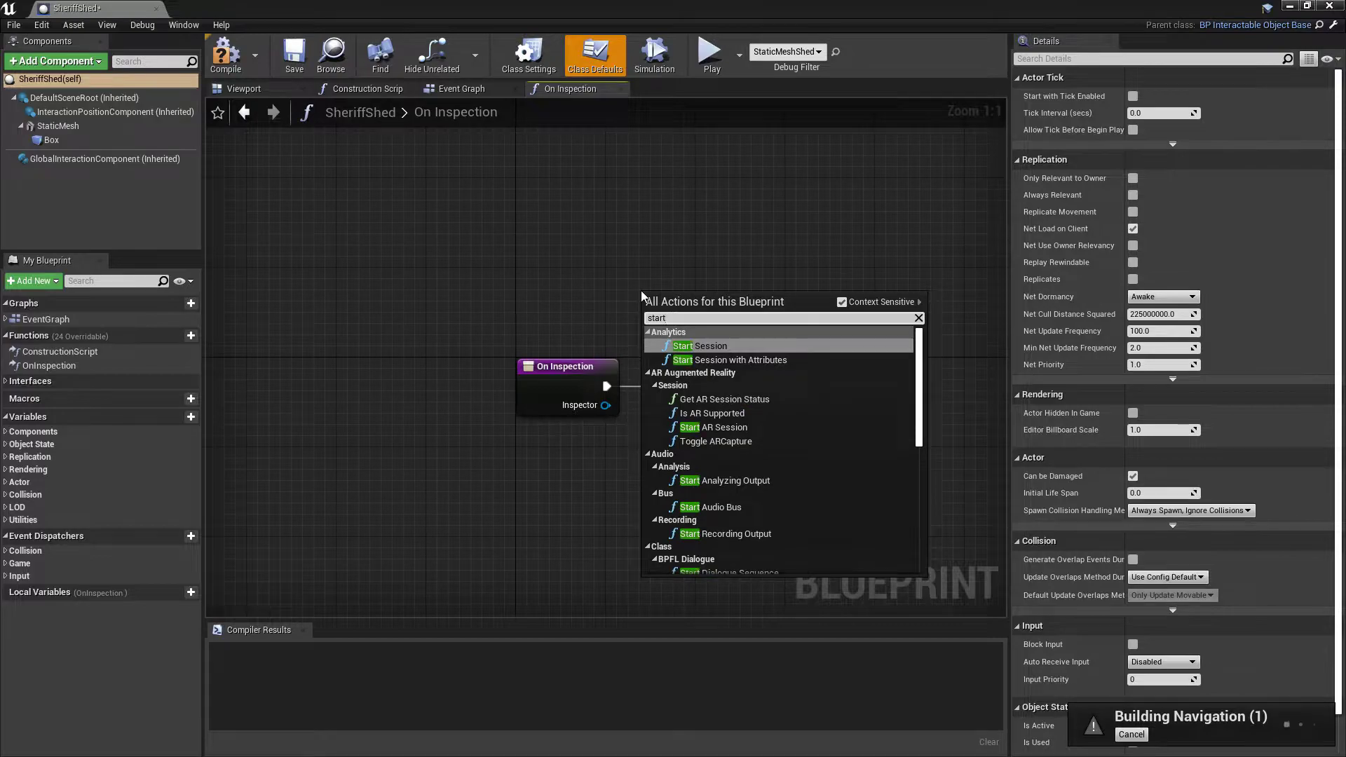
pyautogui.click(722, 363)
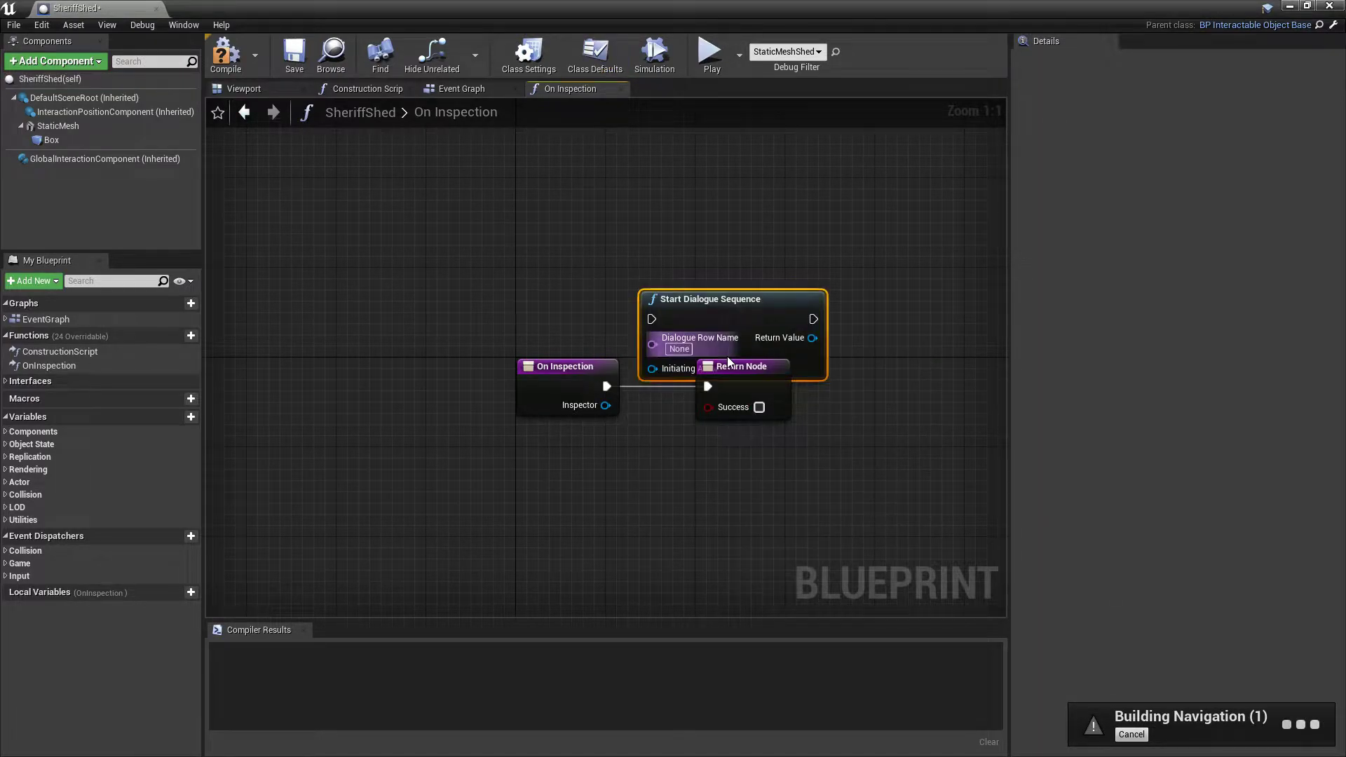
# Wire Start Dialogue Sequence between On Inspection and the Return Node, and enable Success on the Return Node.
pyautogui.moveTo(708, 294); pyautogui.dragTo(671, 236)
pyautogui.moveTo(607, 386); pyautogui.dragTo(618, 263)
pyautogui.moveTo(786, 270); pyautogui.dragTo(710, 386)
pyautogui.click(758, 408)
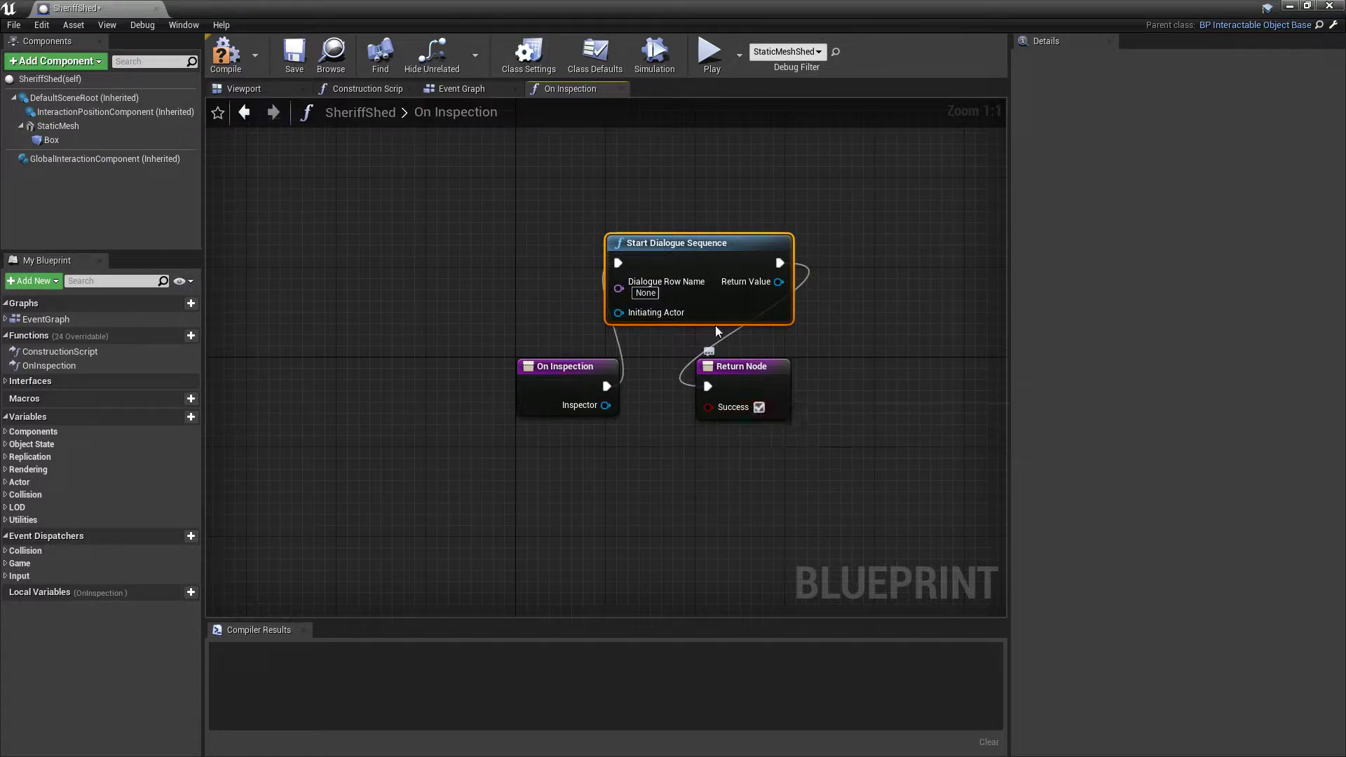
# Set the Dialogue Row Name of the Start Dialogue Sequence node to SheriffShed.
pyautogui.click(656, 295)
pyautogui.write('Sh')
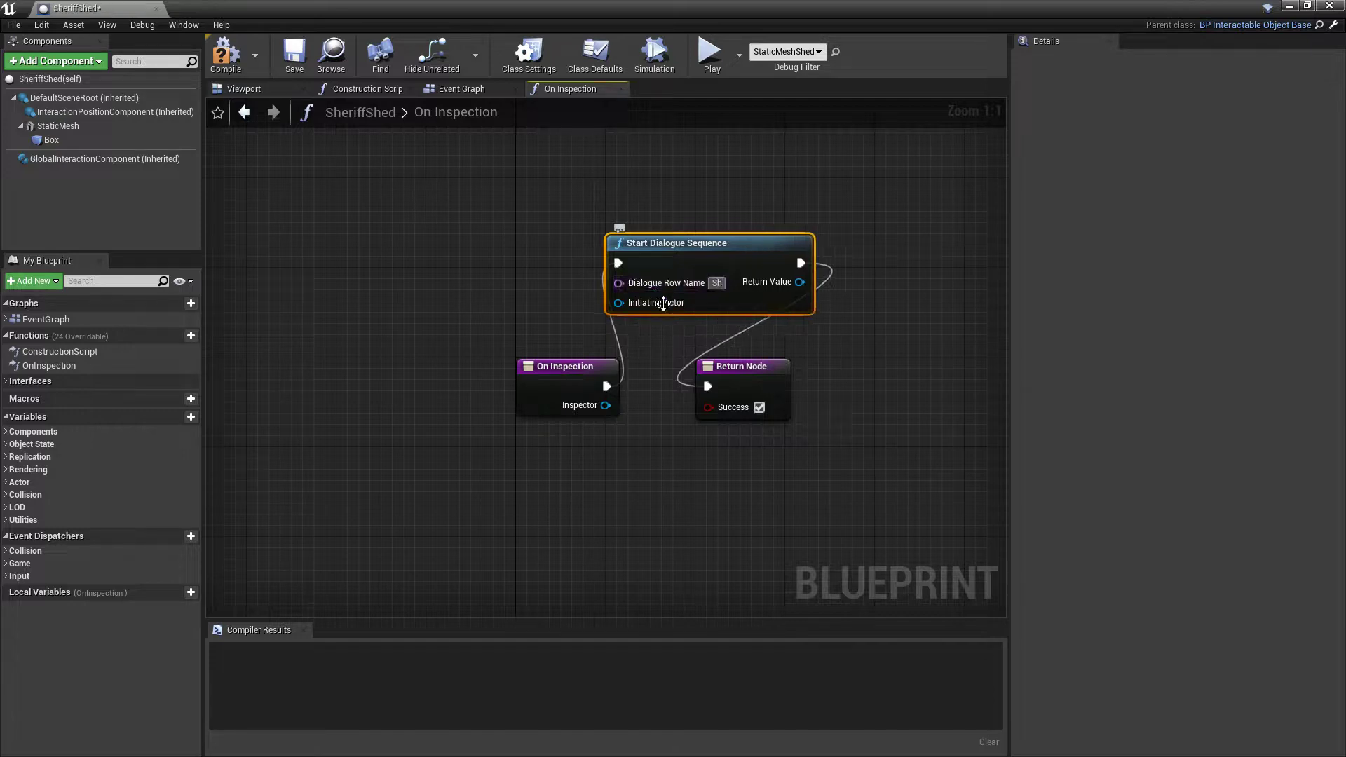
pyautogui.write('eriff')
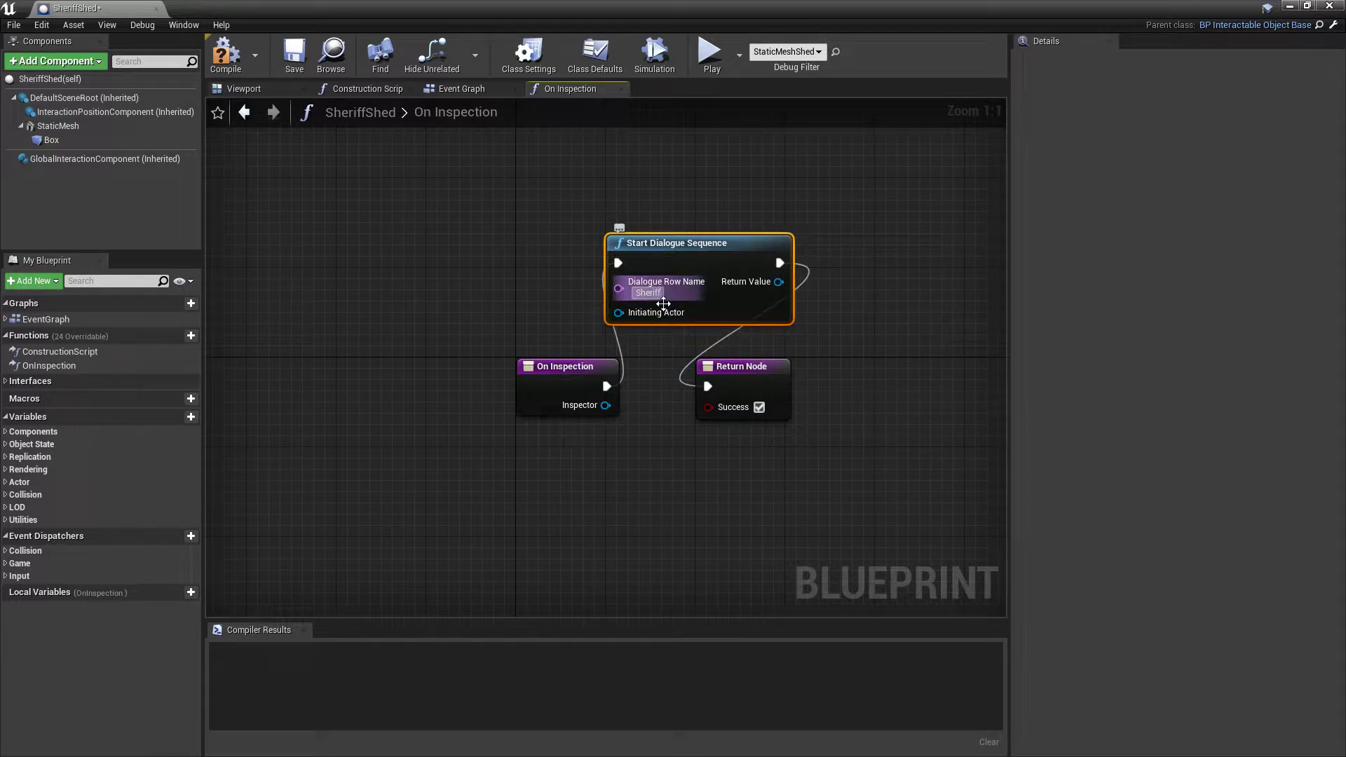
pyautogui.write('Shed')
pyautogui.press('Return')
# Compile and save the SheriffShed blueprint, and close its editor.
pyautogui.click(222, 66)
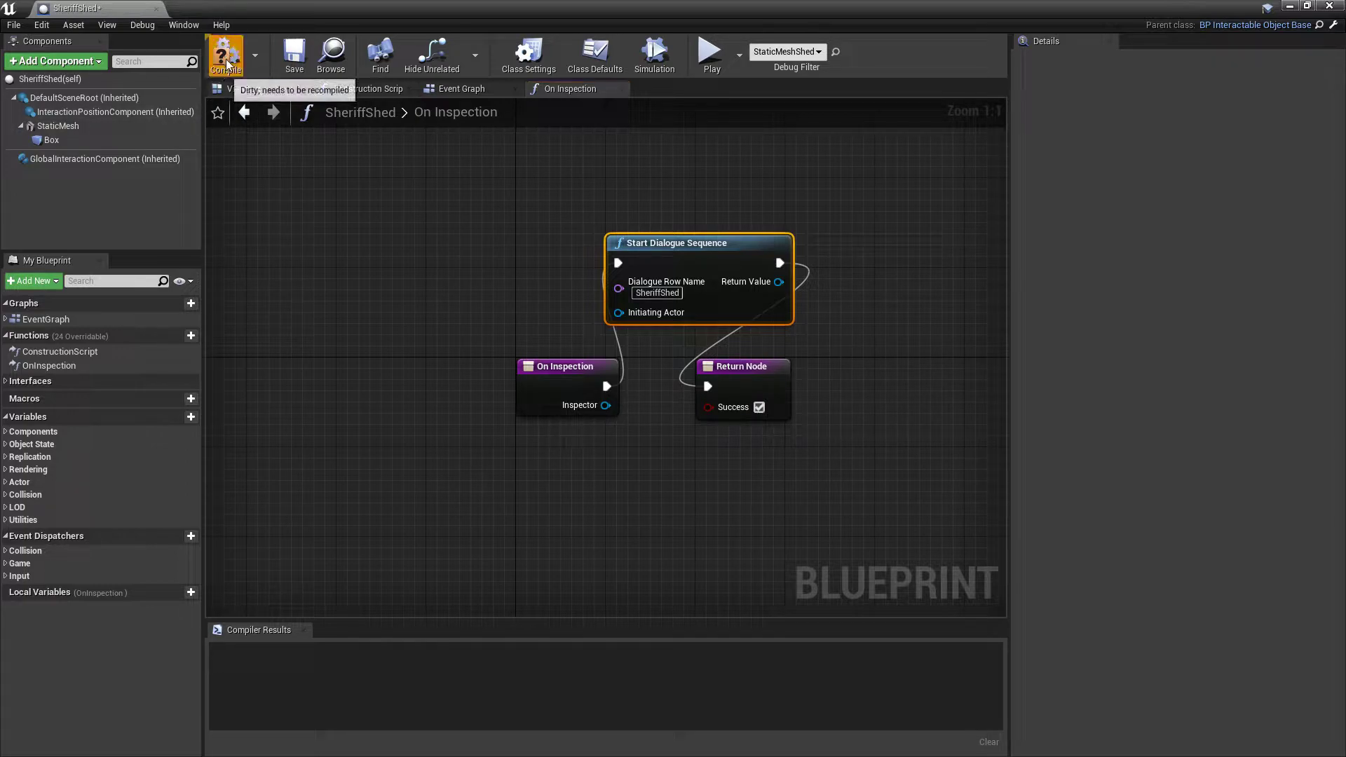
pyautogui.click(285, 70)
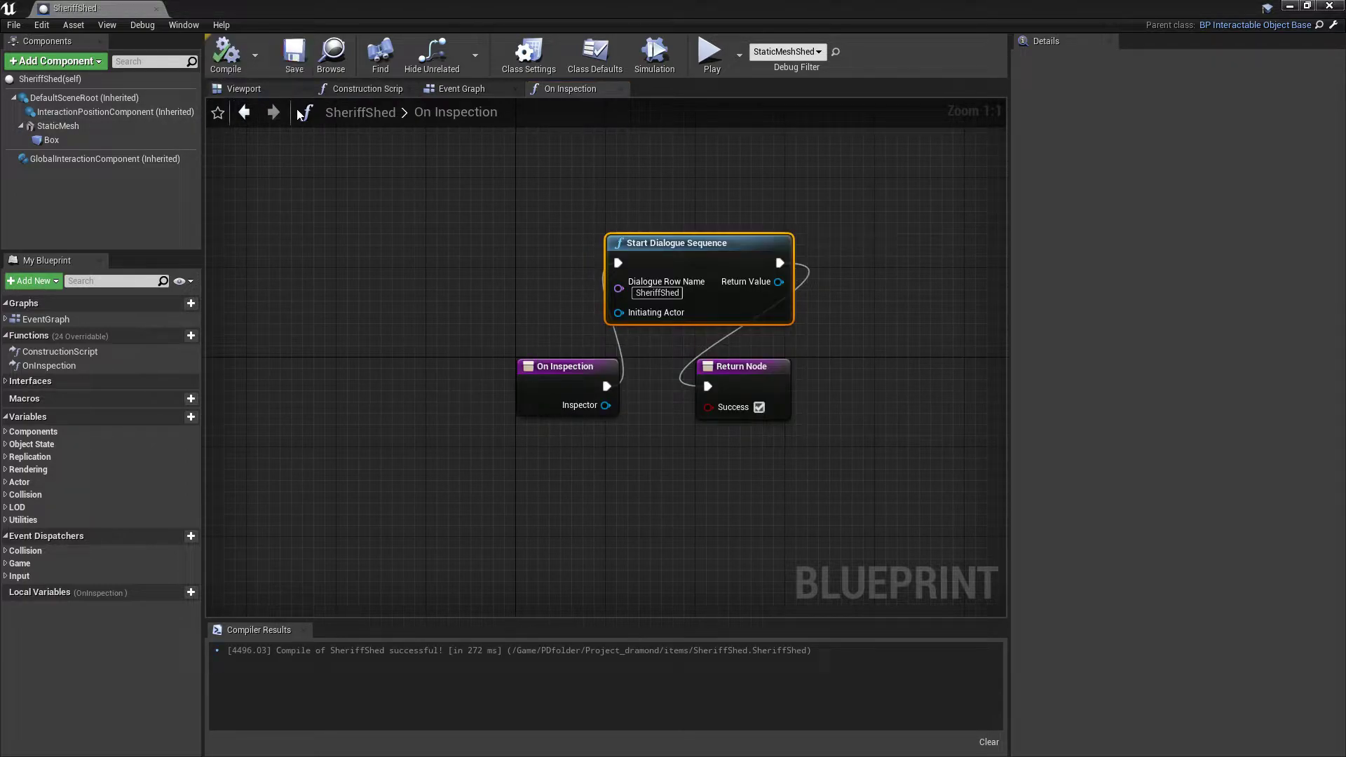
pyautogui.click(156, 7)
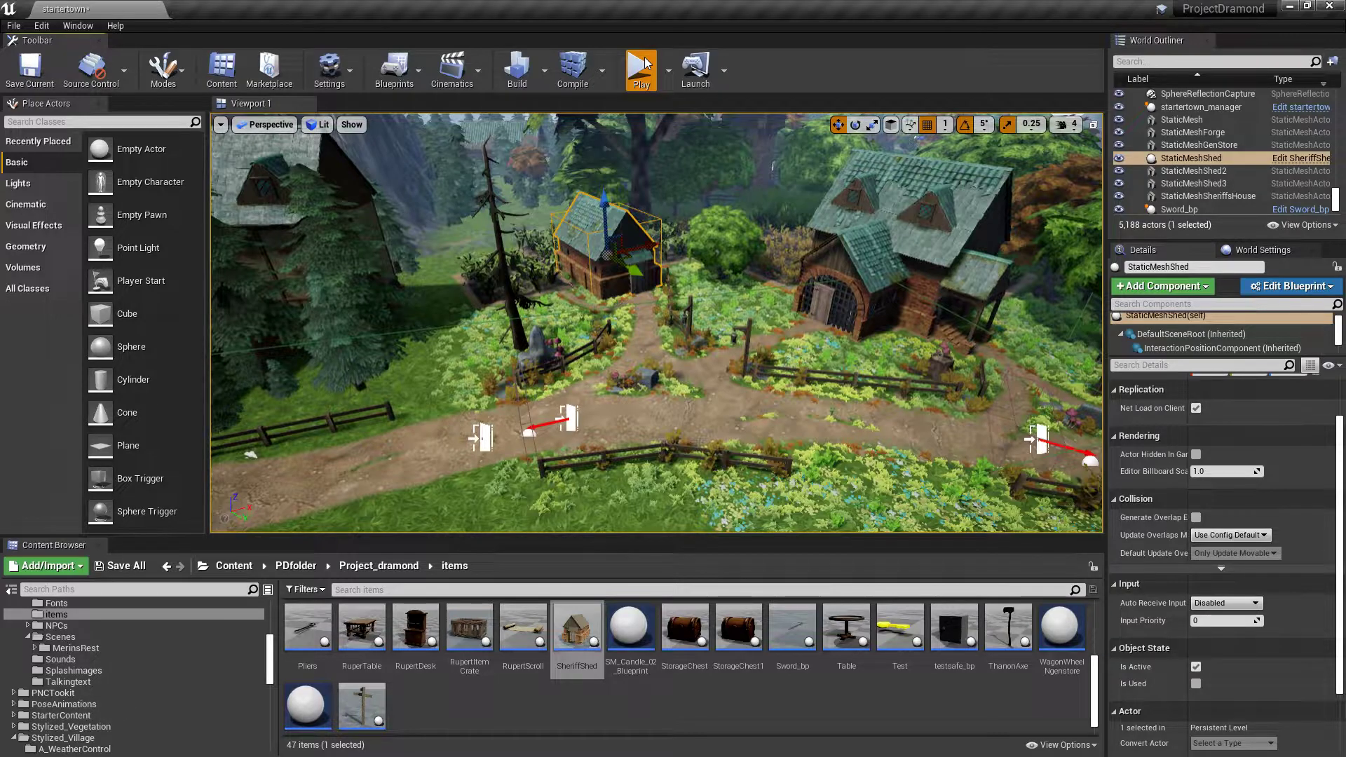
# Play the level full screen to test the Storage Shed's interaction, and stop the simulation when done.
pyautogui.click(640, 68)
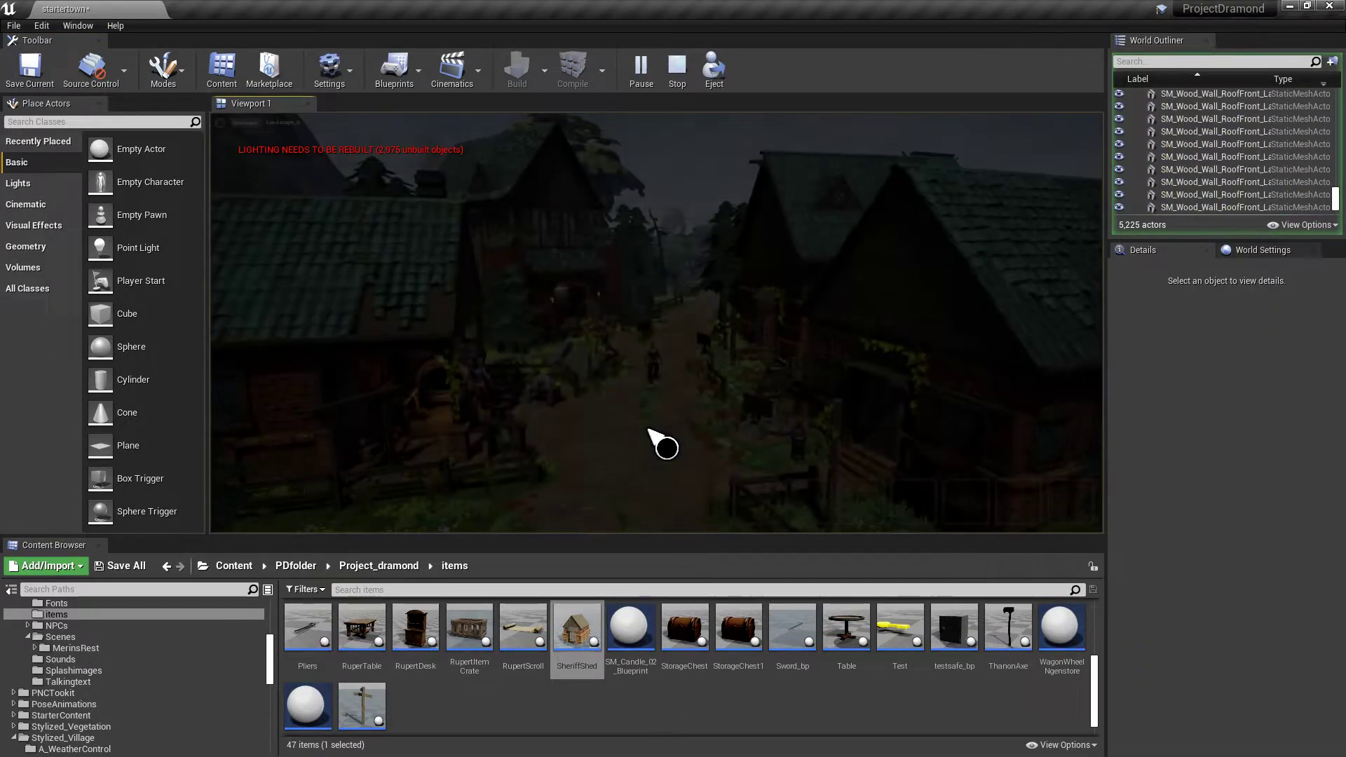
pyautogui.press('F11')
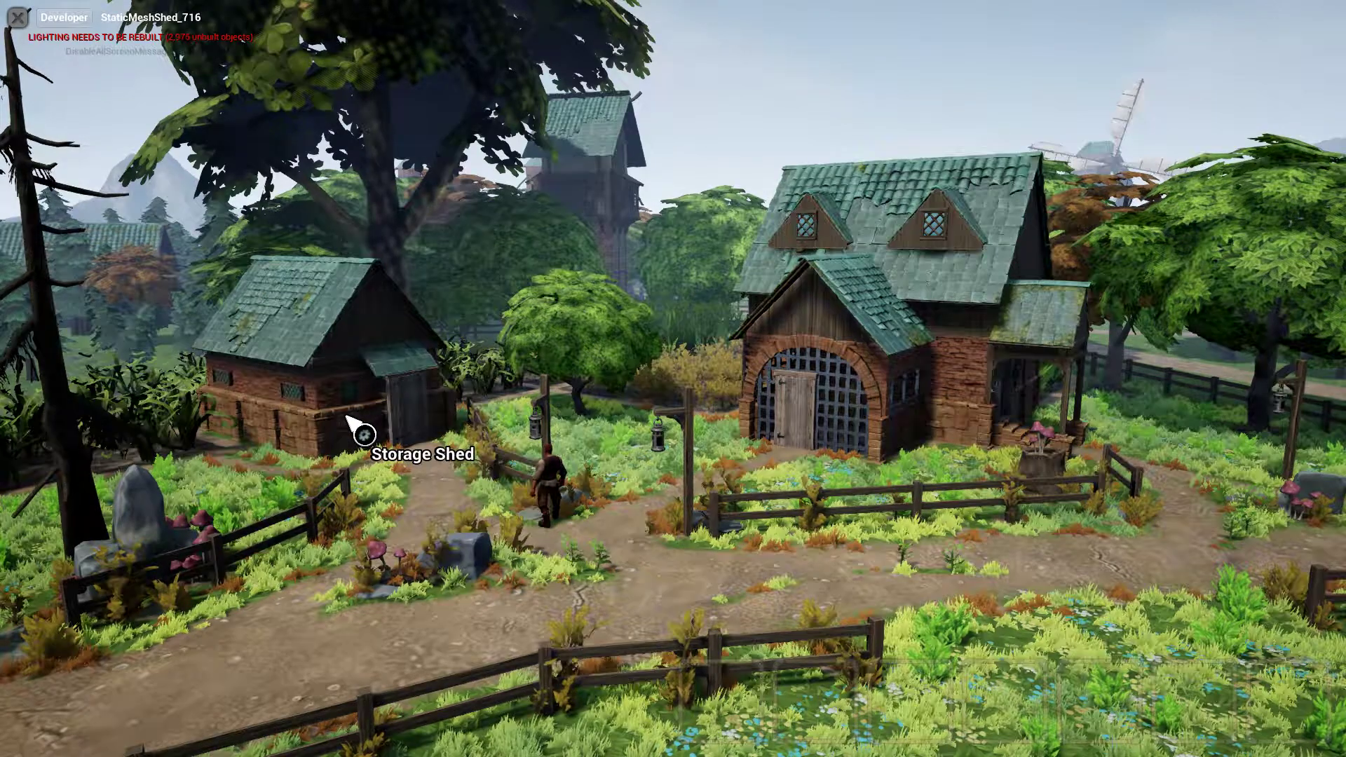
pyautogui.press('F11')
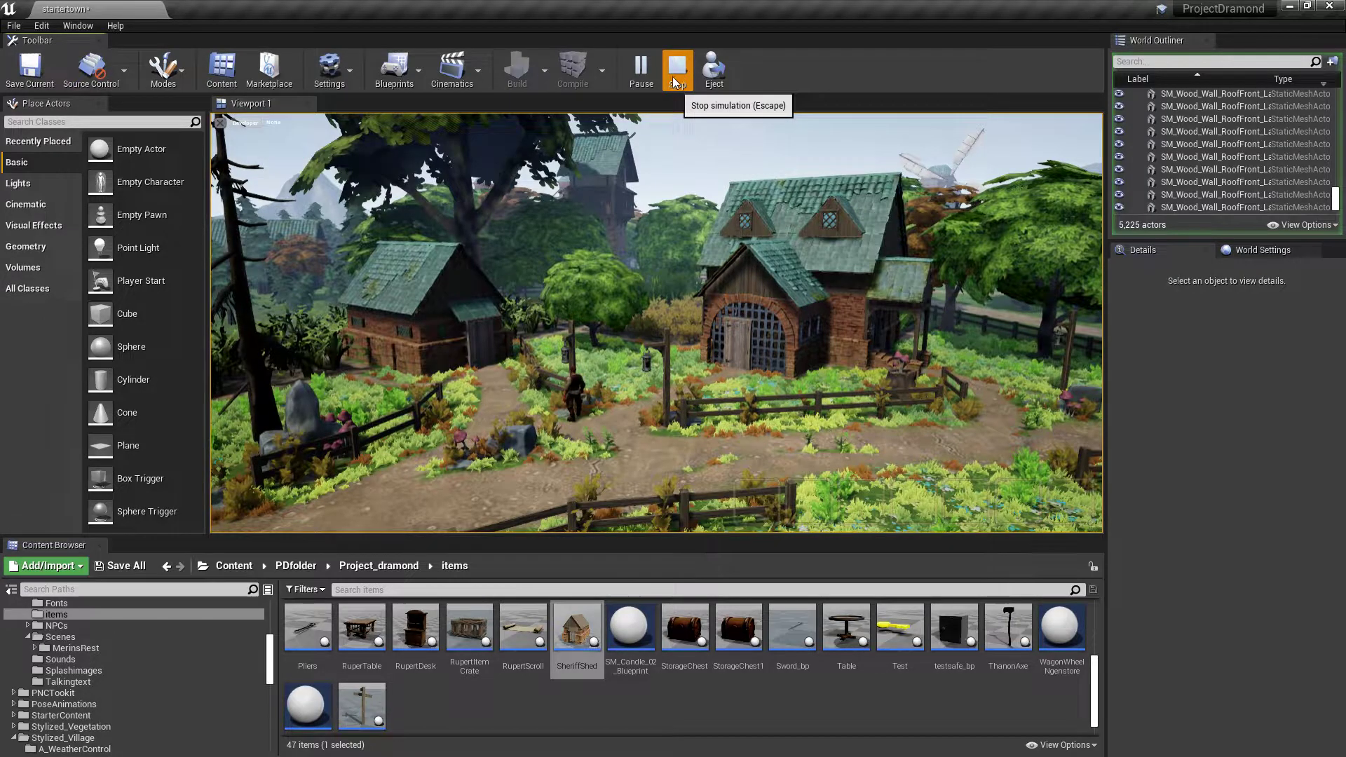
pyautogui.click(675, 78)
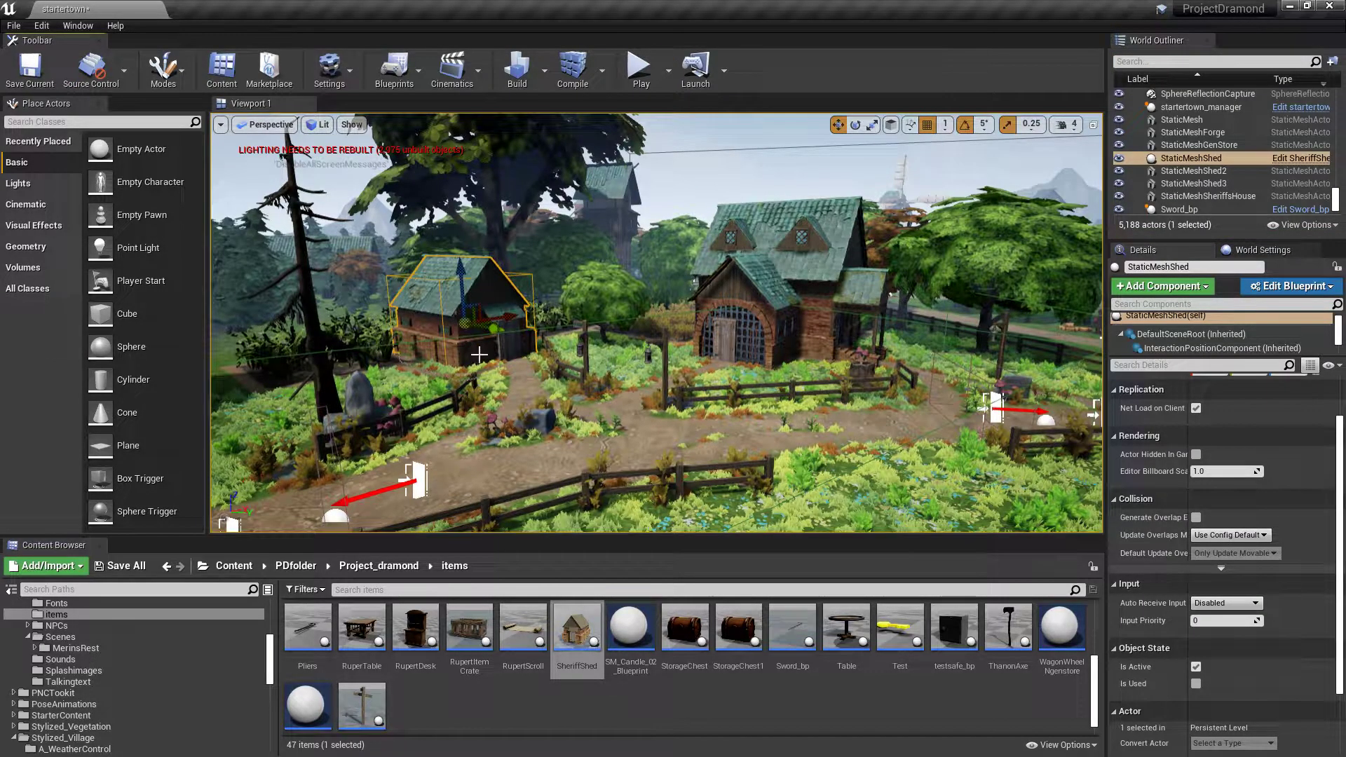
# Set the disabled interaction in the shed's GlobalInteractionComponent to Use instead of Inspect.
pyautogui.scroll(-2, 1189, 346)
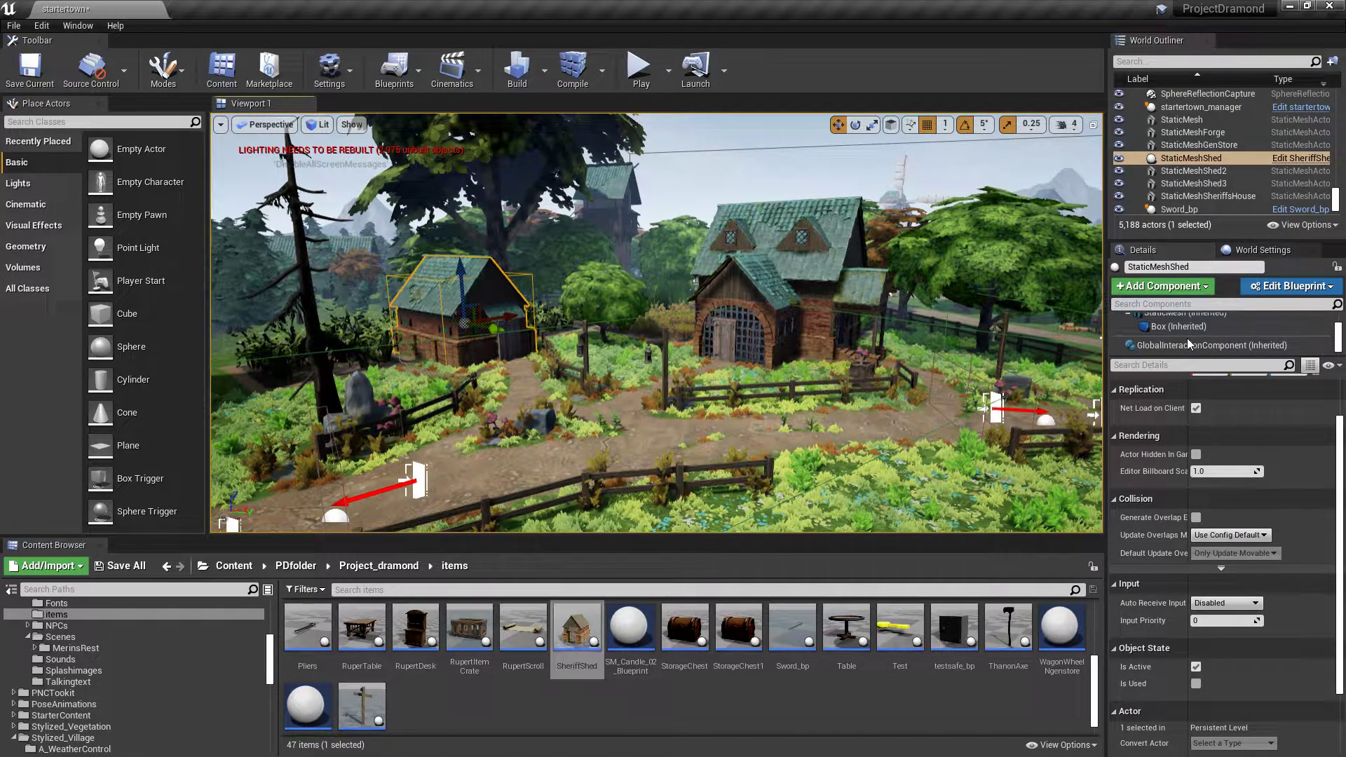
pyautogui.click(1180, 345)
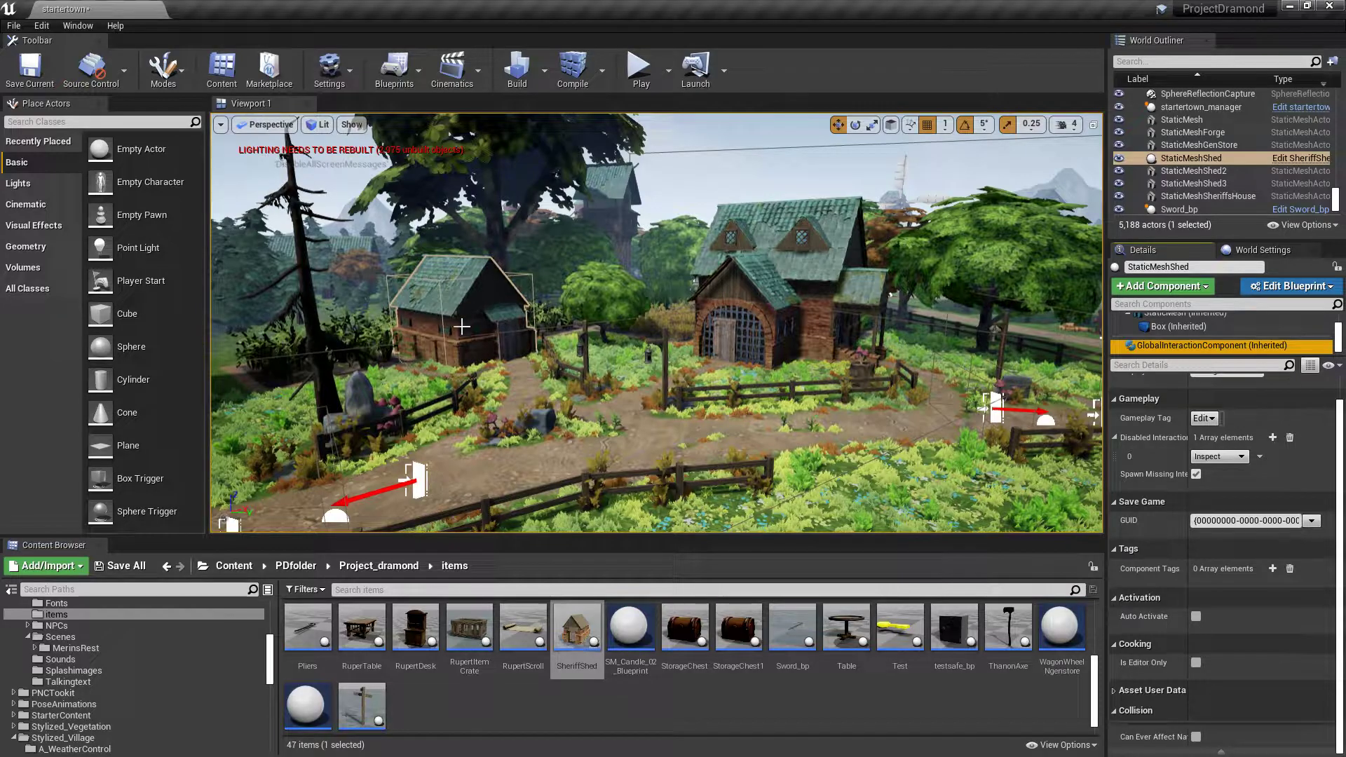
pyautogui.click(1216, 457)
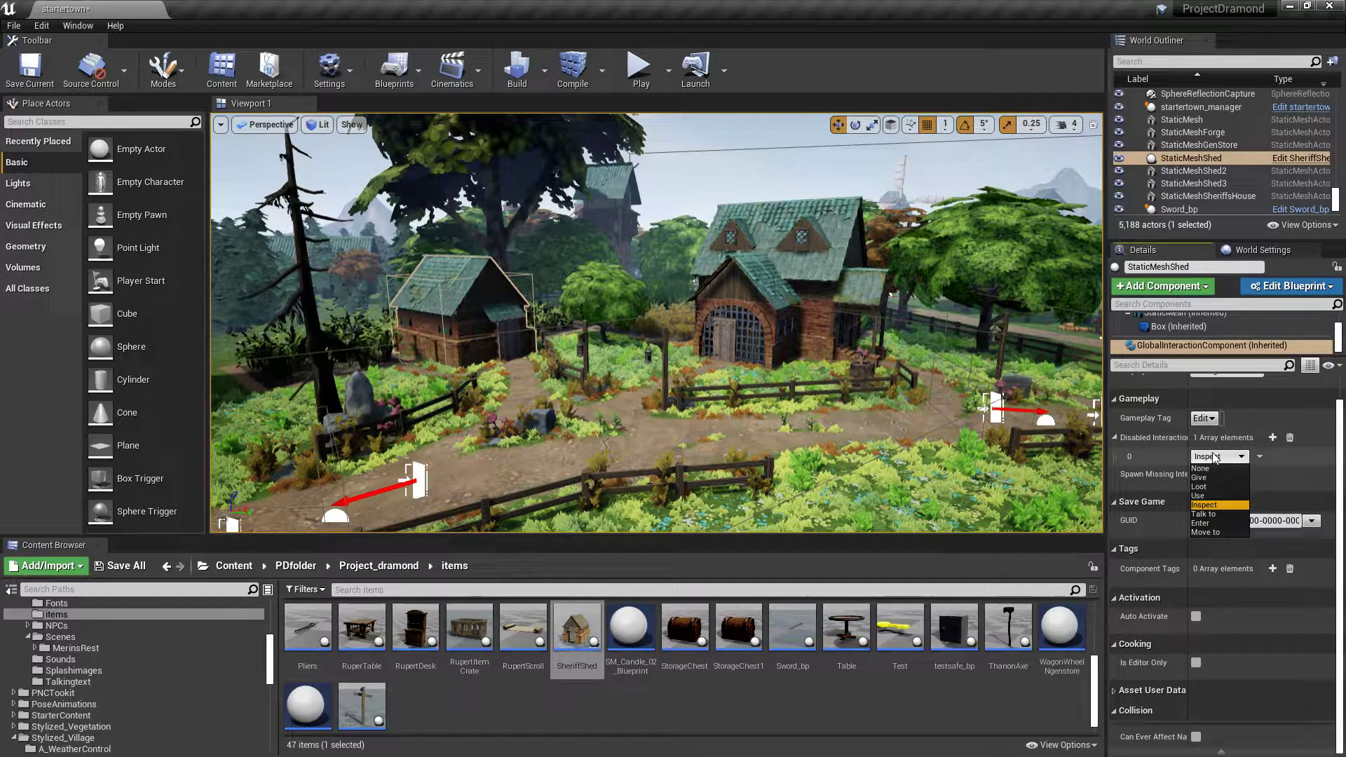
pyautogui.click(1200, 495)
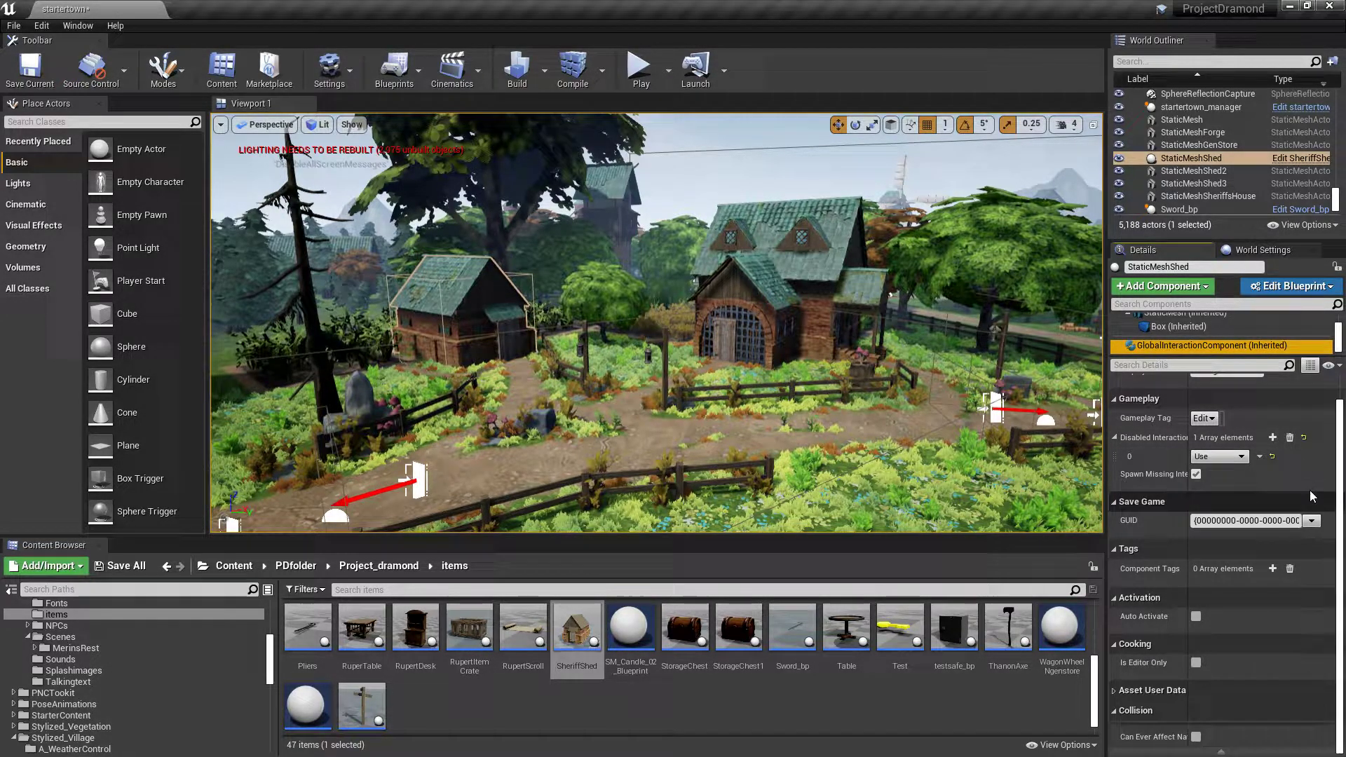
pyautogui.click(1196, 474)
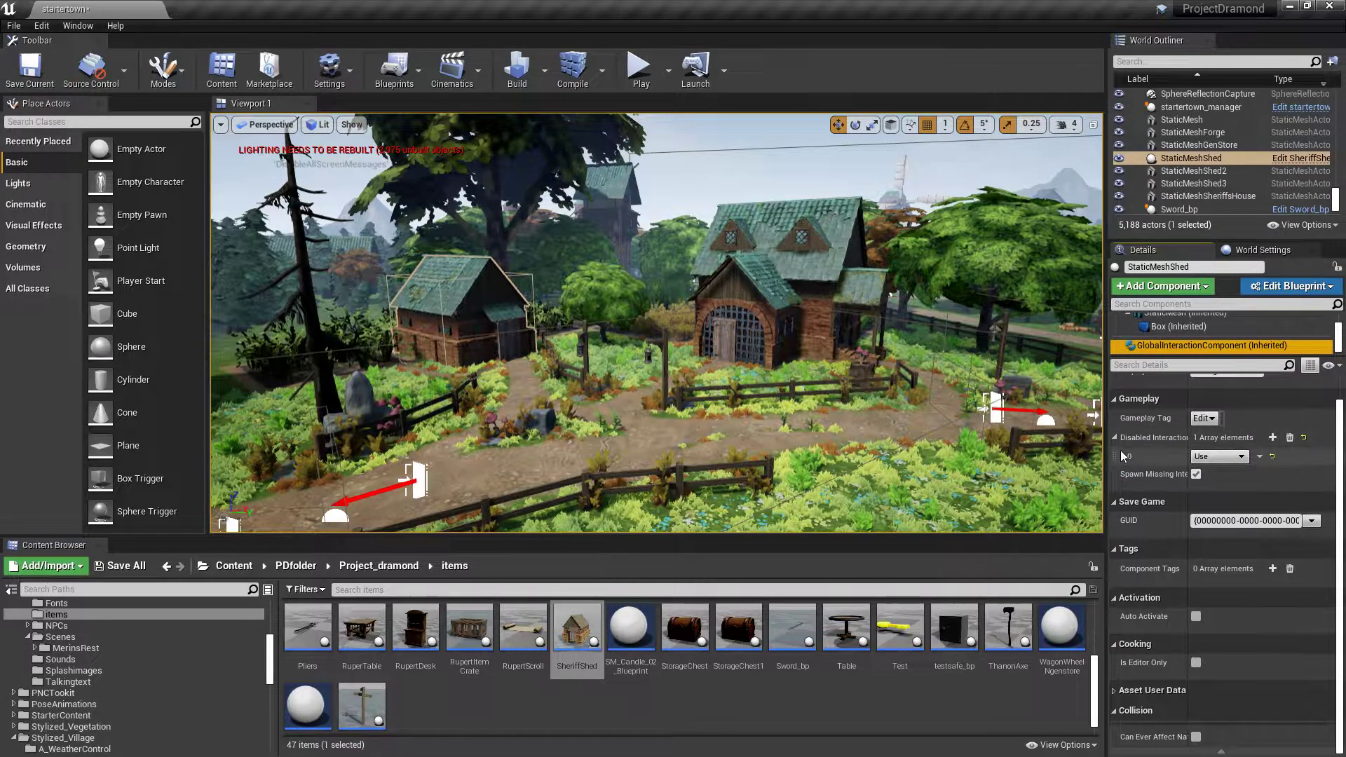
pyautogui.click(1209, 454)
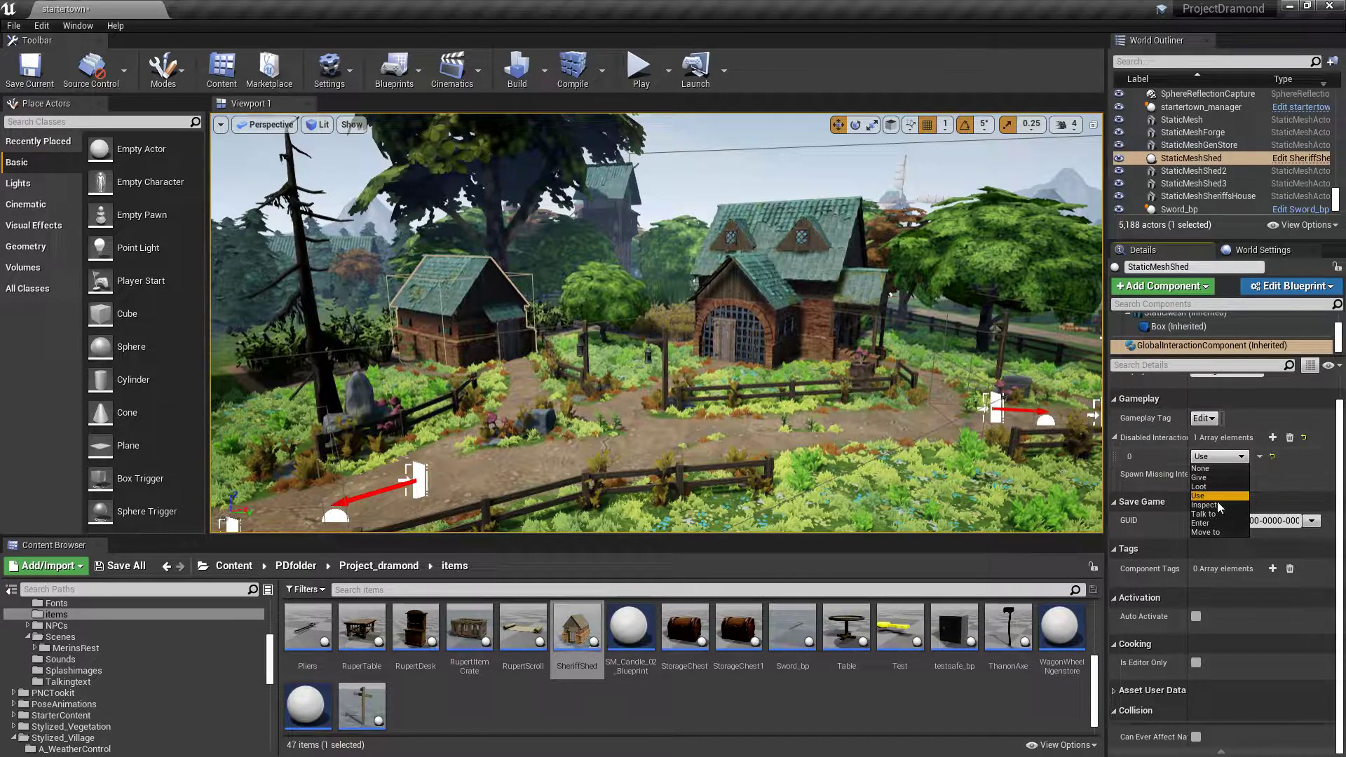
pyautogui.click(1136, 454)
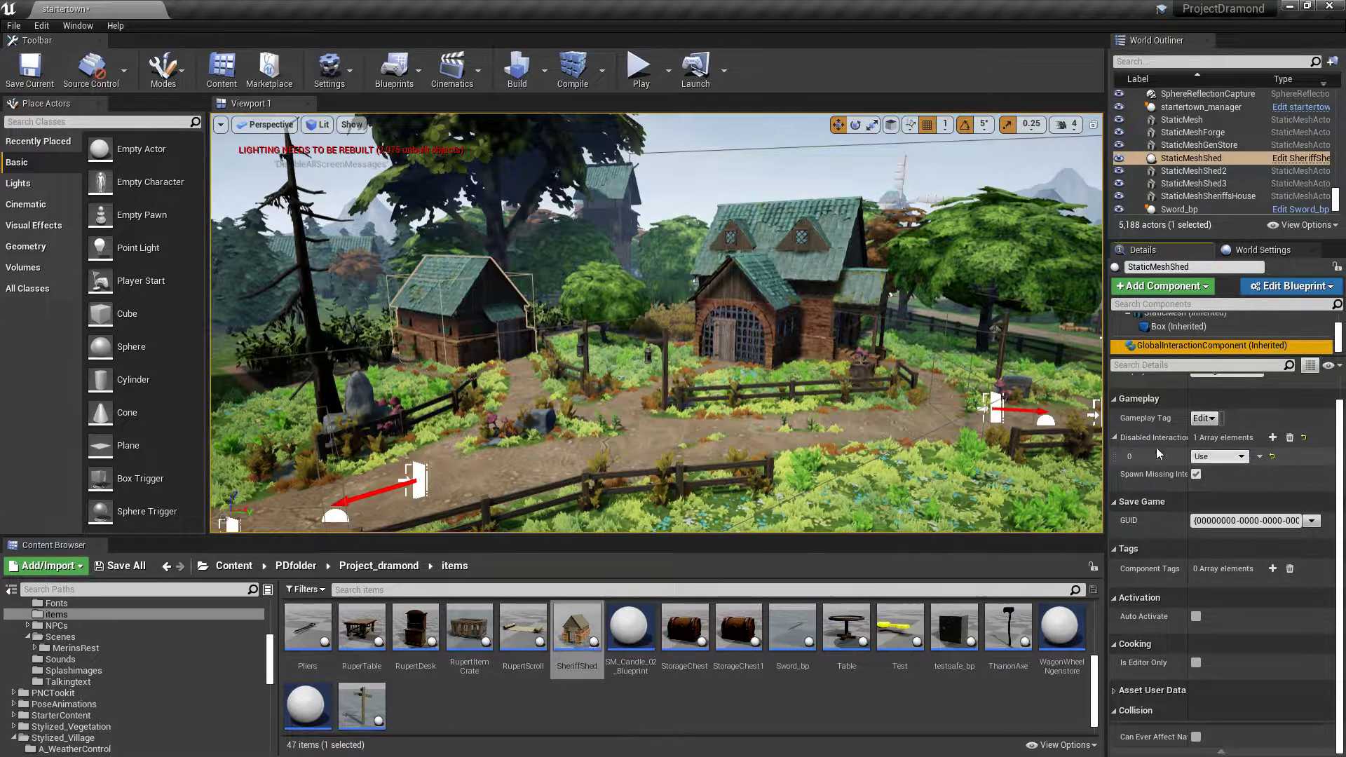
# Play the level full screen, inspect the Storage Shed to trigger its dialogue, and dismiss the dialogue box.
pyautogui.click(635, 76)
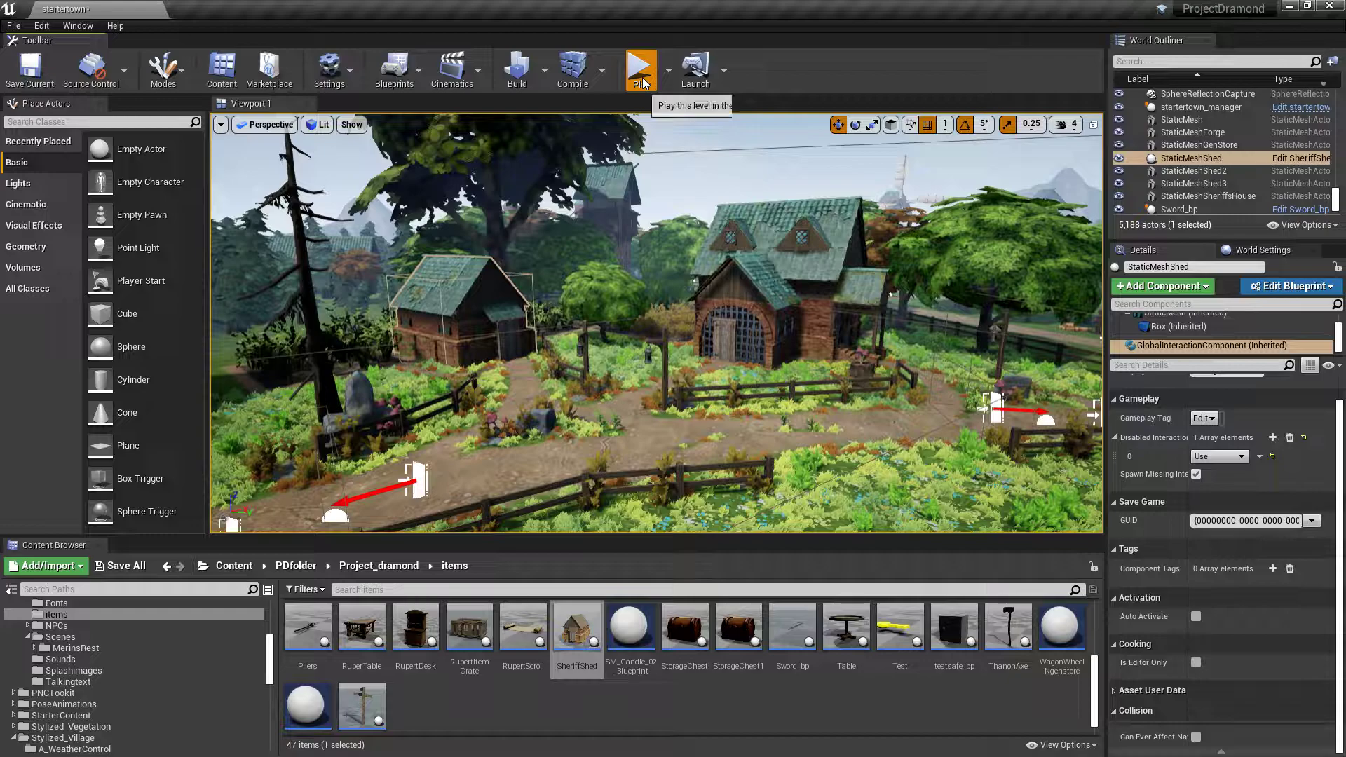
pyautogui.click(641, 78)
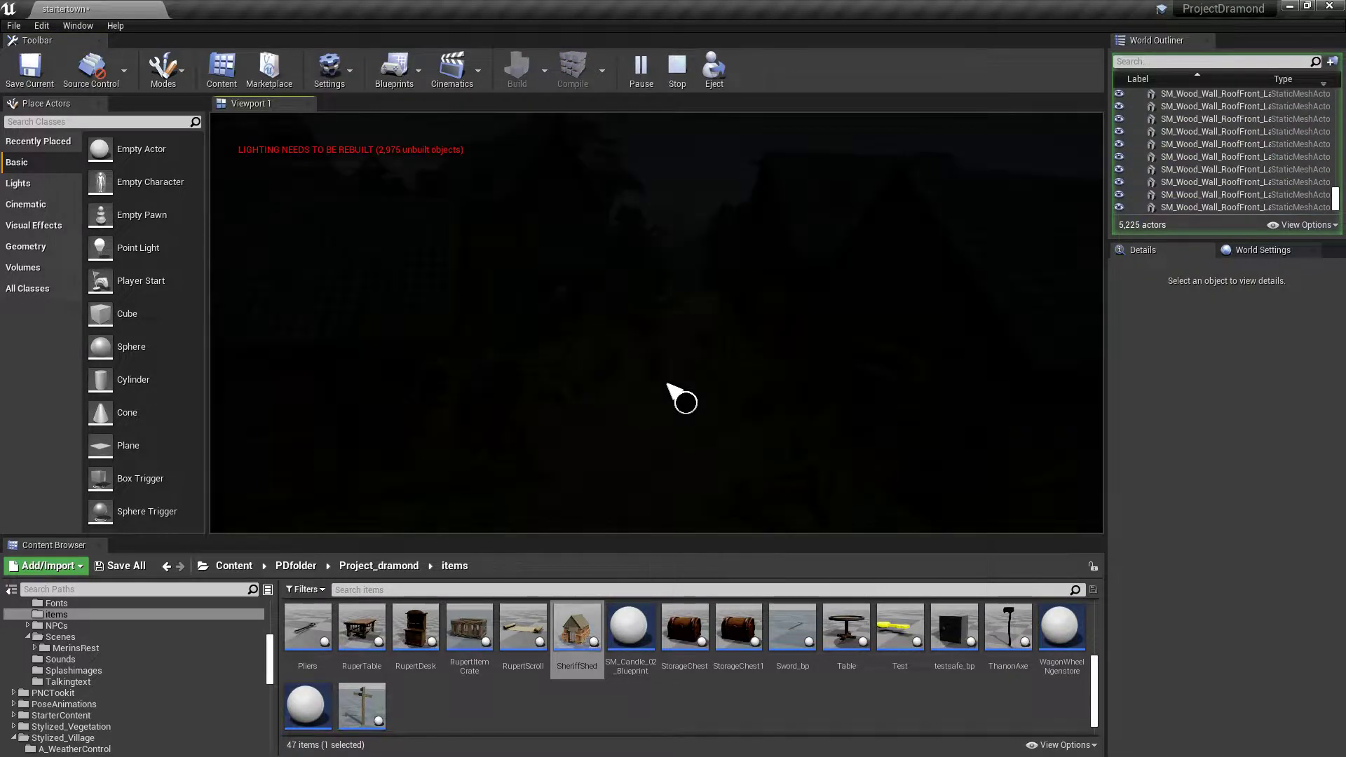
pyautogui.press('F11')
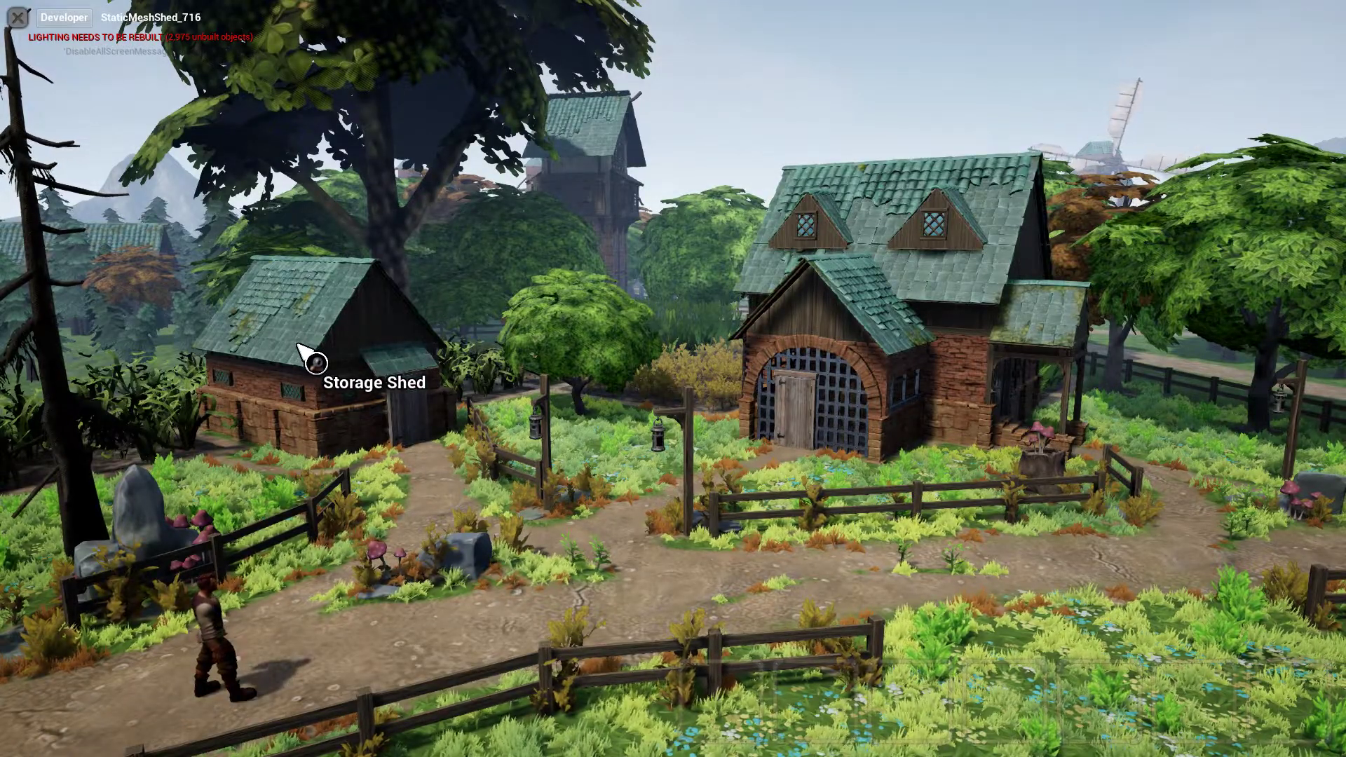
pyautogui.click(324, 390)
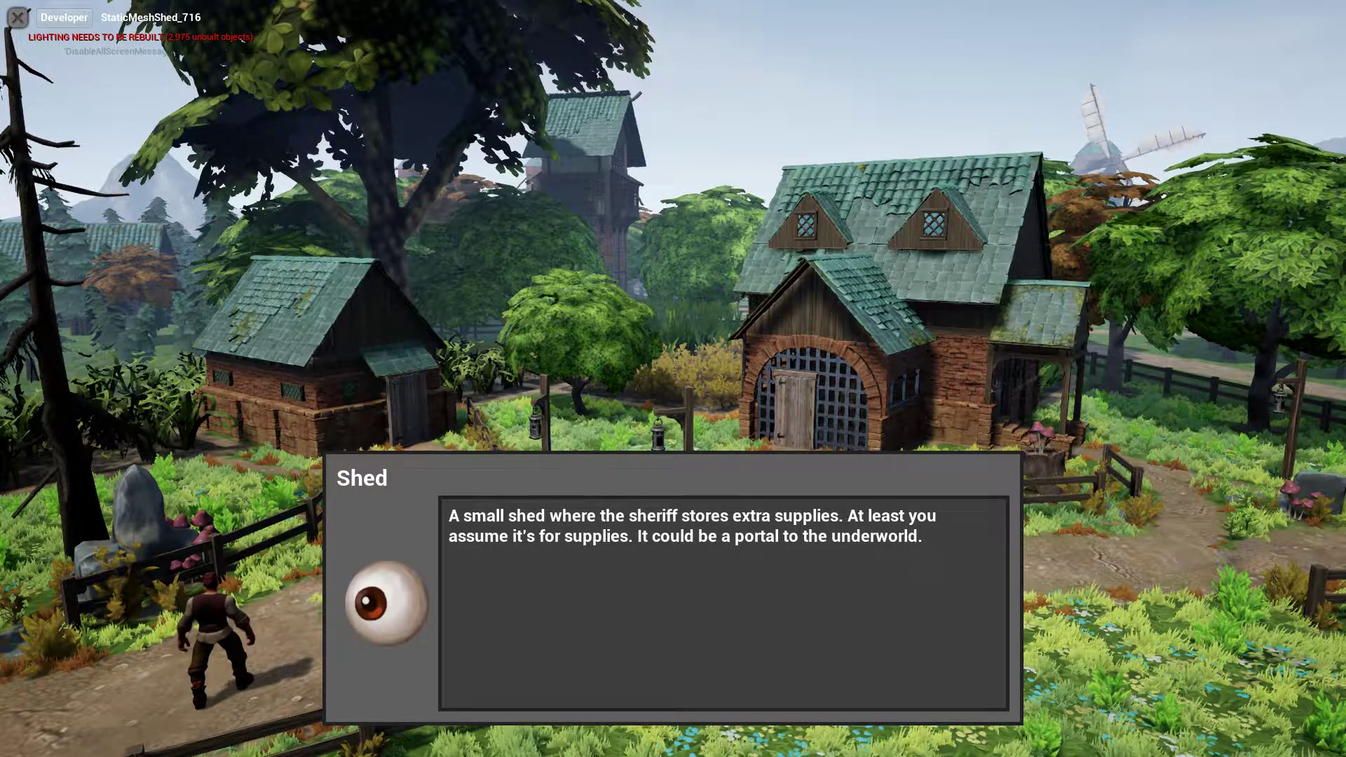
pyautogui.click(340, 405)
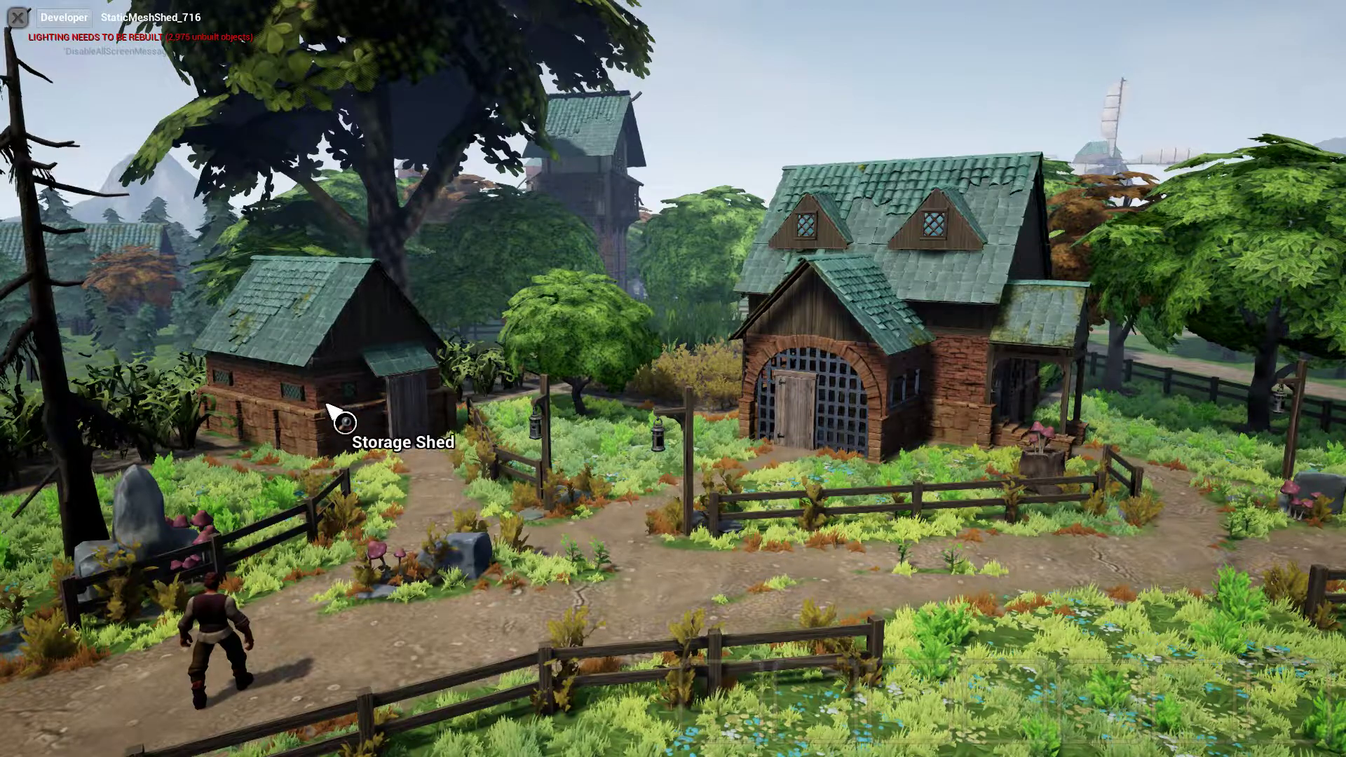
# Walk the character along the dirt path, inspect the Storage Shed again, and walk back toward the path in front of the house.
pyautogui.click(634, 561)
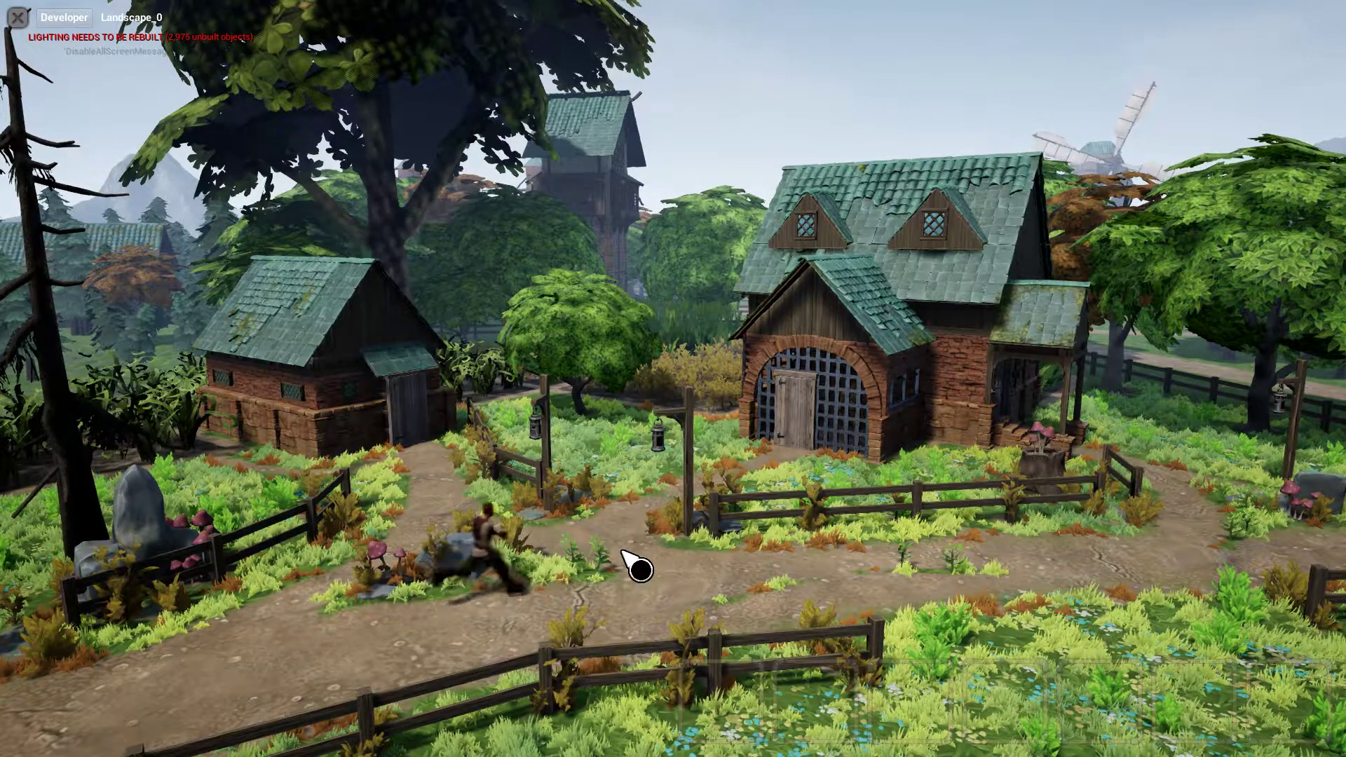
pyautogui.click(329, 393)
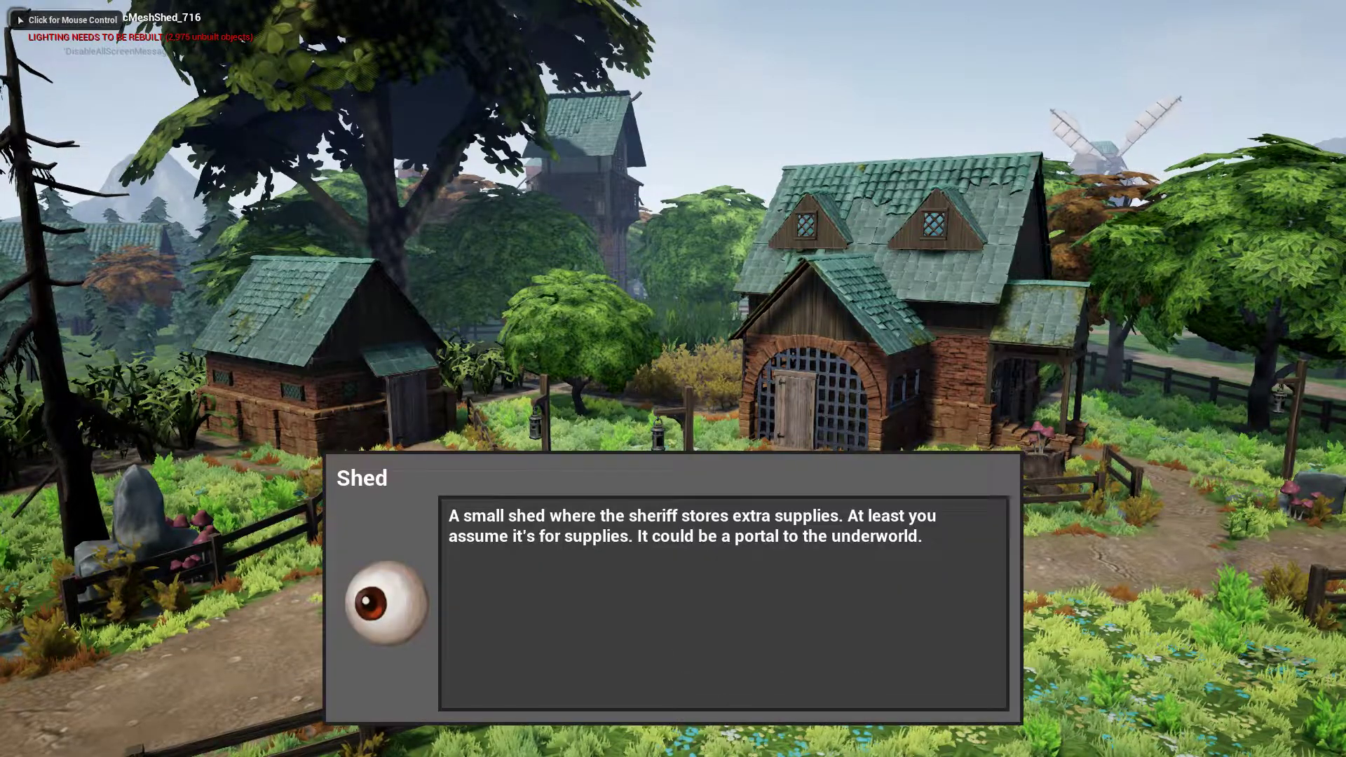
pyautogui.click(607, 563)
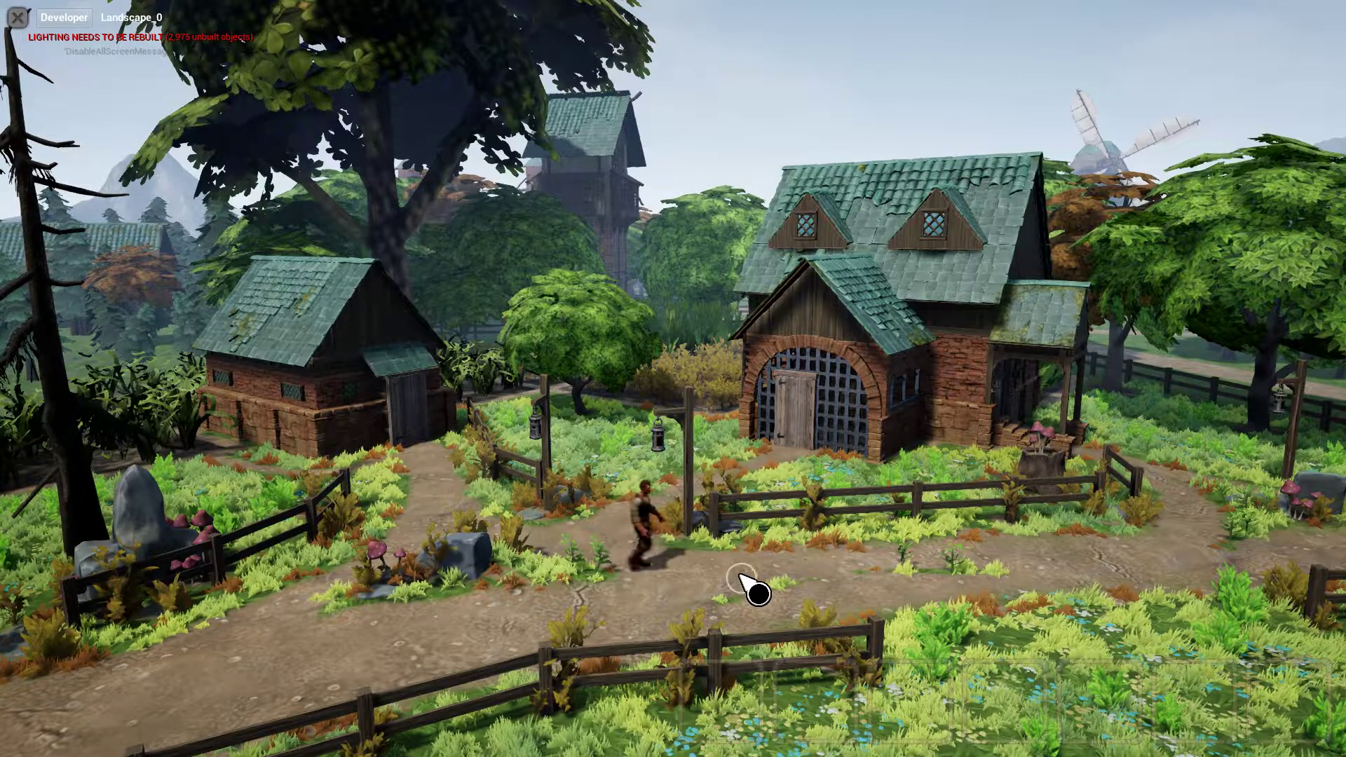